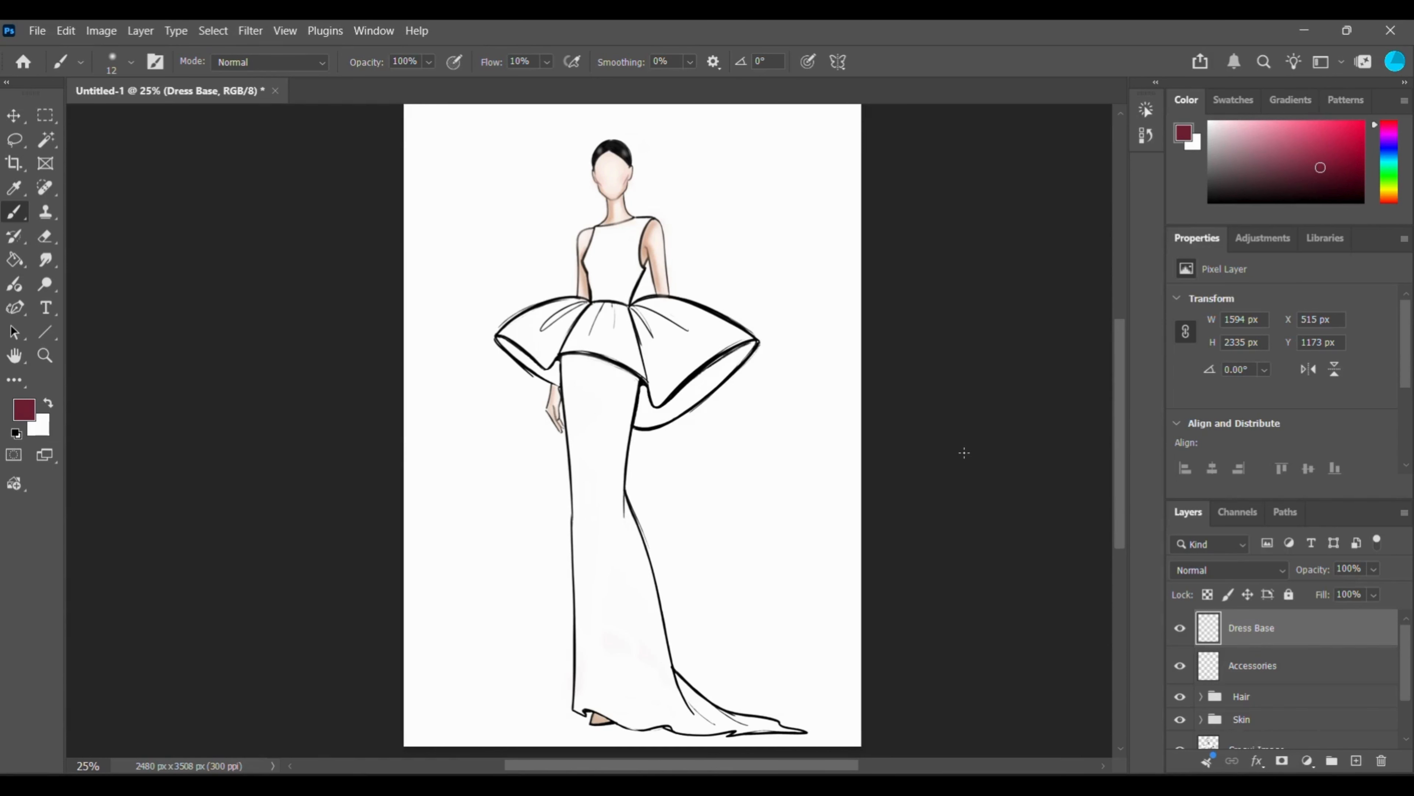
scroll(1367, 693, "down", 2)
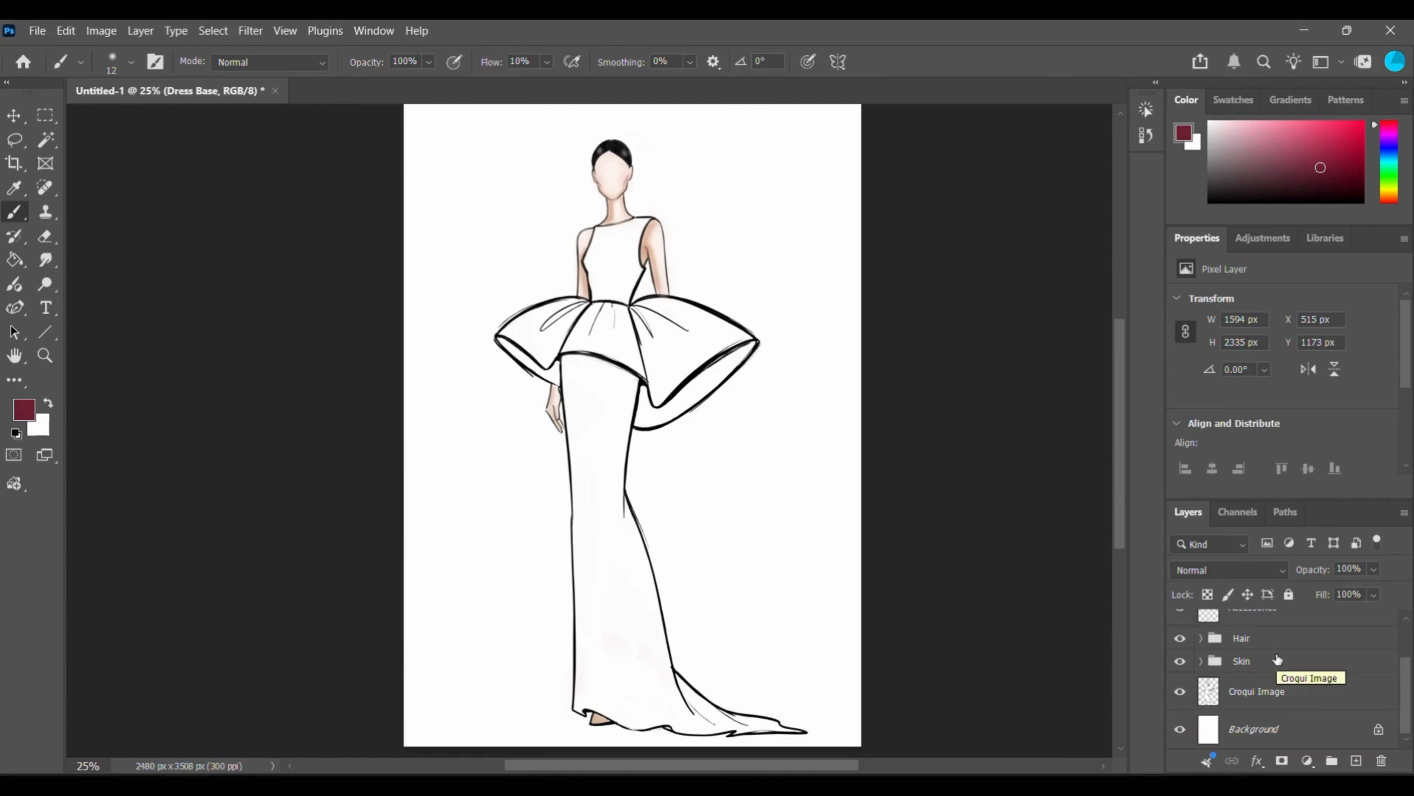
scroll(1287, 682, "up", 2)
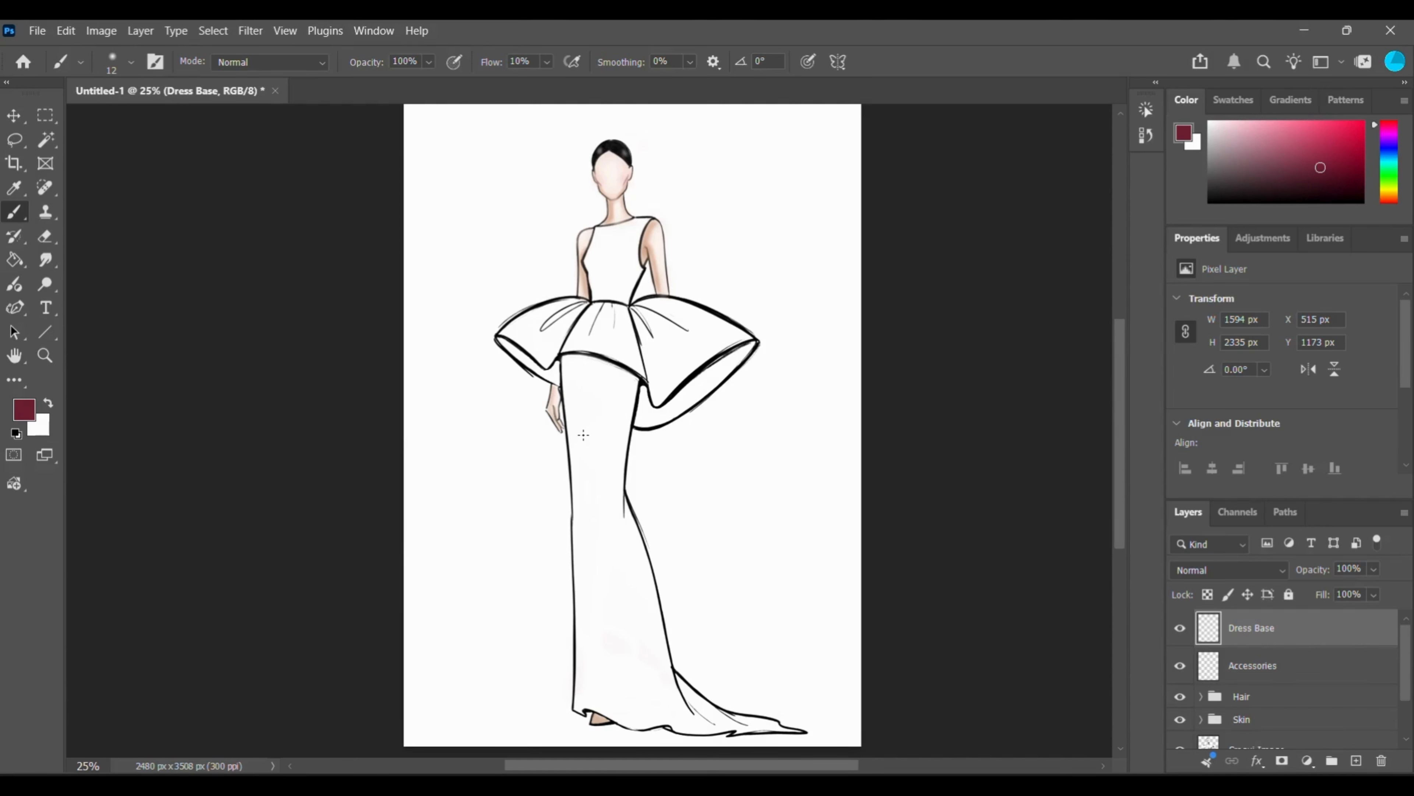
Choose the Soft Round brush from the general brushes and set its size to 56 px.
right_click(594, 290)
left_click(720, 329)
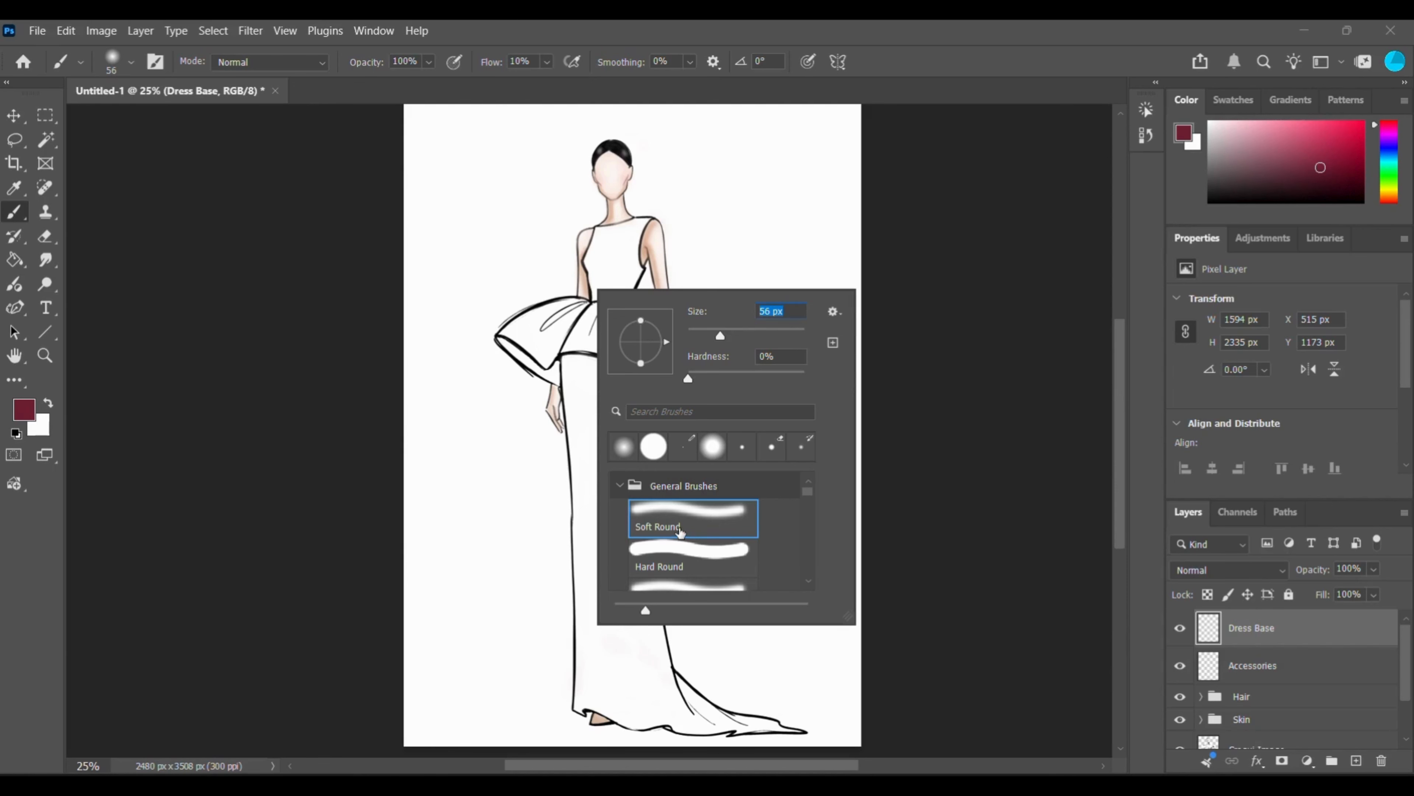
left_click(680, 532)
Try a dab of the soft brush on the middle of the bodice and erase it from the Dress Base layer.
left_click(612, 259)
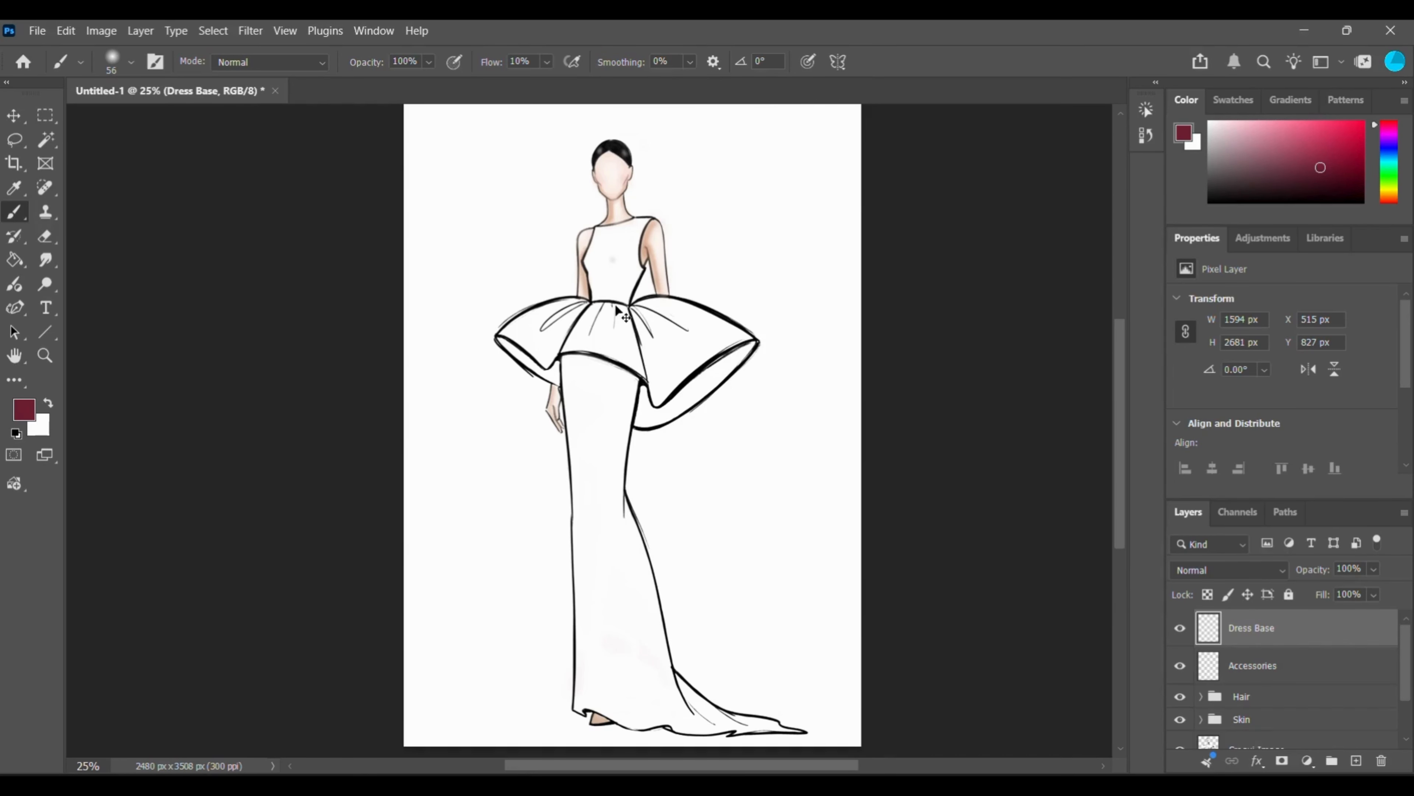
key("ctrl+plus")
key("ctrl+plus")
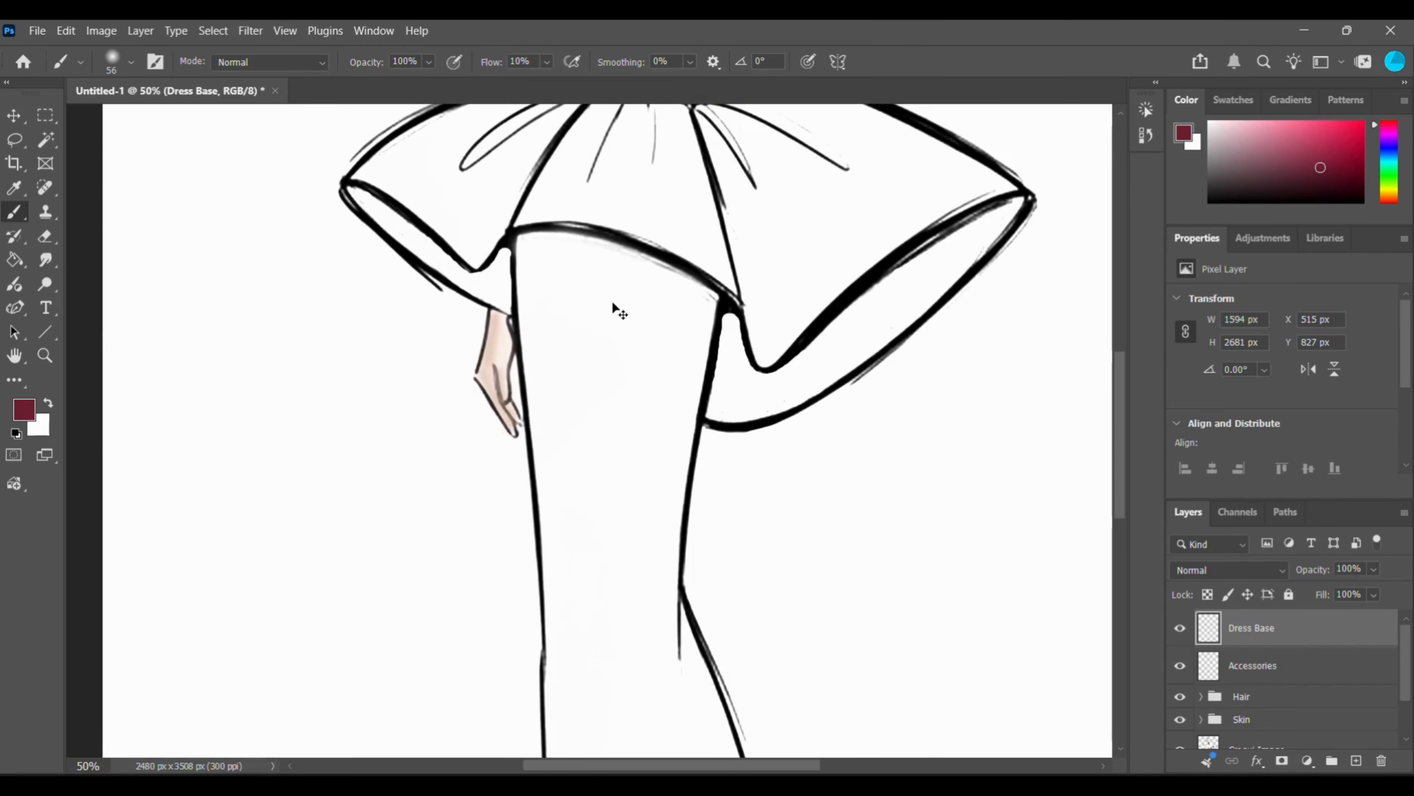
key("ctrl+plus")
scroll(714, 390, "up", 2)
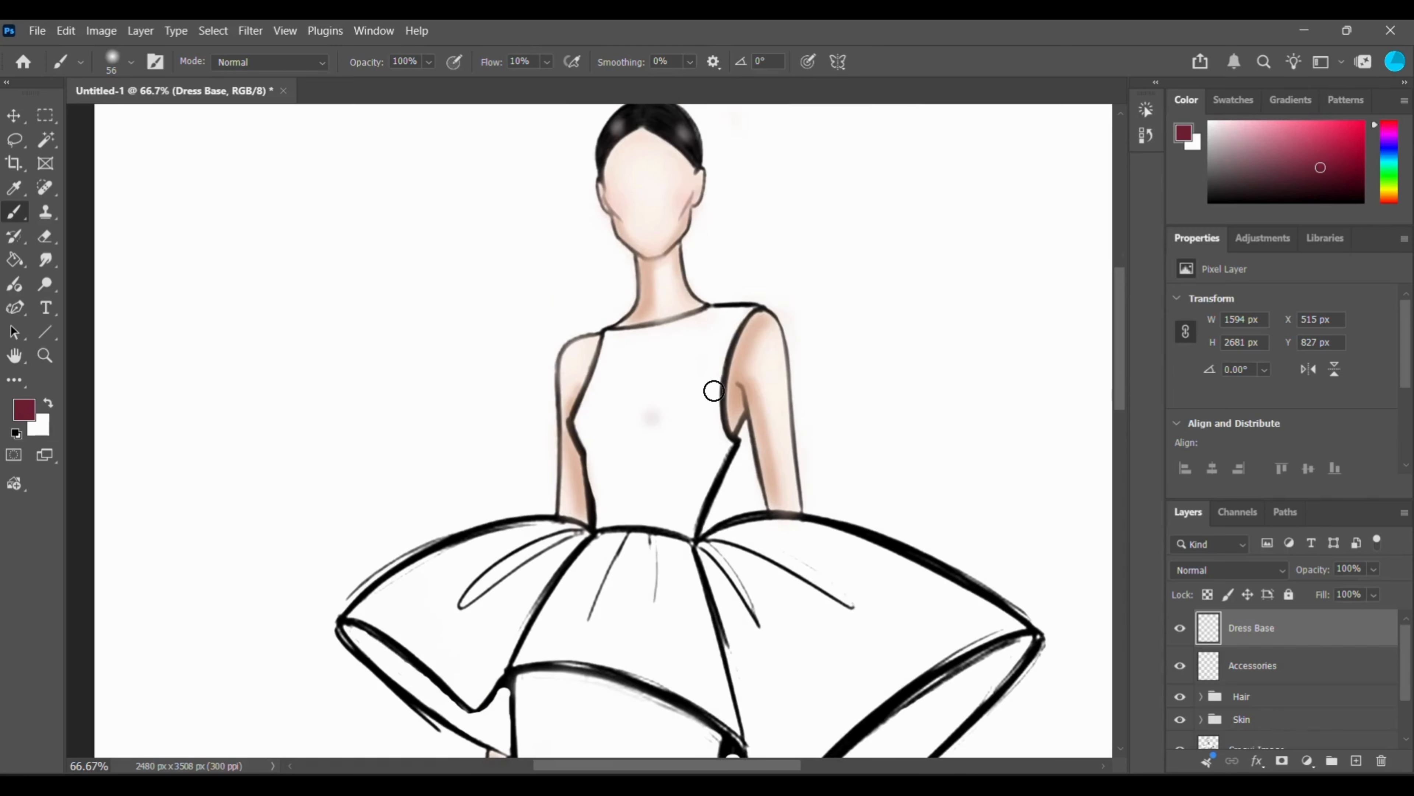
scroll(714, 390, "up", 2)
left_click(47, 236)
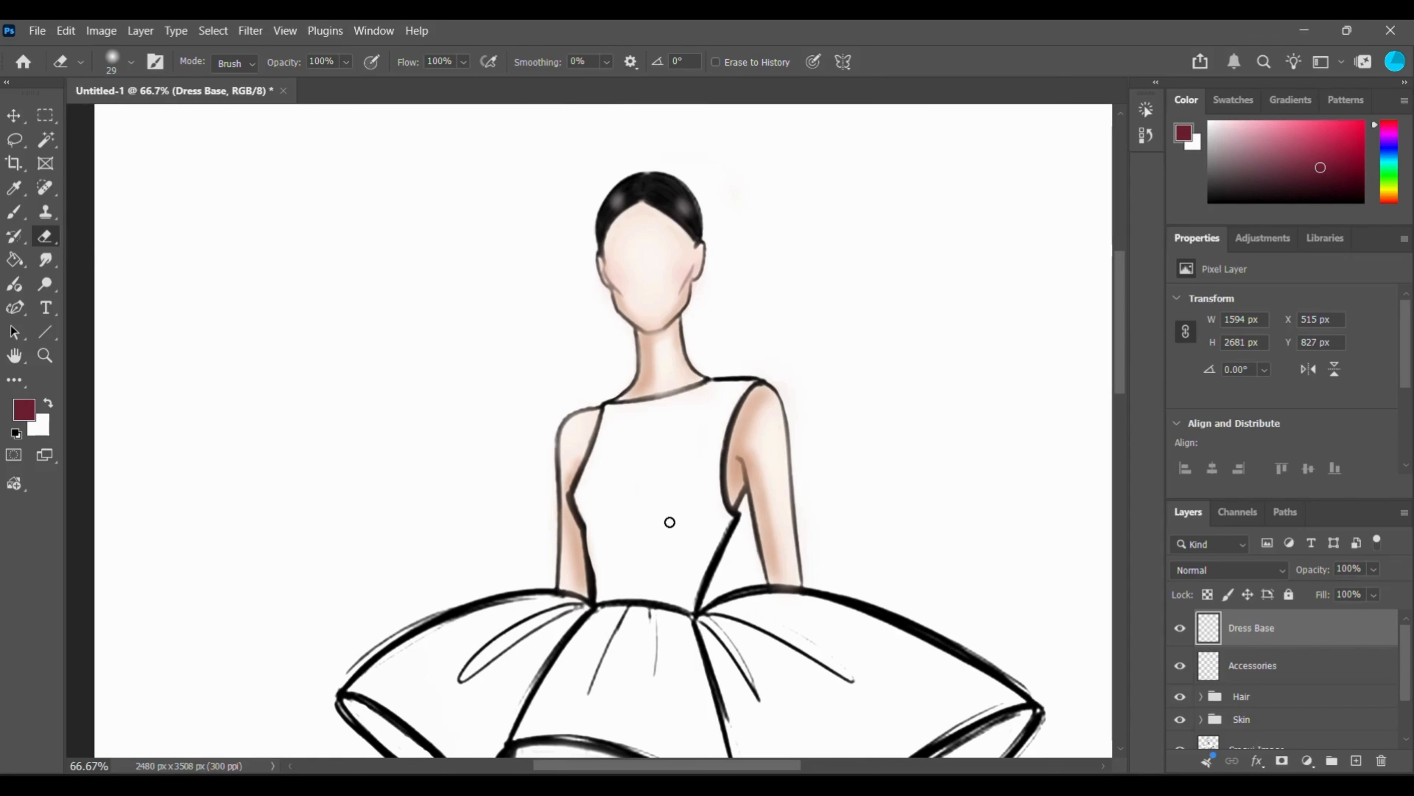
Paint the bodice maroon with the soft brush on the Dress Base layer, following its outline and filling the interior.
left_click(26, 219)
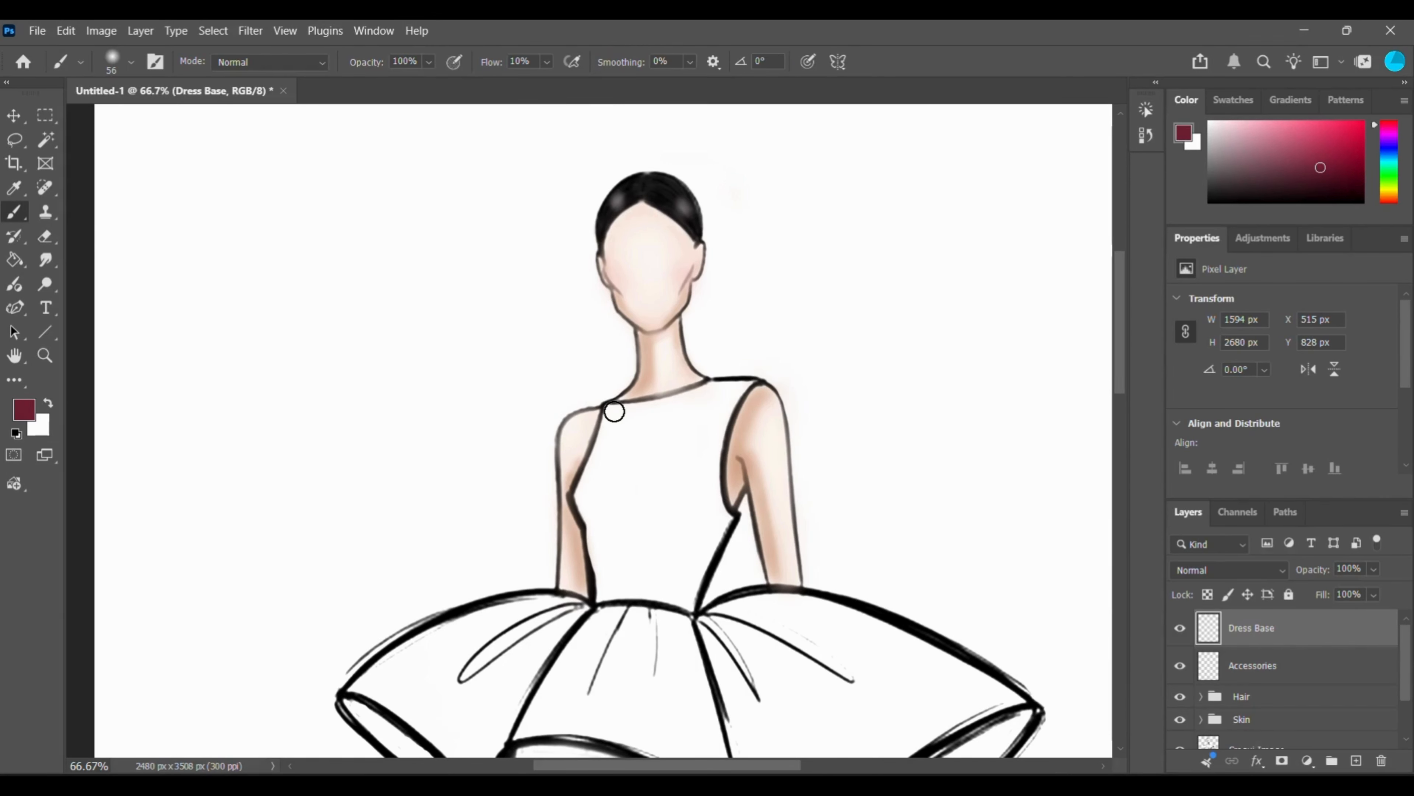
mouse_move(615, 411)
left_mouse_down()
mouse_move(583, 493)
mouse_move(602, 585)
left_mouse_up()
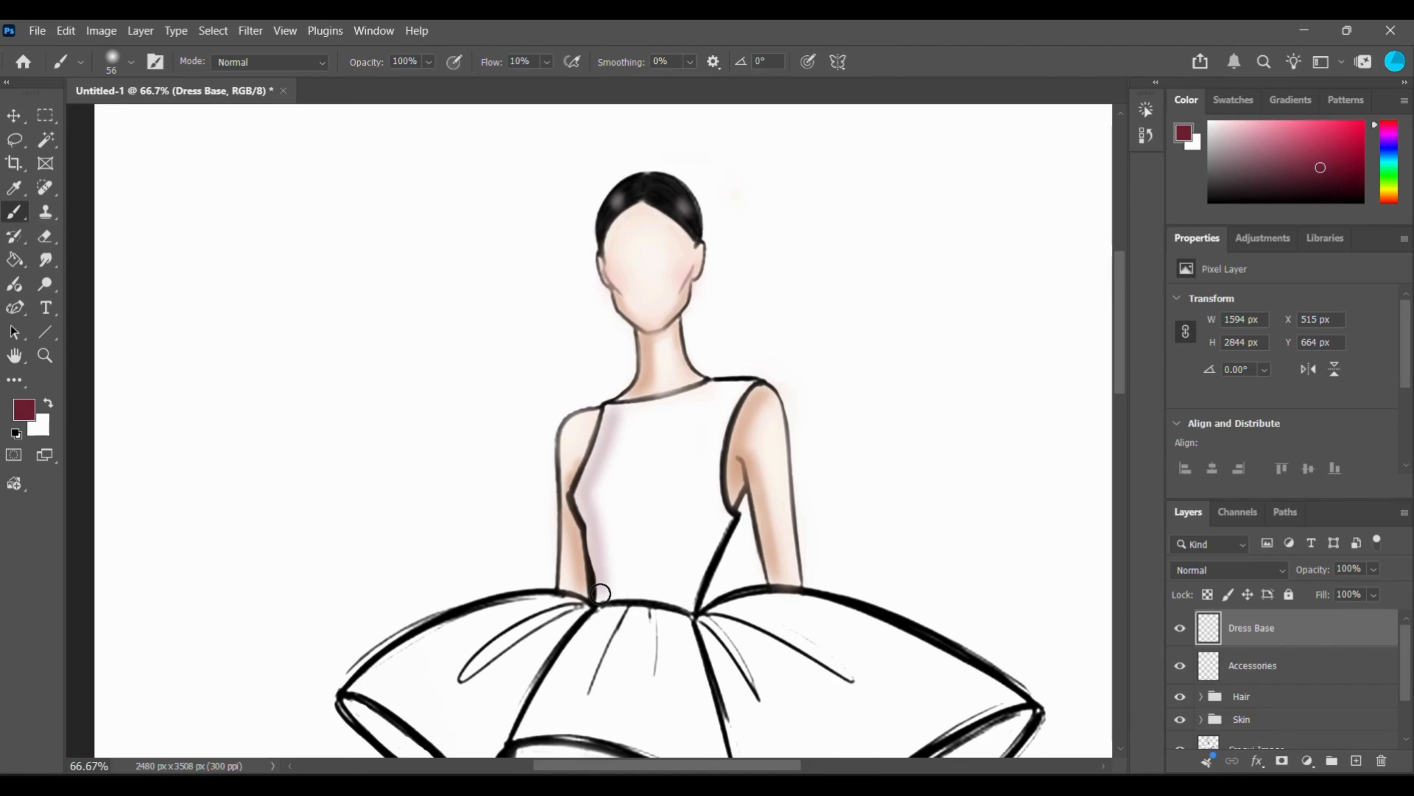
mouse_move(616, 412)
left_mouse_down()
mouse_move(745, 383)
mouse_move(721, 434)
mouse_move(726, 519)
mouse_move(694, 599)
left_mouse_up()
left_click_drag(607, 596, 684, 600)
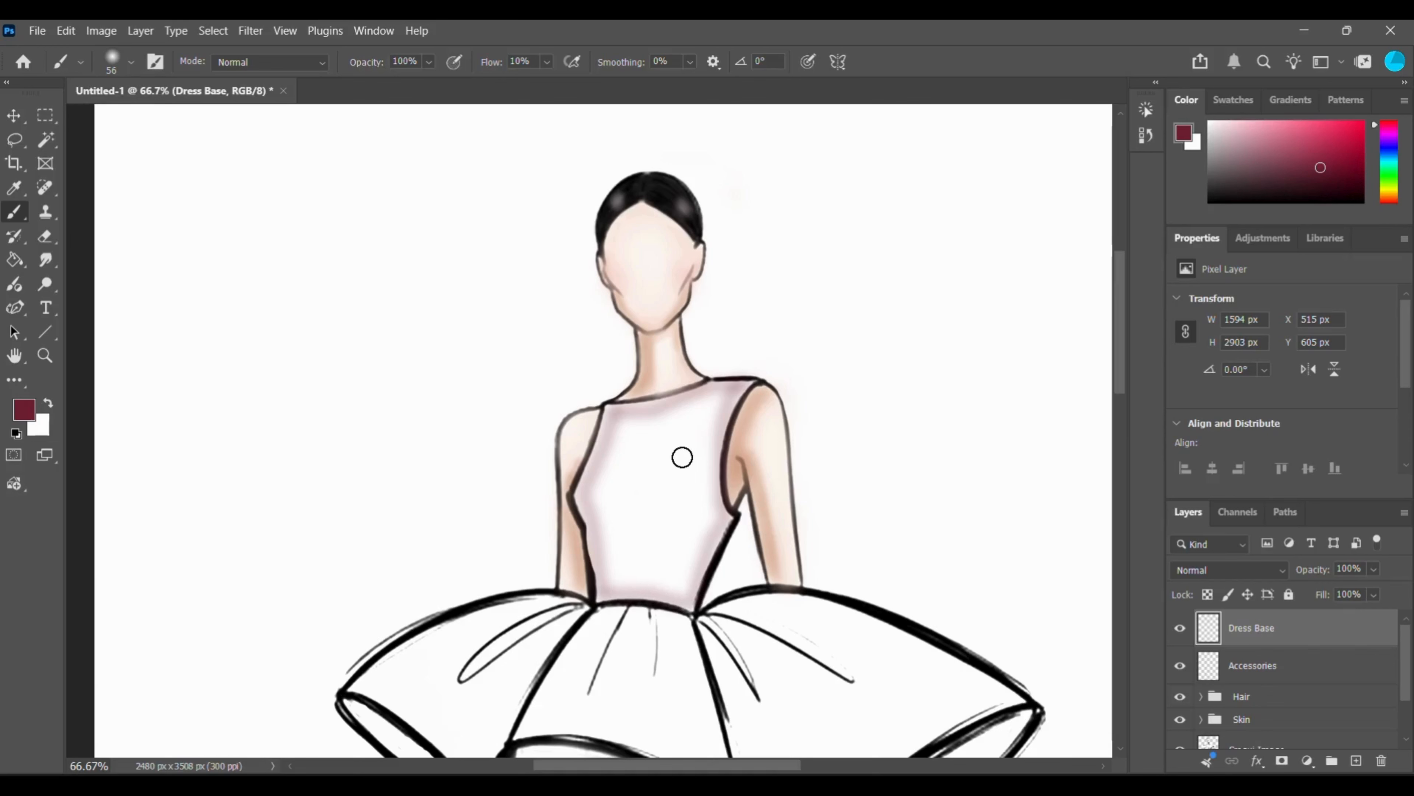
mouse_move(625, 425)
left_mouse_down()
mouse_move(717, 397)
mouse_move(617, 413)
mouse_move(716, 390)
mouse_move(624, 424)
mouse_move(742, 390)
mouse_move(712, 458)
mouse_move(718, 407)
mouse_move(711, 538)
mouse_move(690, 593)
mouse_move(717, 523)
mouse_move(685, 597)
mouse_move(607, 592)
mouse_move(675, 596)
mouse_move(608, 587)
mouse_move(583, 495)
mouse_move(601, 589)
mouse_move(585, 490)
mouse_move(611, 412)
mouse_move(583, 497)
mouse_move(612, 413)
mouse_move(589, 504)
mouse_move(602, 588)
mouse_move(674, 590)
mouse_move(711, 525)
left_mouse_up()
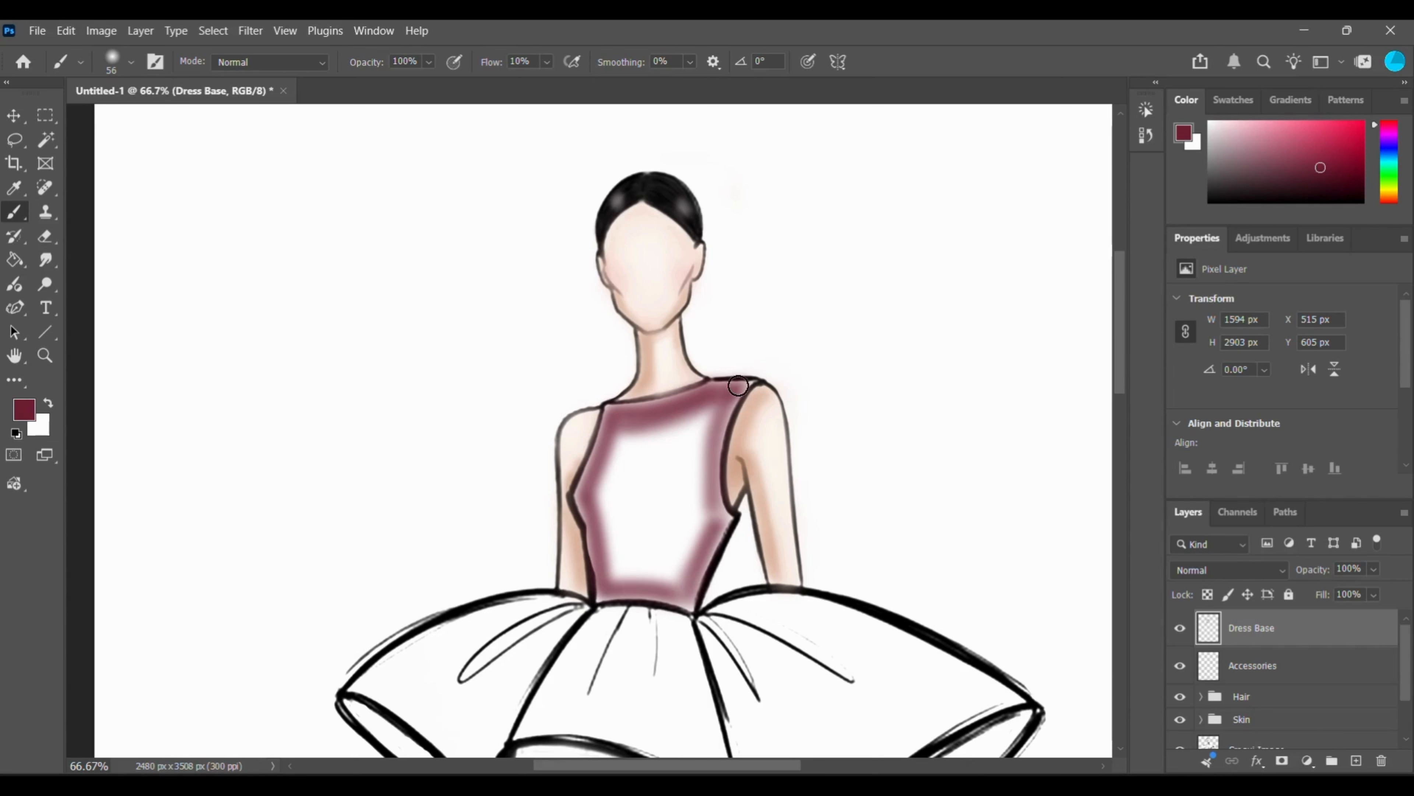
mouse_move(738, 385)
left_mouse_down()
mouse_move(671, 428)
mouse_move(621, 440)
mouse_move(705, 407)
mouse_move(617, 432)
mouse_move(717, 399)
mouse_move(617, 440)
mouse_move(709, 392)
mouse_move(620, 412)
left_mouse_up()
mouse_move(721, 398)
left_mouse_down()
mouse_move(620, 442)
mouse_move(589, 499)
mouse_move(617, 447)
mouse_move(594, 507)
mouse_move(609, 571)
mouse_move(594, 506)
mouse_move(605, 548)
mouse_move(718, 404)
mouse_move(638, 412)
mouse_move(606, 506)
mouse_move(638, 577)
mouse_move(682, 574)
mouse_move(692, 436)
mouse_move(634, 444)
mouse_move(612, 513)
mouse_move(631, 568)
mouse_move(615, 477)
mouse_move(612, 530)
mouse_move(604, 505)
mouse_move(668, 577)
mouse_move(684, 567)
mouse_move(693, 436)
mouse_move(643, 458)
mouse_move(651, 554)
mouse_move(669, 449)
mouse_move(667, 488)
mouse_move(638, 449)
left_mouse_up()
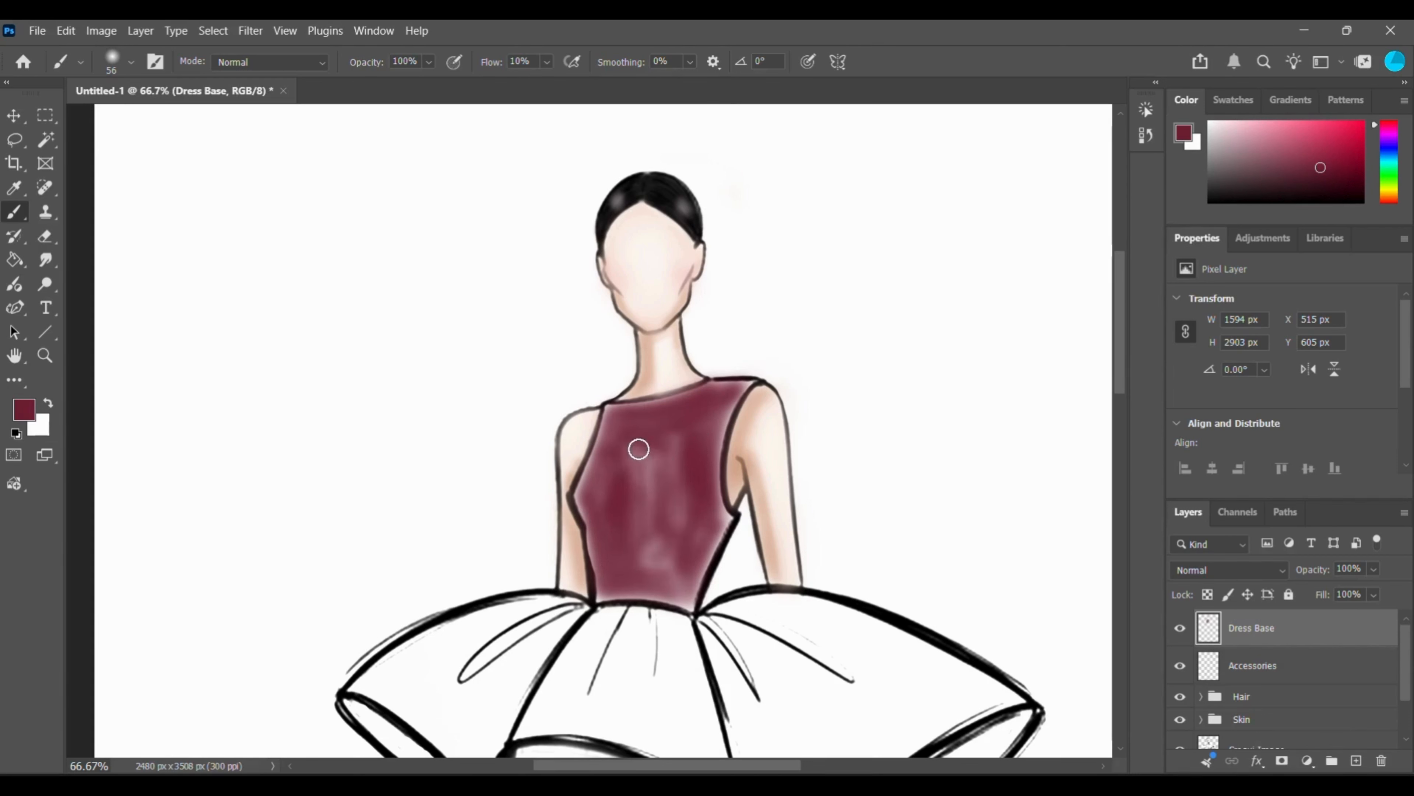
Reduce the brush to 23 px and paint maroon over the pale strip along the bodice's left armhole edge.
right_click(639, 449)
key("Escape")
key("ctrl+plus")
key("ctrl+plus")
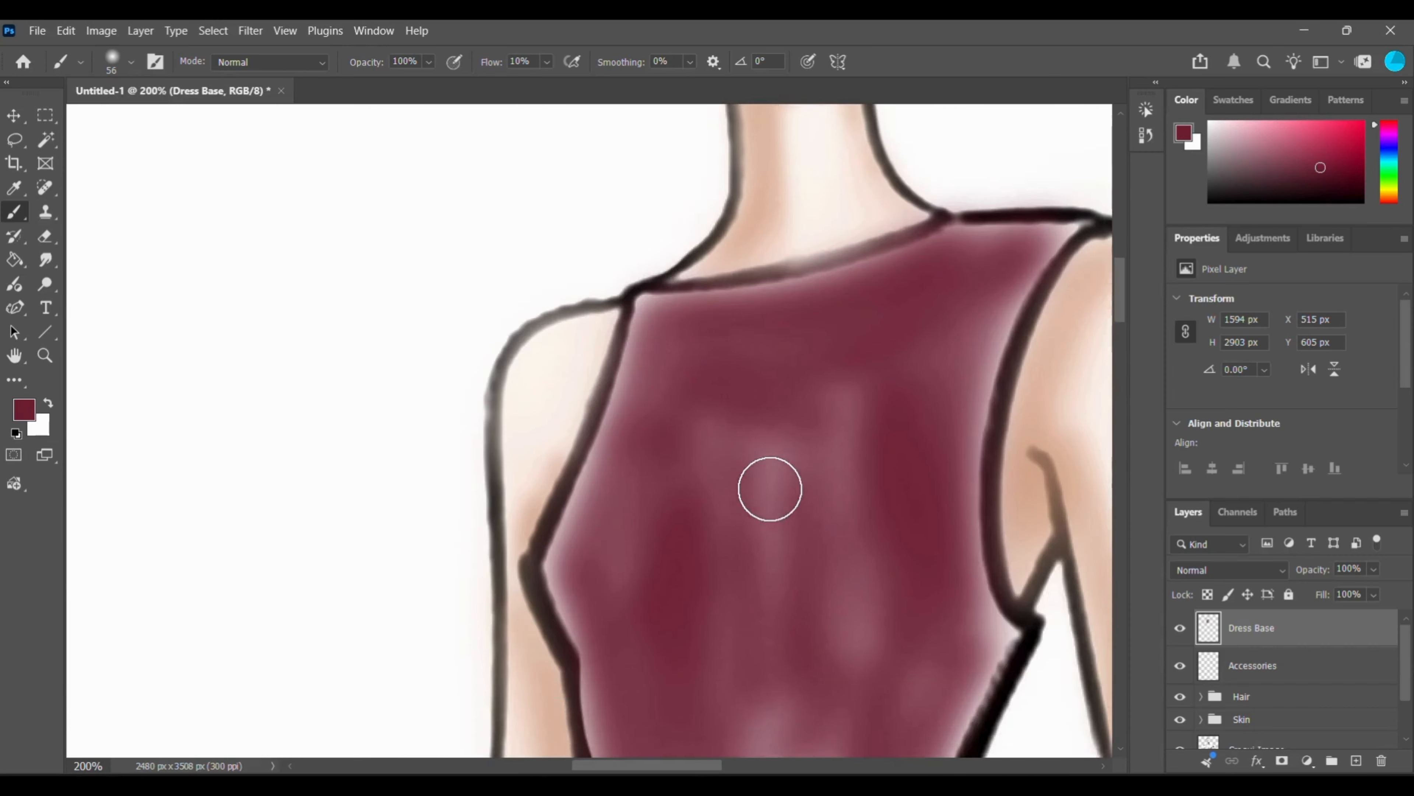
scroll(770, 489, "up", 3)
right_click(771, 489)
type("23")
key("Return")
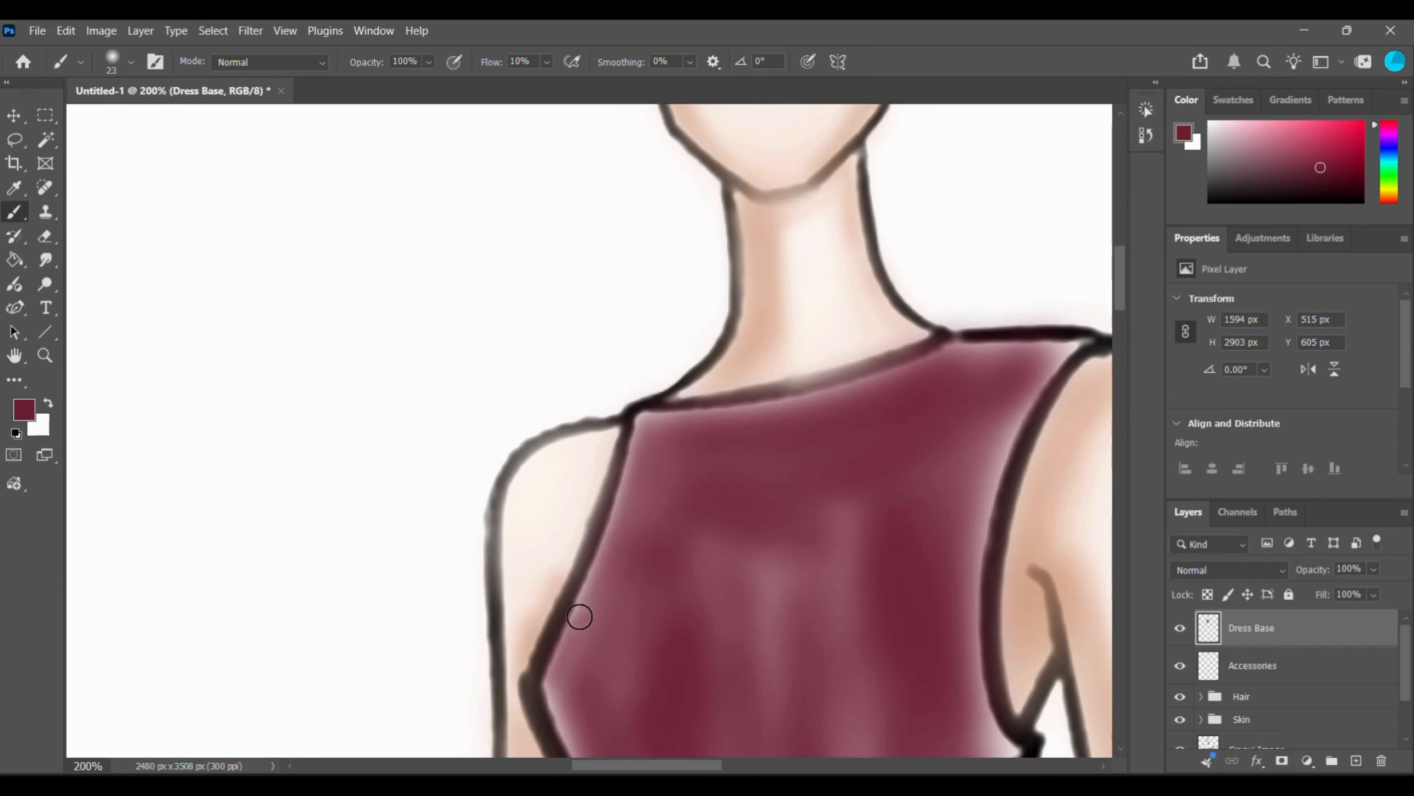
mouse_move(579, 616)
left_mouse_down()
mouse_move(639, 414)
mouse_move(930, 359)
mouse_move(689, 414)
mouse_move(643, 440)
mouse_move(544, 686)
mouse_move(594, 602)
mouse_move(646, 415)
left_mouse_up()
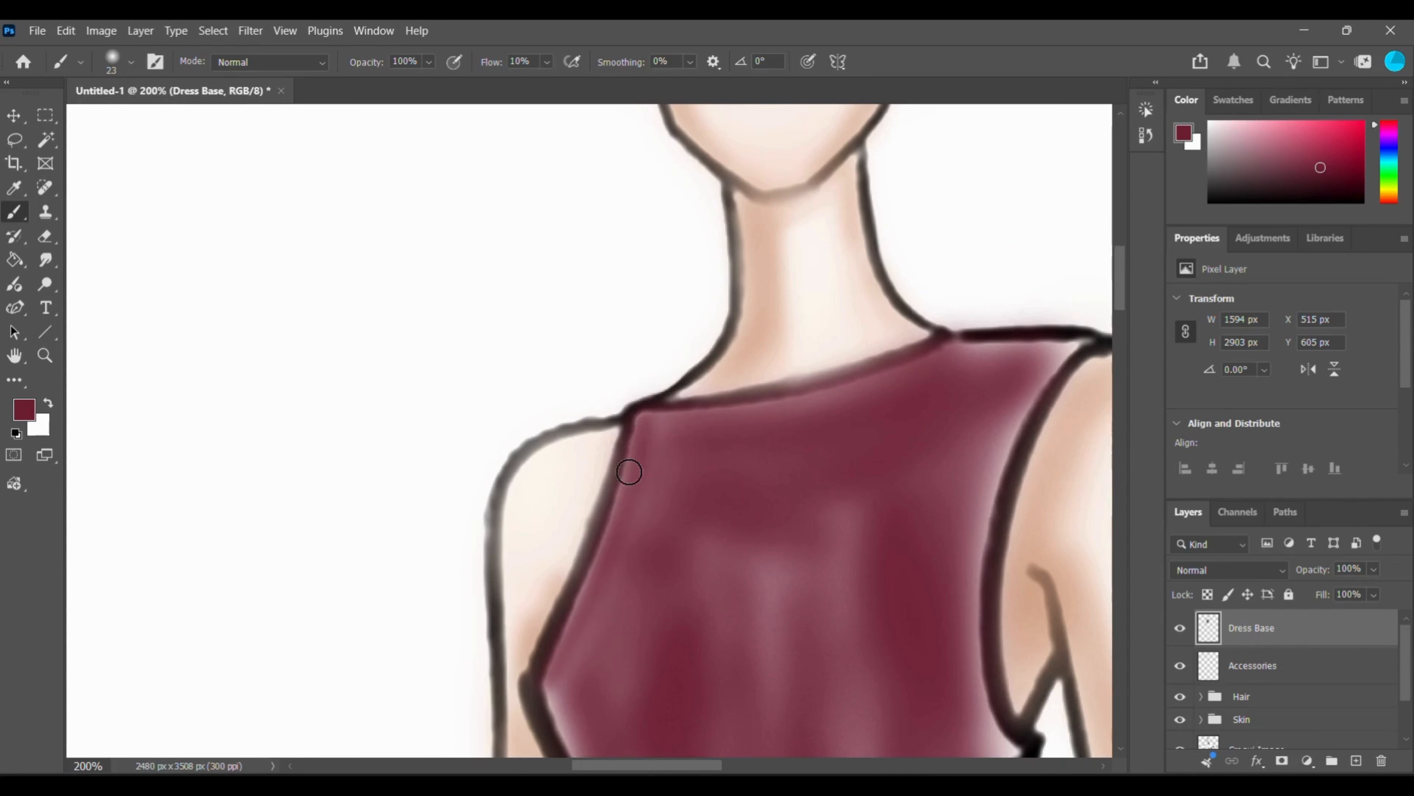
left_click_drag(629, 471, 561, 623)
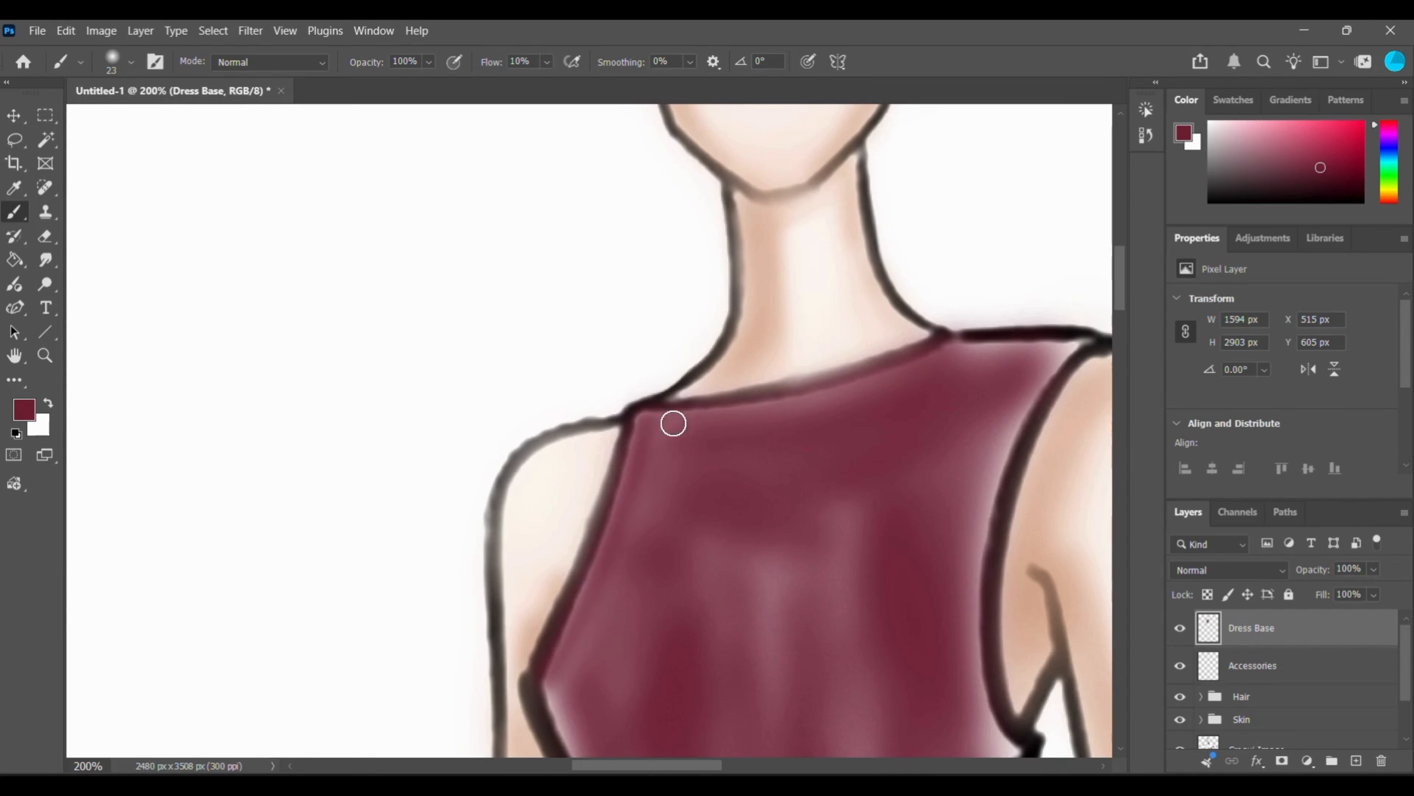
Paint maroon along the bodice's neckline, right shoulder and right armhole edge to cover the remaining pale areas.
mouse_move(673, 424)
left_mouse_down()
mouse_move(815, 405)
mouse_move(964, 343)
mouse_move(1067, 349)
mouse_move(981, 351)
mouse_move(1036, 349)
mouse_move(1017, 400)
left_mouse_up()
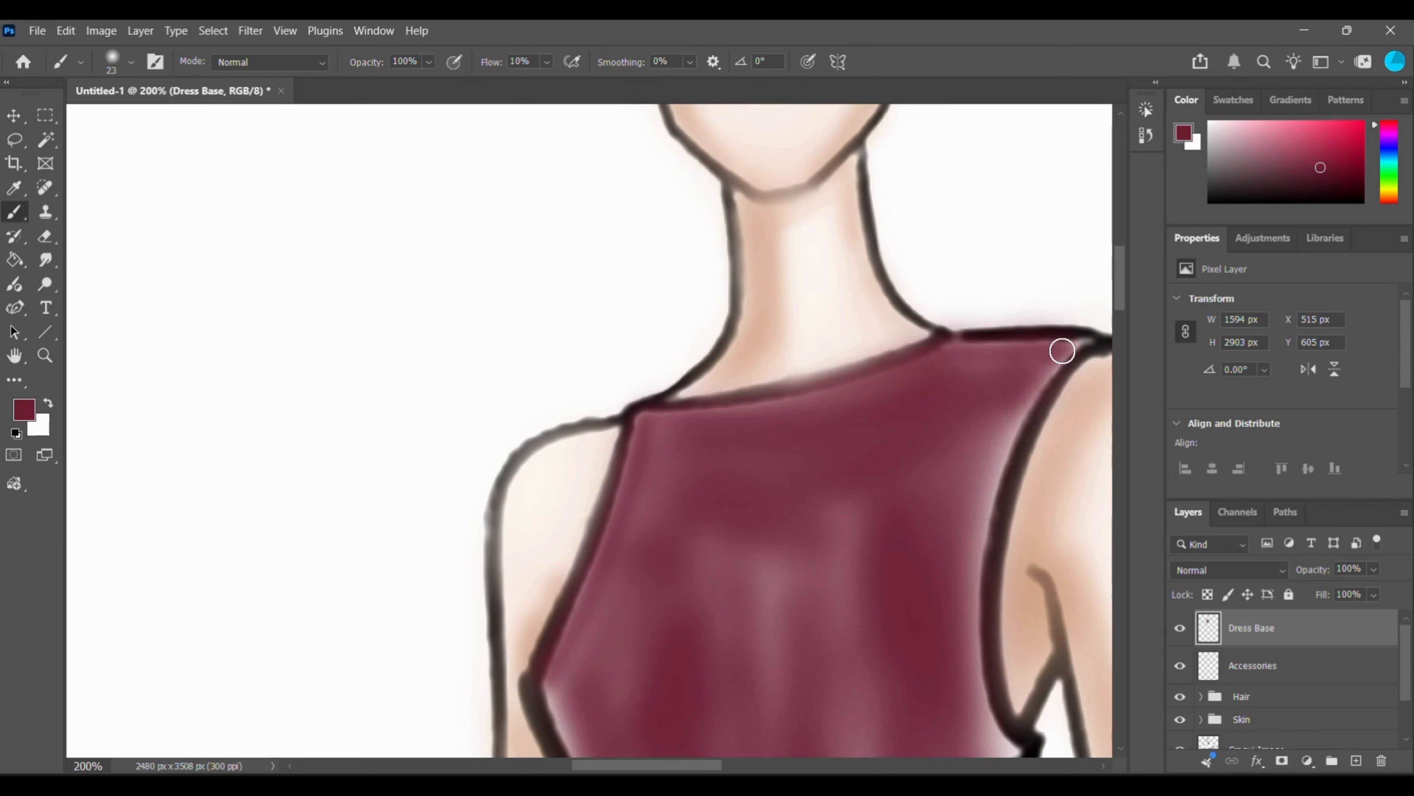
mouse_move(1061, 351)
left_mouse_down()
mouse_move(996, 462)
mouse_move(979, 541)
mouse_move(997, 438)
mouse_move(1068, 353)
mouse_move(997, 469)
mouse_move(973, 584)
mouse_move(1001, 397)
left_mouse_up()
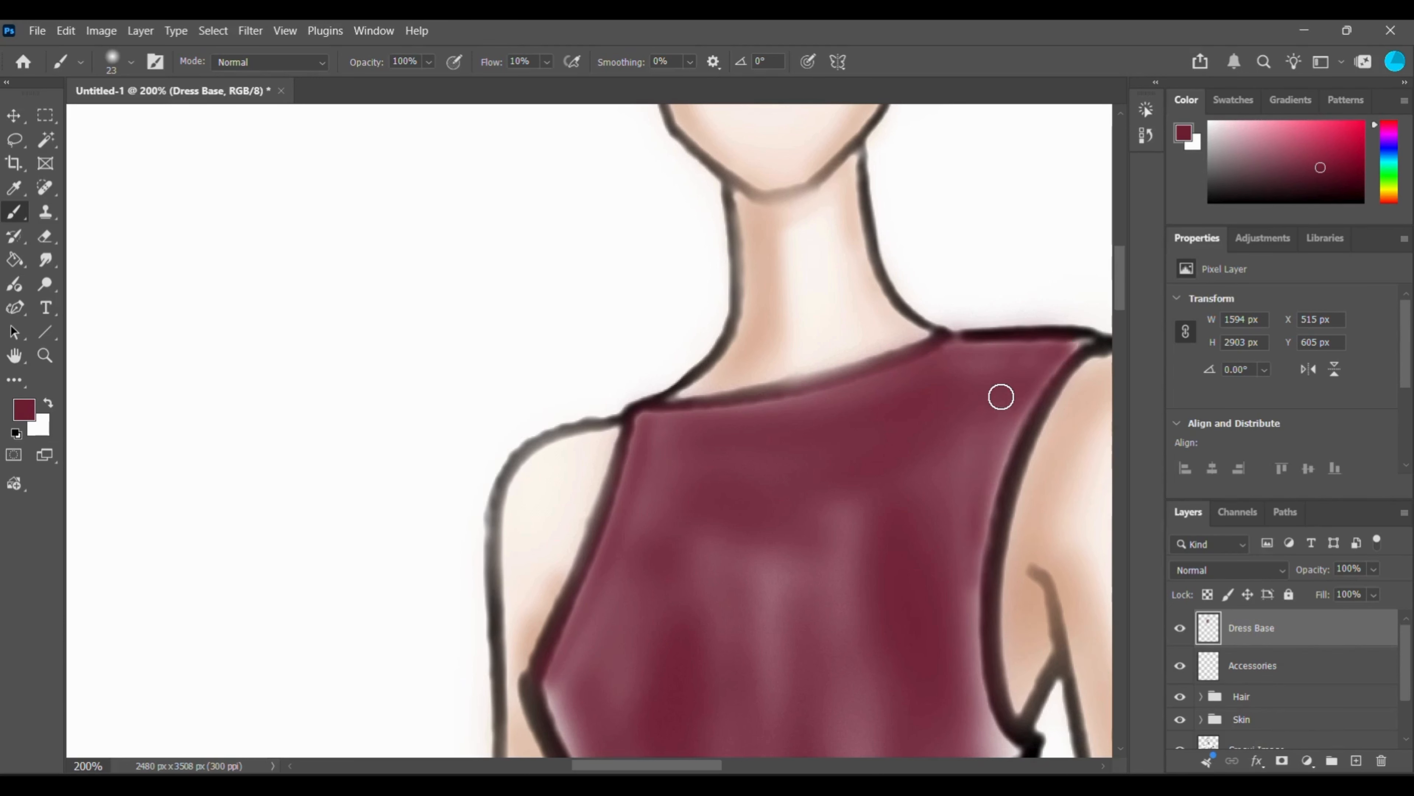
scroll(831, 440, "down", 5)
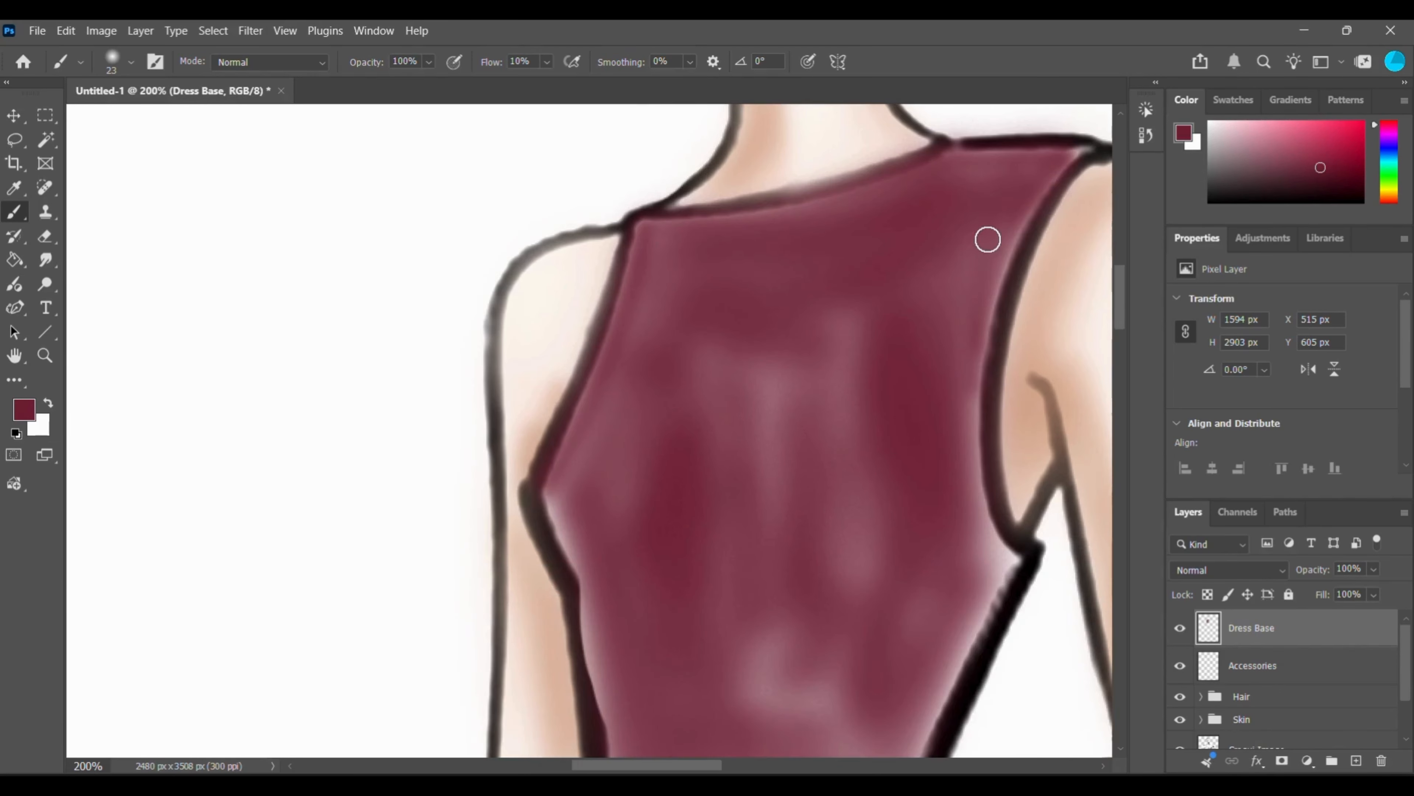
mouse_move(997, 243)
left_mouse_down()
mouse_move(972, 505)
mouse_move(963, 386)
mouse_move(1005, 558)
left_mouse_up()
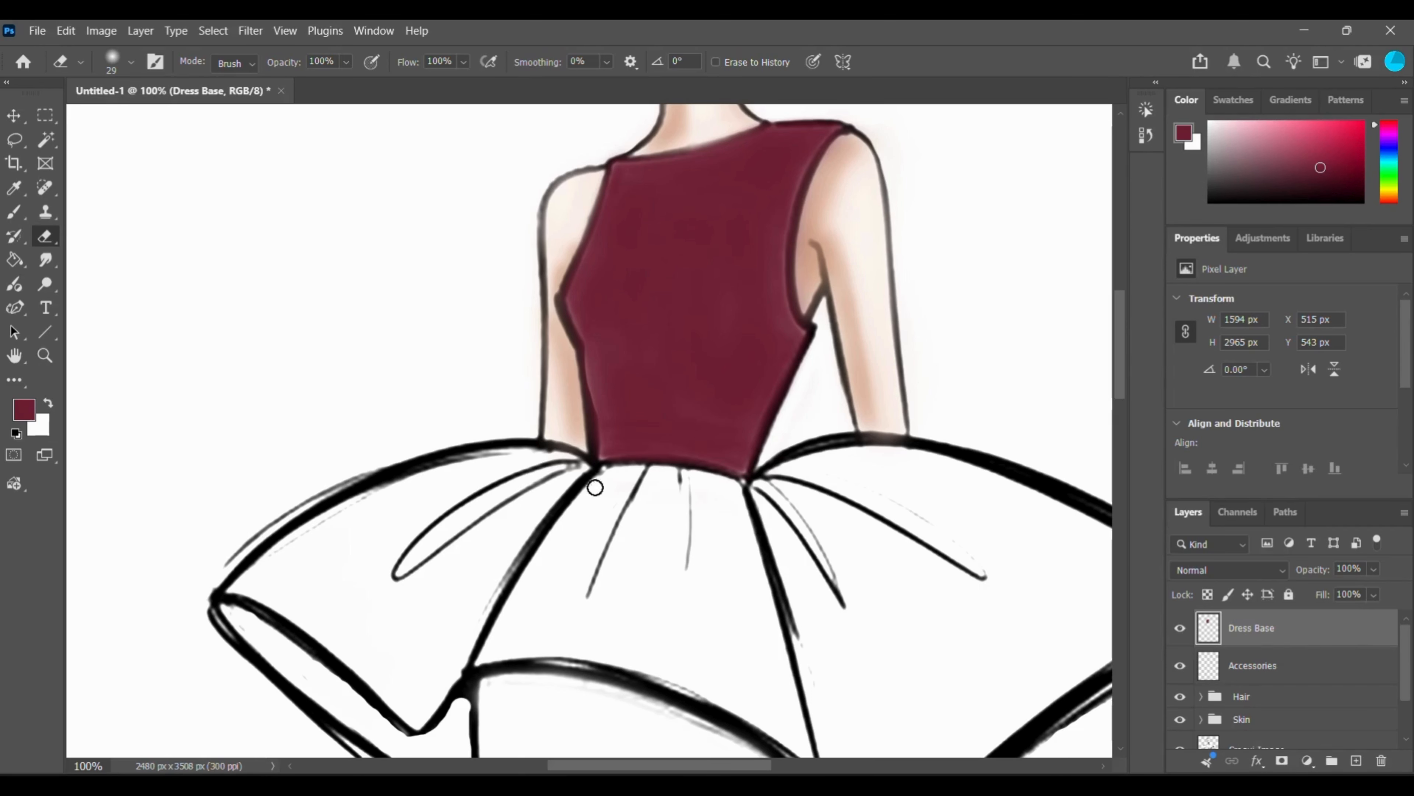
Switch back to the brush and paint a soft maroon stroke along the upper edge of the left peplum panel.
scroll(644, 528, "down", 2)
key("b")
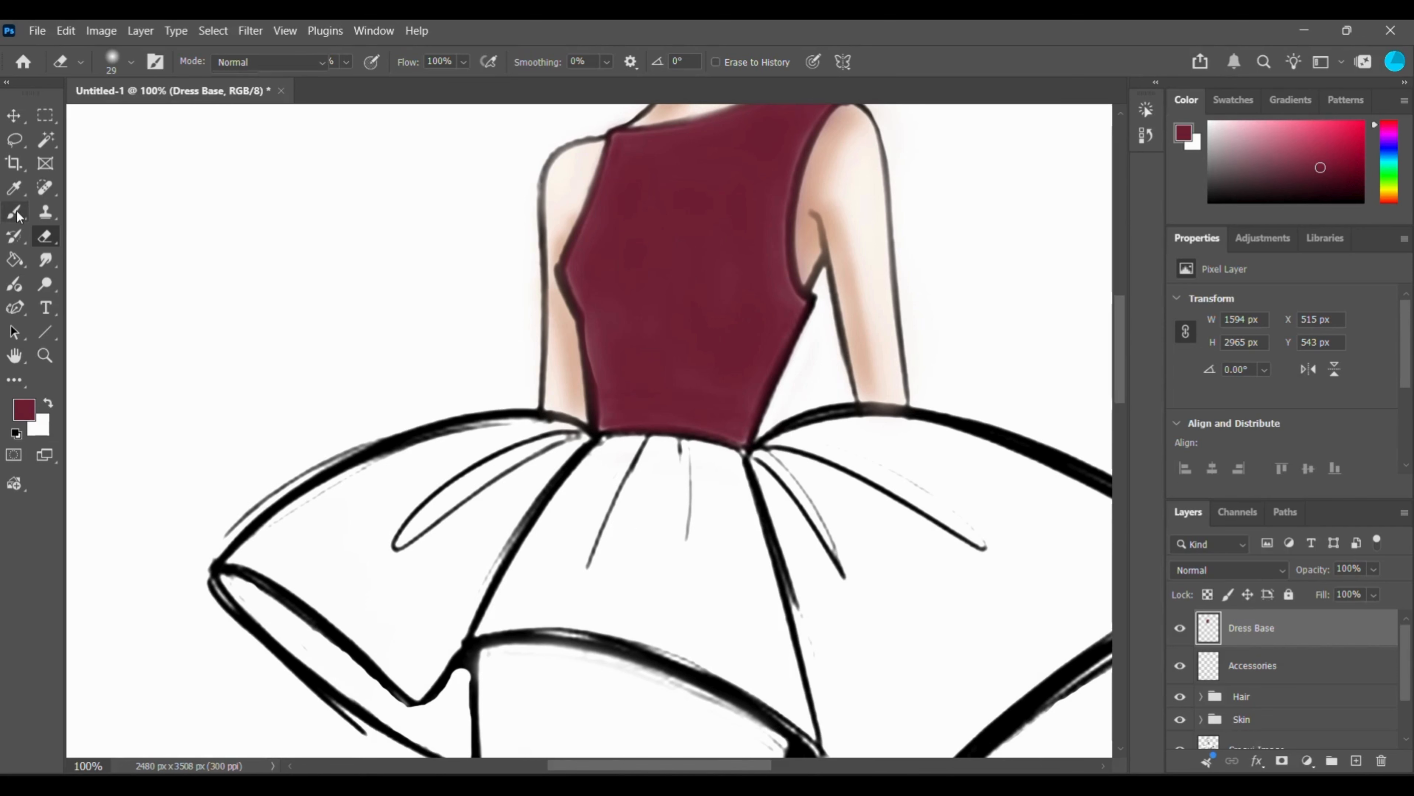
scroll(678, 477, "down", 4)
scroll(678, 477, "down", 1)
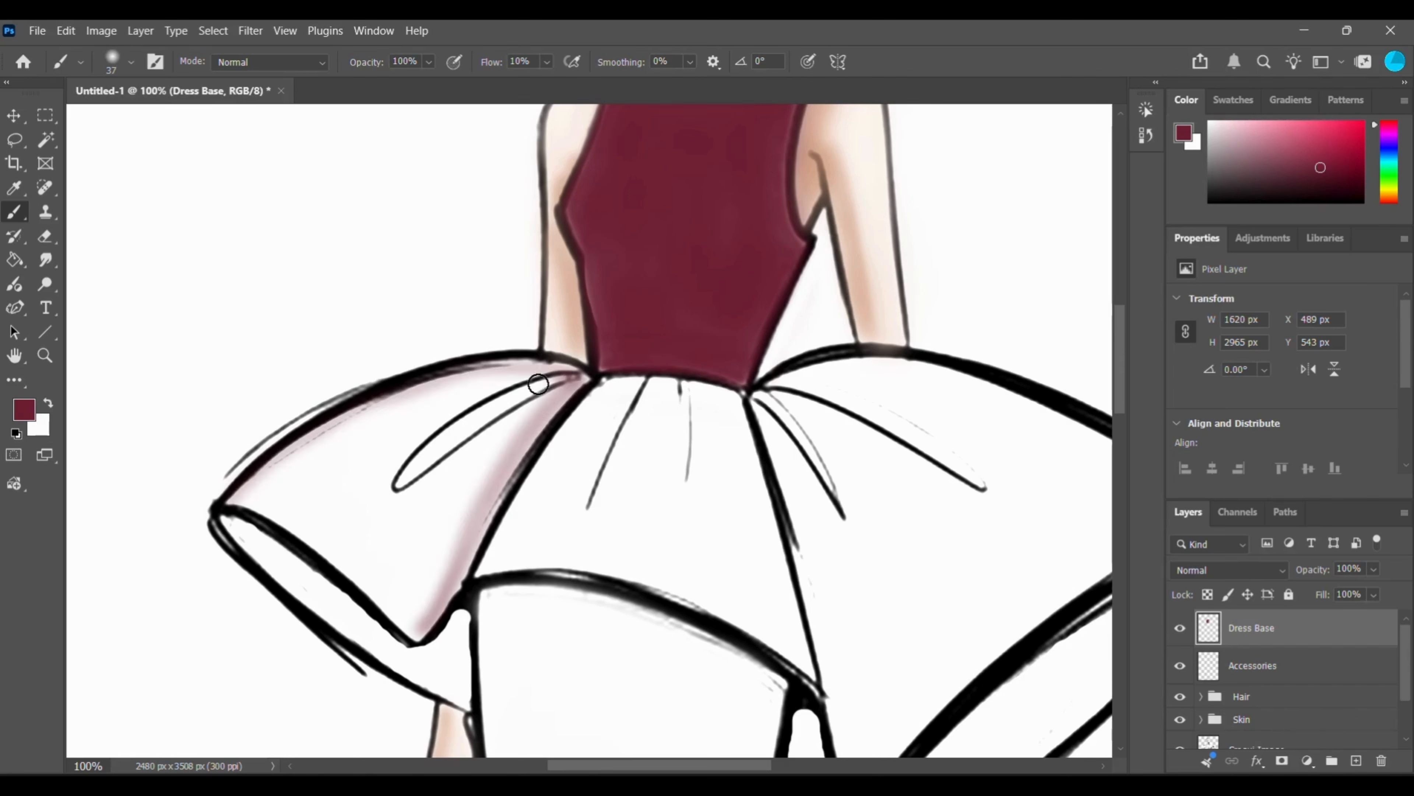
mouse_move(543, 383)
left_mouse_down()
mouse_move(438, 401)
mouse_move(241, 503)
left_mouse_up()
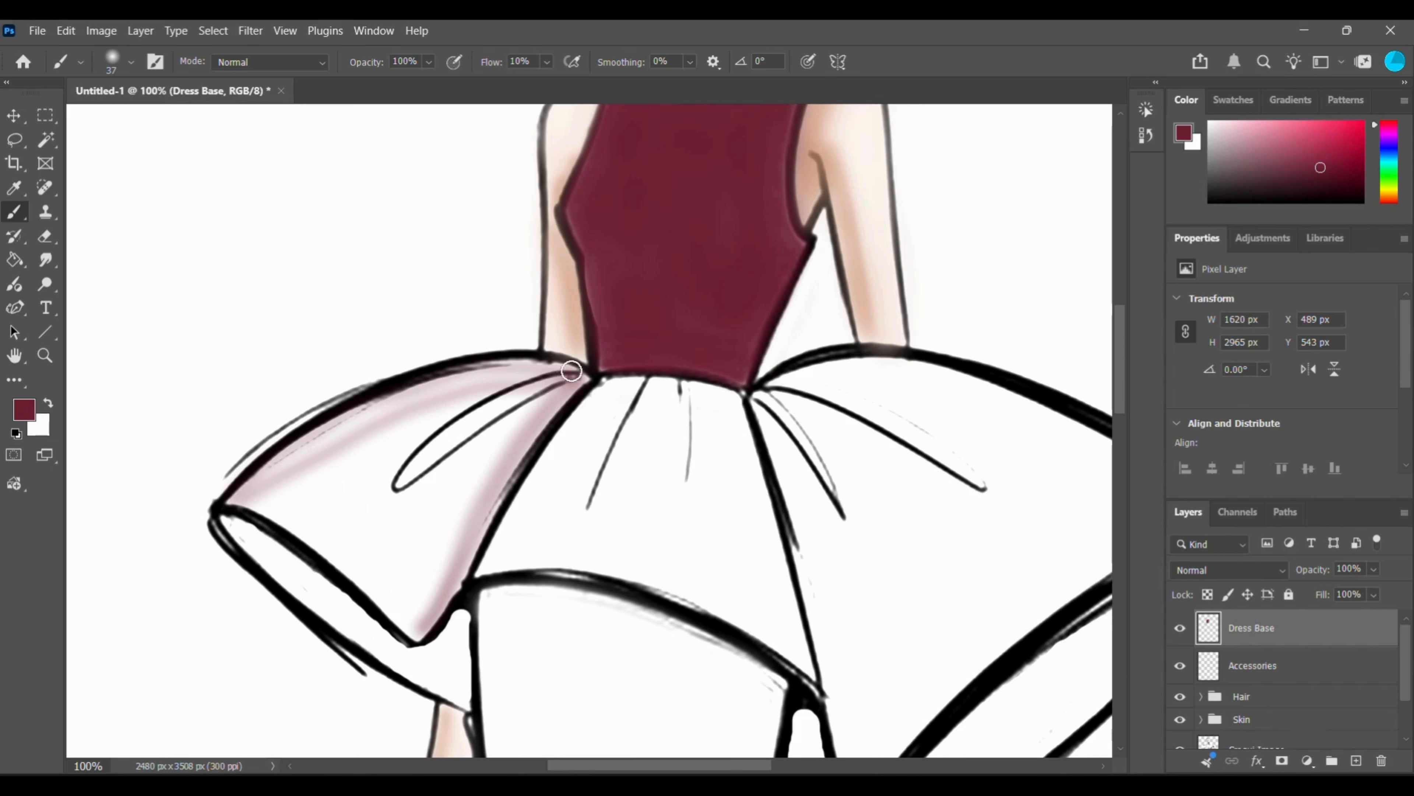
Try filling the left peplum panel with diagonal maroon strokes using the 37 px brush.
mouse_move(571, 370)
left_mouse_down()
mouse_move(451, 369)
mouse_move(262, 490)
mouse_move(529, 368)
left_mouse_up()
left_click_drag(364, 508, 499, 414)
left_click_drag(313, 534, 445, 462)
left_click_drag(363, 585, 441, 555)
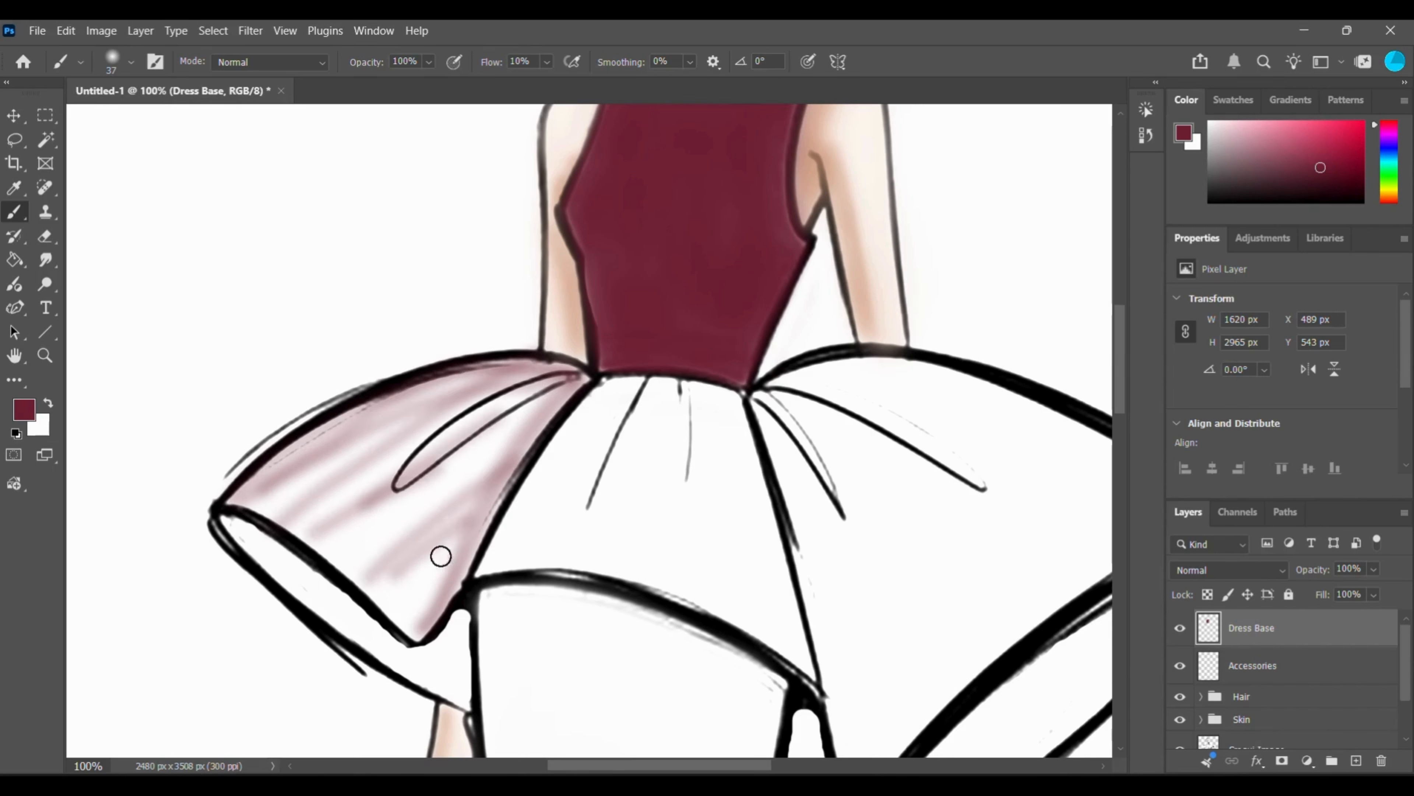
left_click_drag(392, 610, 499, 508)
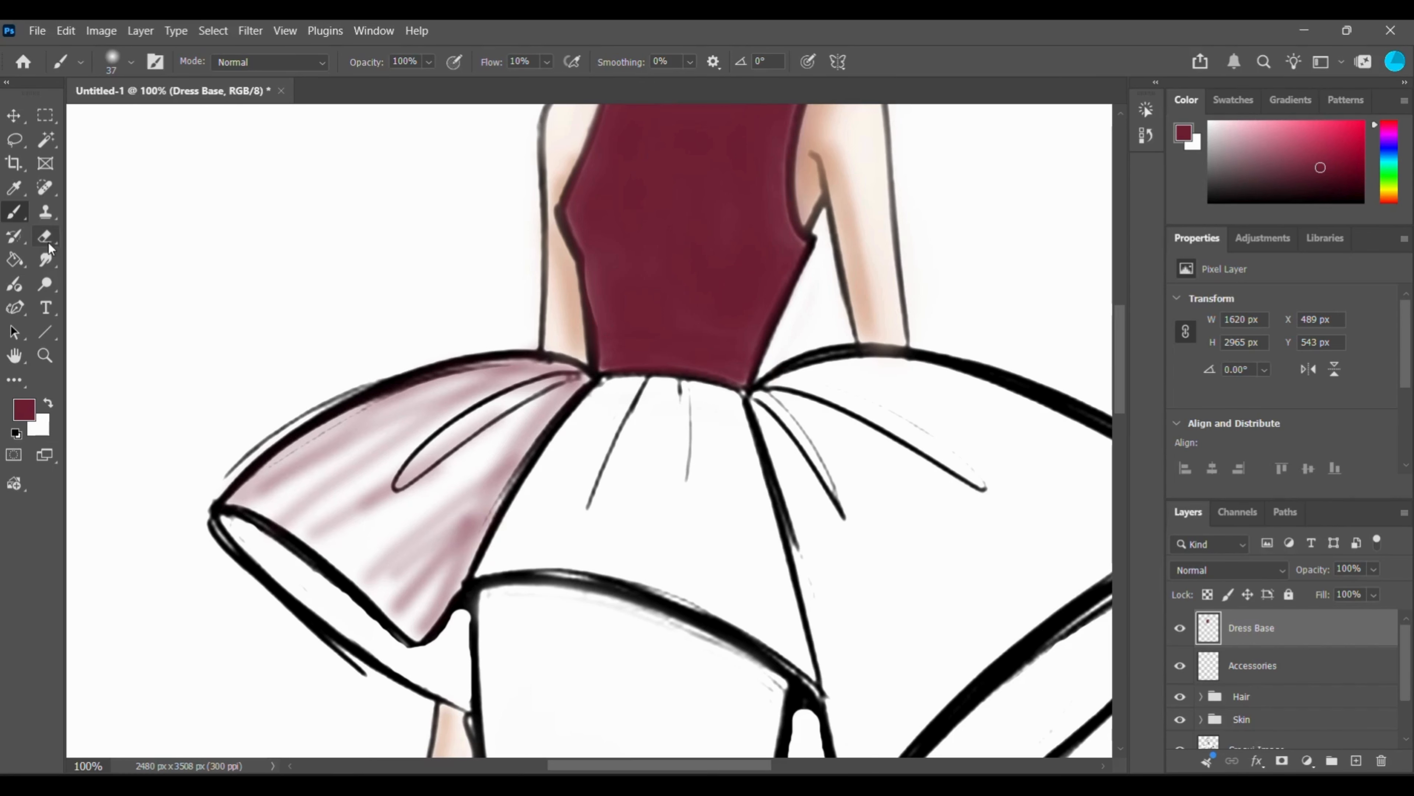
Undo the diagonal and inner-edge strokes on the left peplum panel, back to the faint stroke along its upper edge.
key("ctrl+z")
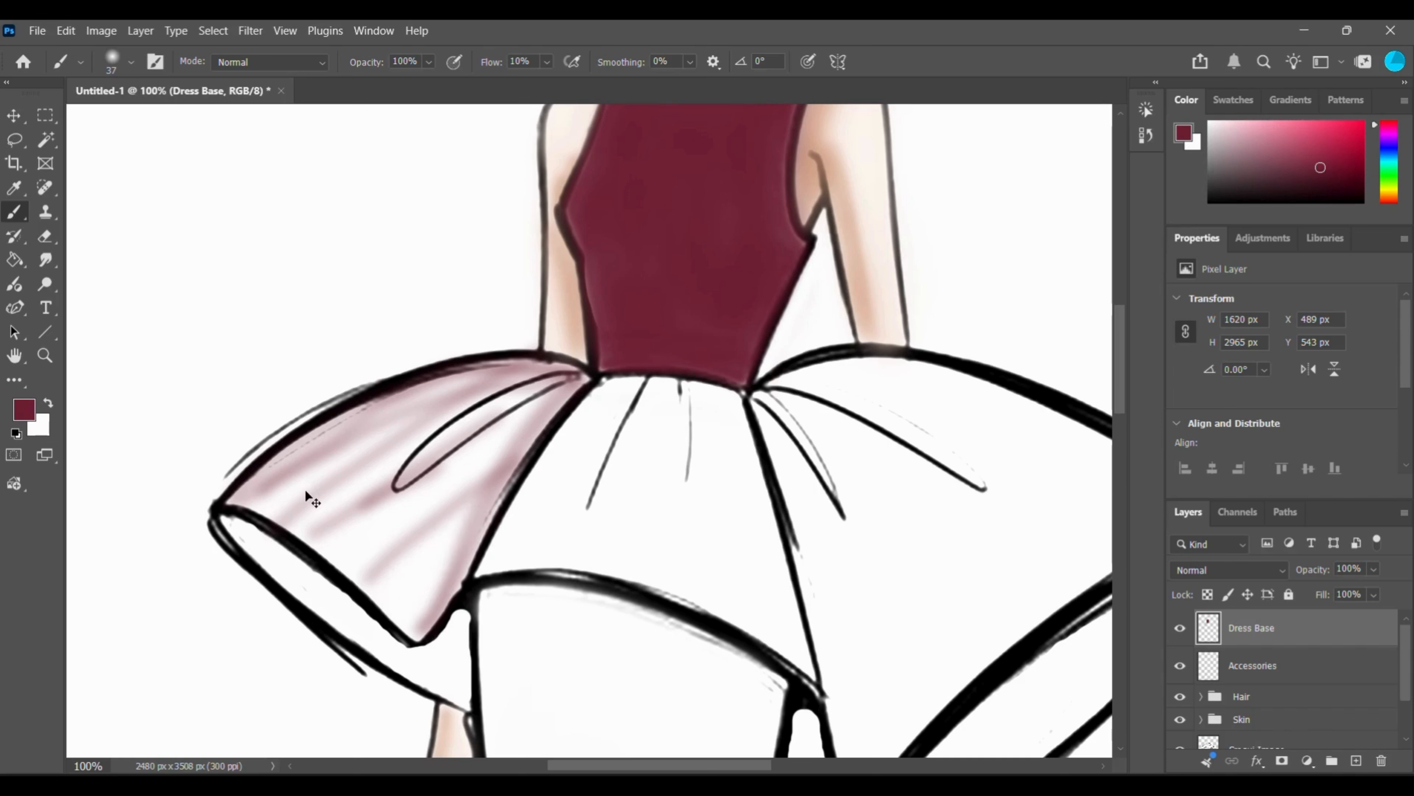
key("ctrl+z")
key("ctrl+z")
key("ctrl+z")
key("ctrl+z")
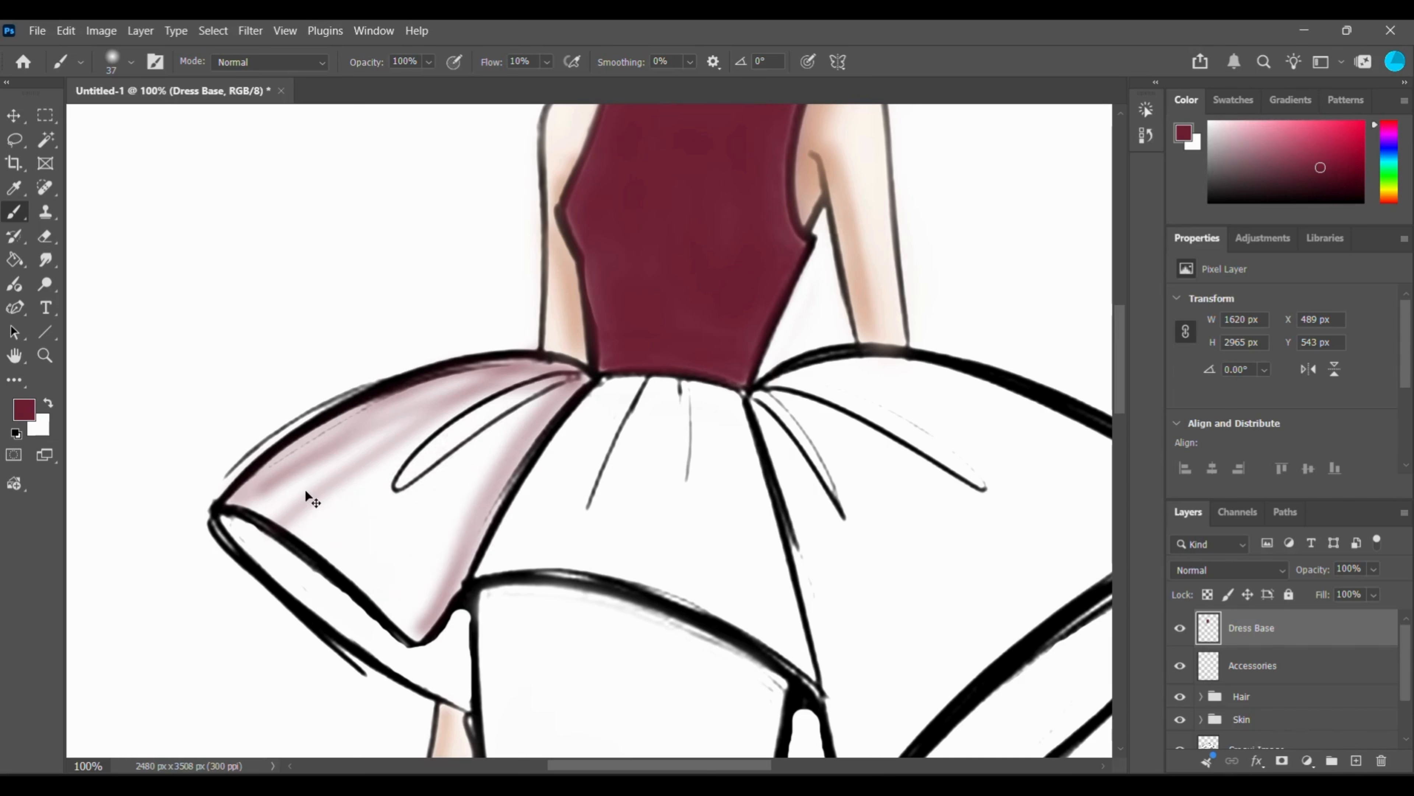
key("ctrl+z")
key("ctrl+z")
key("ctrl+z")
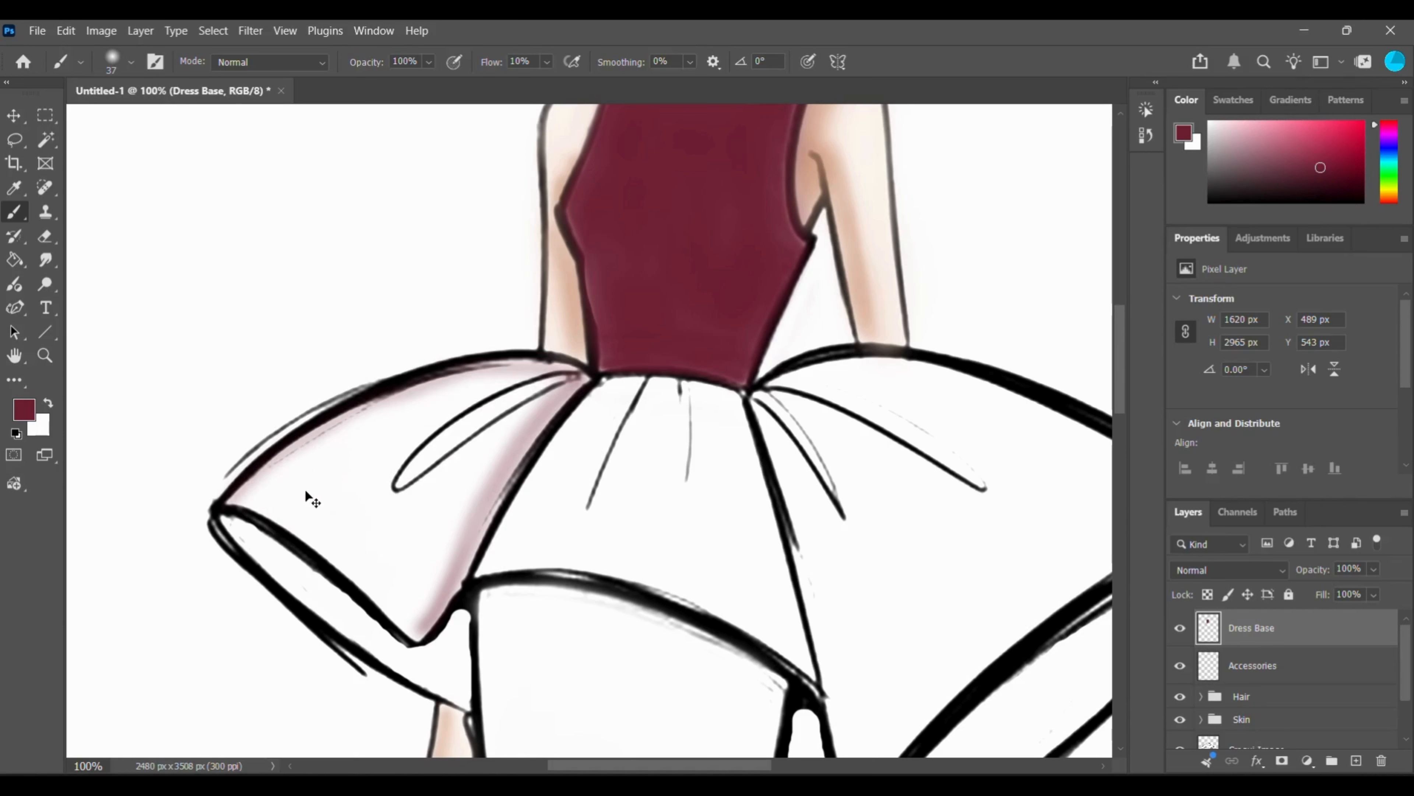
key("ctrl+z")
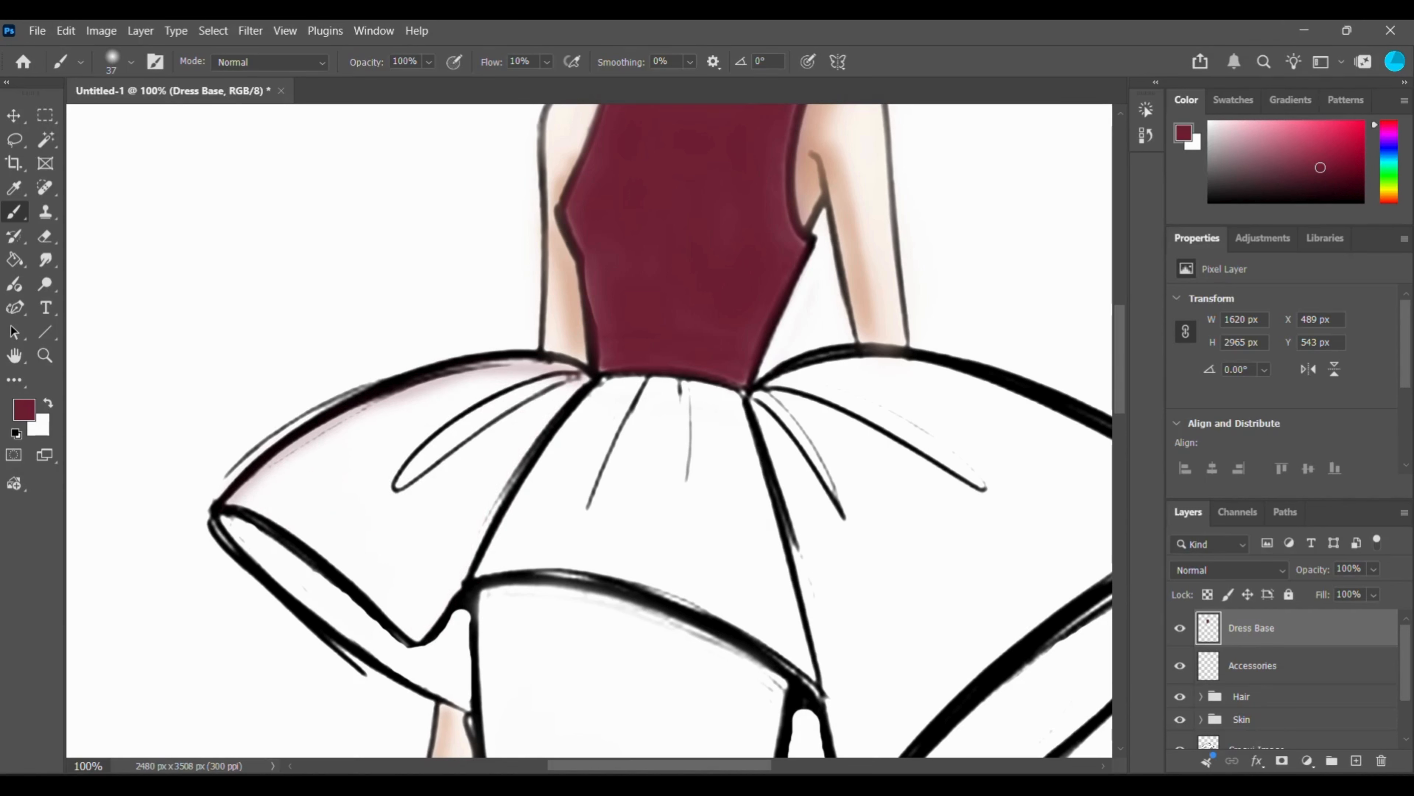
Shade the left peplum panel's upper and inner edges maroon, and fill the left and centre panels with a 136 px brush.
mouse_move(577, 384)
left_mouse_down()
mouse_move(470, 382)
mouse_move(411, 401)
mouse_move(241, 496)
left_mouse_up()
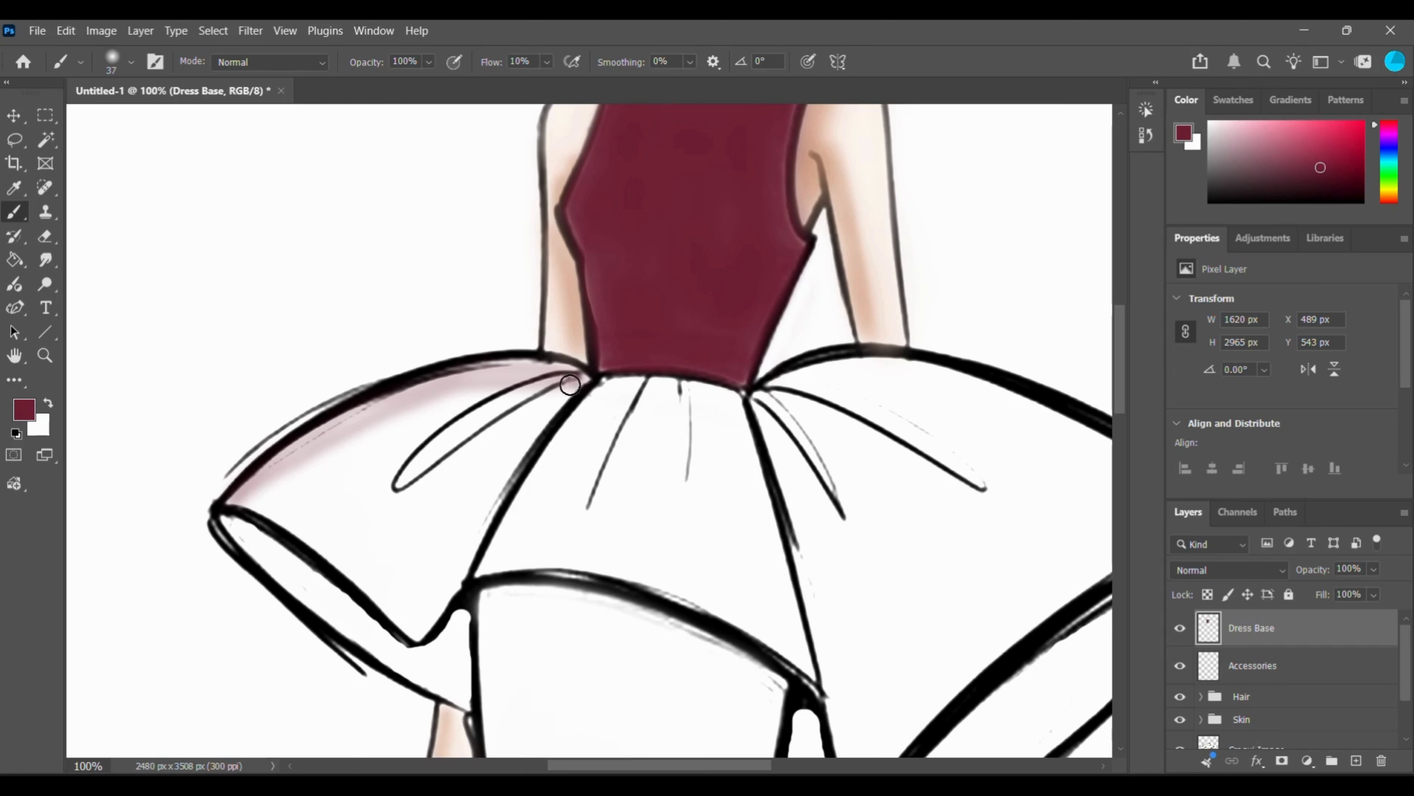
mouse_move(569, 384)
left_mouse_down()
mouse_move(480, 401)
mouse_move(237, 496)
mouse_move(546, 395)
mouse_move(467, 491)
left_mouse_up()
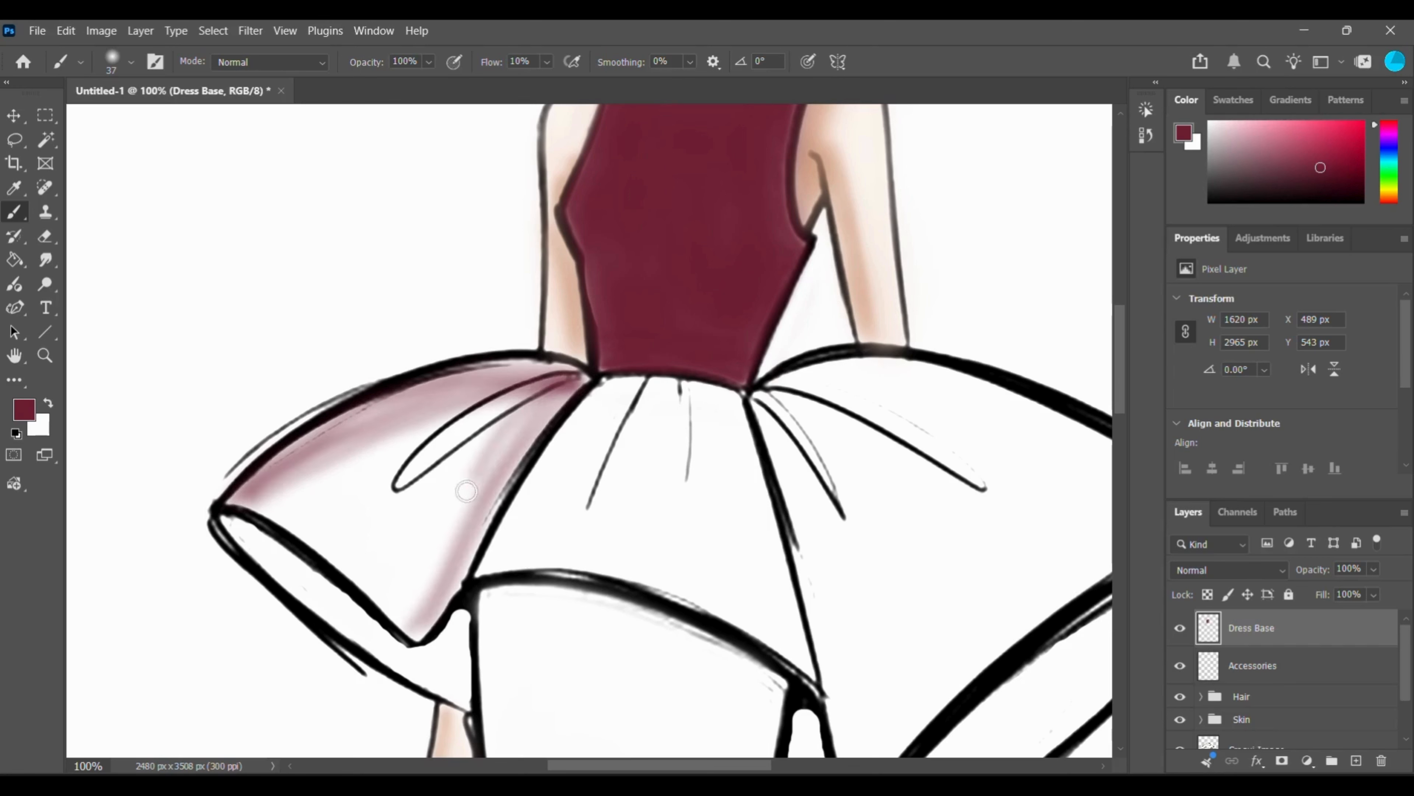
right_click(352, 437)
left_click_drag(381, 472, 415, 472)
mouse_move(279, 490)
left_mouse_down()
mouse_move(458, 445)
mouse_move(420, 408)
mouse_move(533, 549)
mouse_move(807, 668)
left_mouse_up()
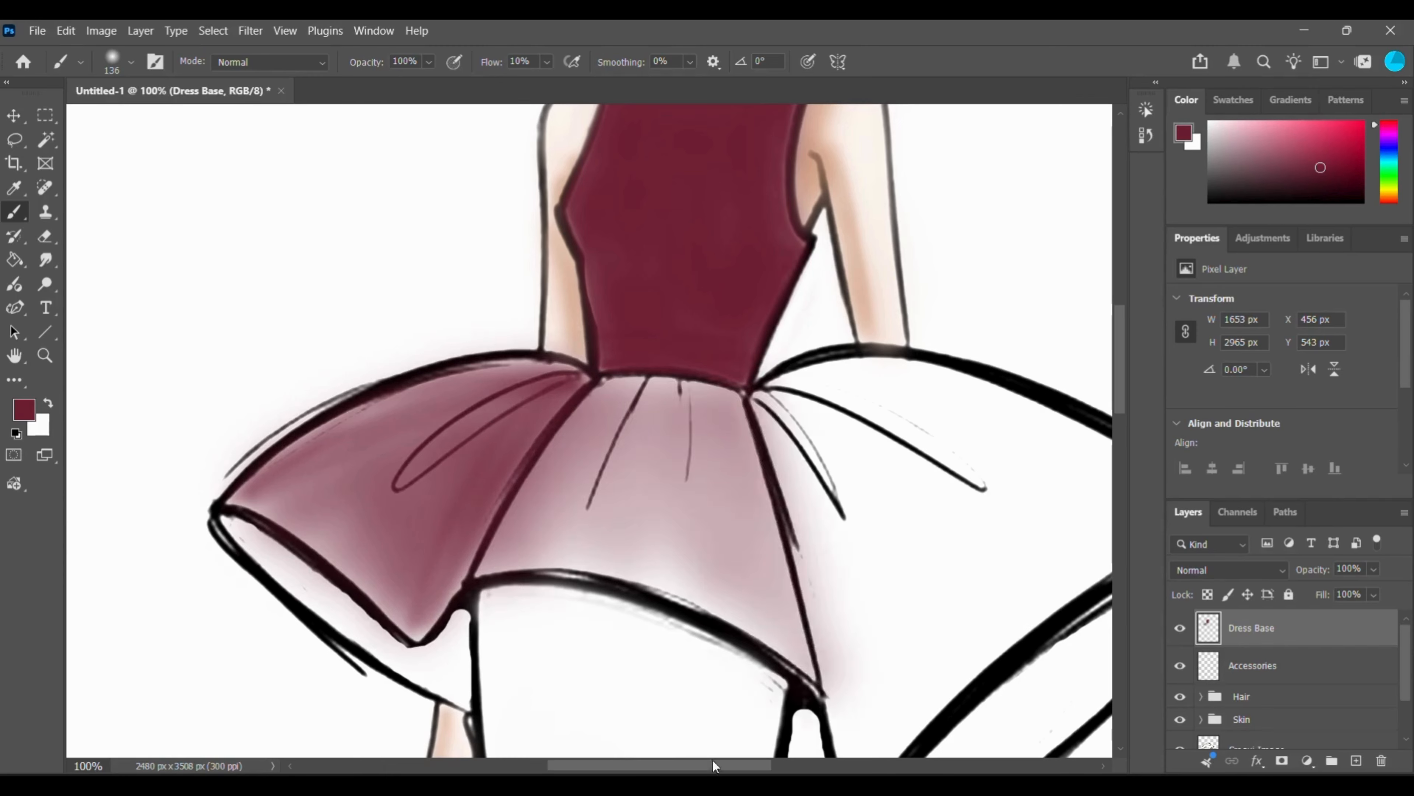
Fill the right peplum panel with maroon and deepen the colour on the centre panel using the 136 px brush.
left_click_drag(716, 766, 748, 766)
left_click_drag(1119, 362, 1119, 374)
mouse_move(635, 335)
left_mouse_down()
mouse_move(795, 376)
mouse_move(726, 300)
mouse_move(660, 376)
mouse_move(1022, 454)
mouse_move(631, 325)
mouse_move(389, 473)
mouse_move(616, 537)
left_mouse_up()
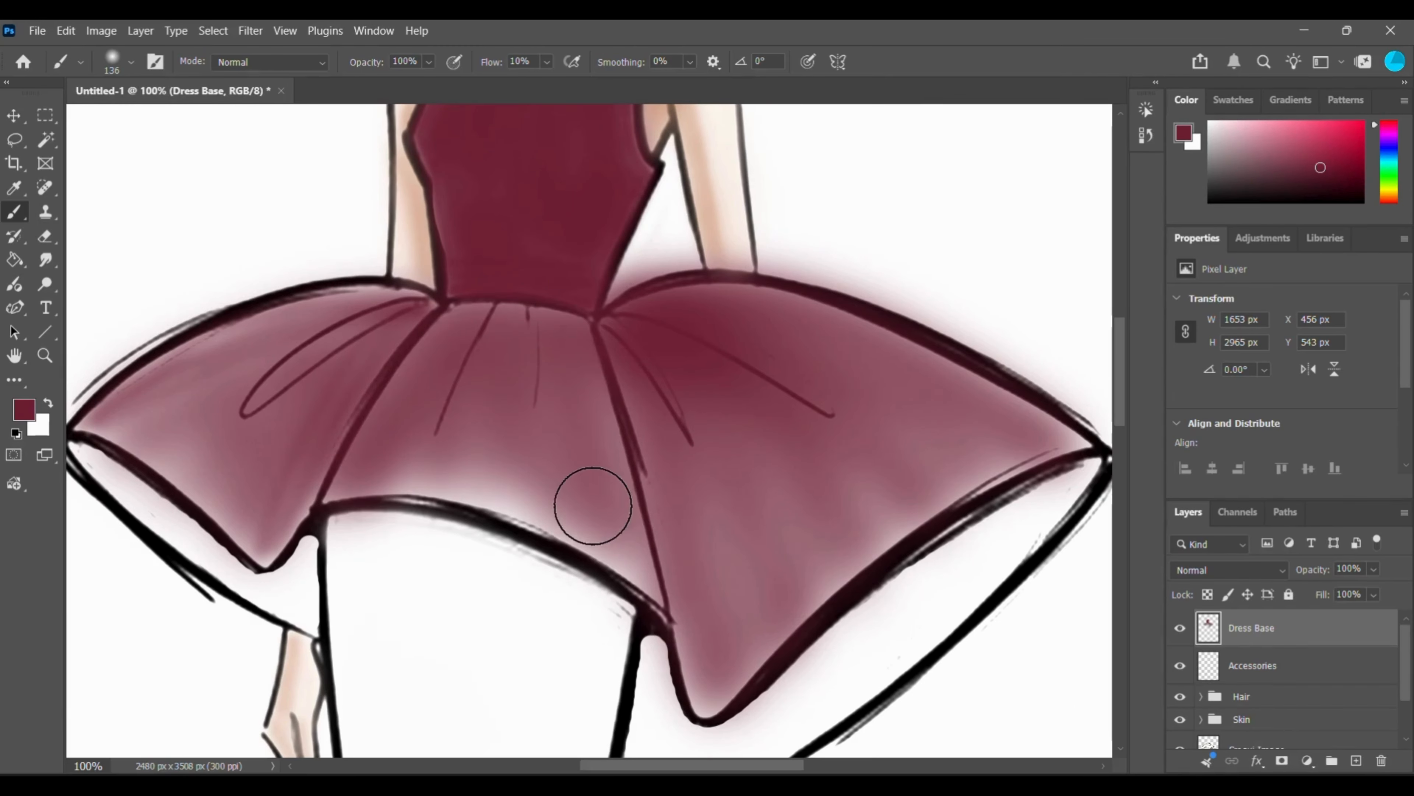
left_click_drag(724, 770, 686, 771)
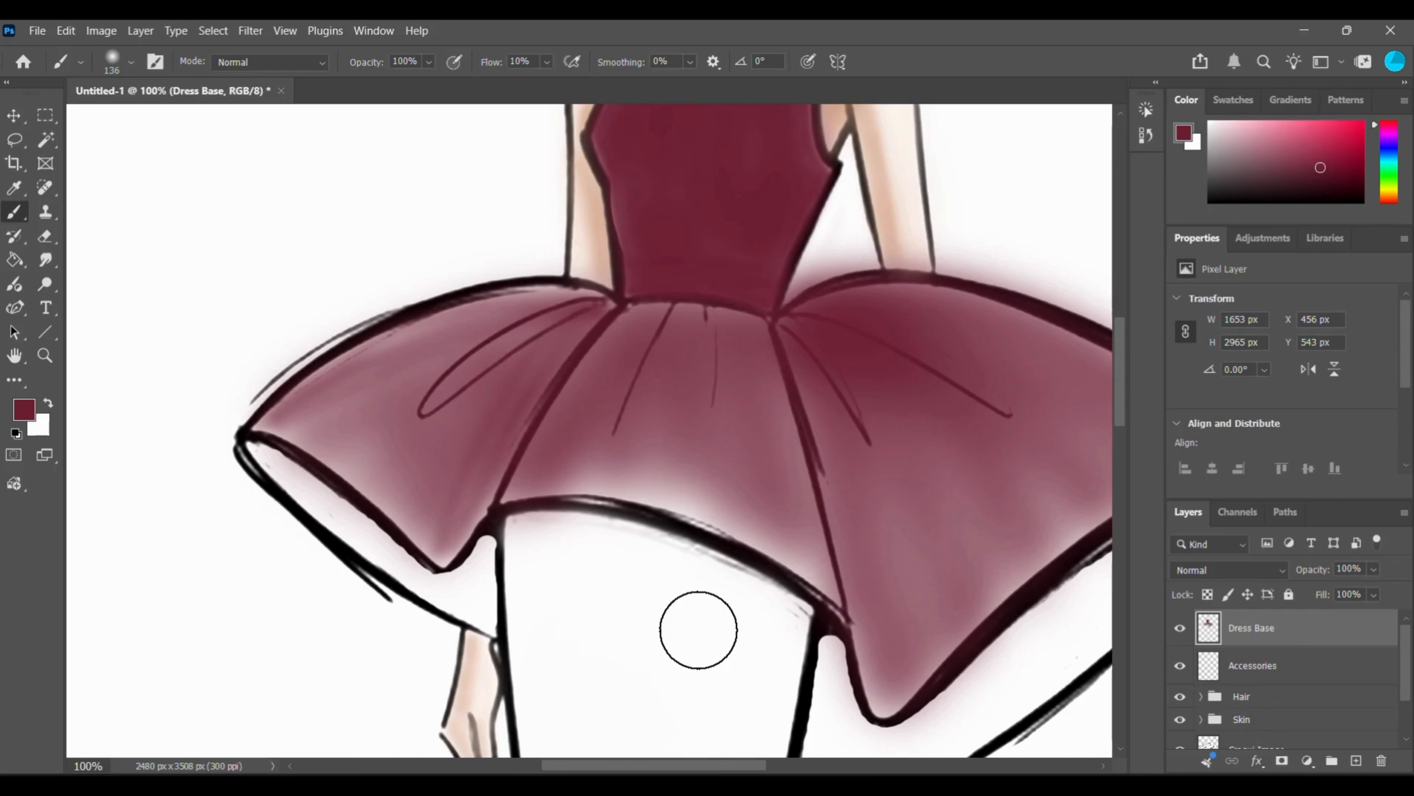
scroll(698, 629, "down", 1)
scroll(692, 631, "up", 1)
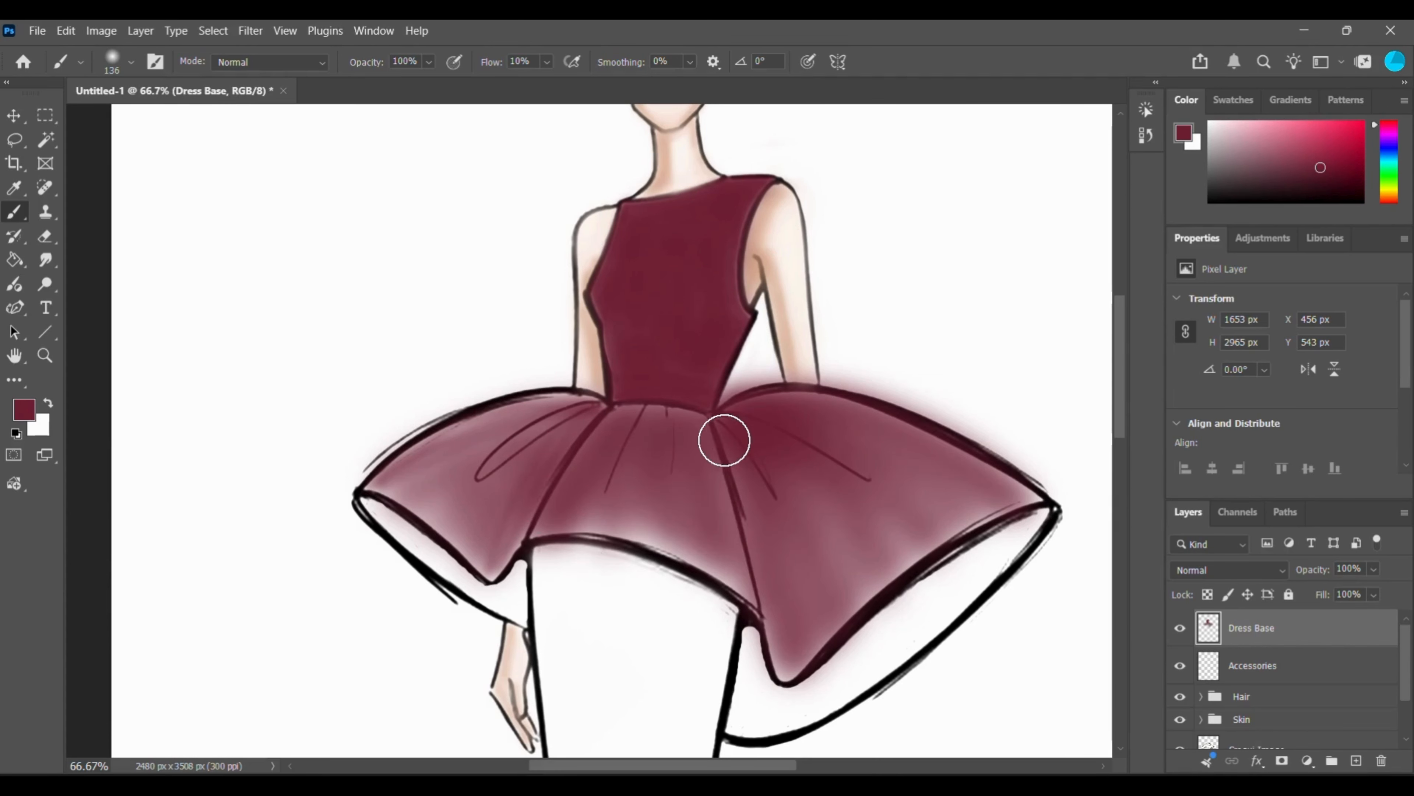
Deepen the maroon across the right peplum panel along its upper edge with the 136 px brush.
mouse_move(823, 408)
left_mouse_down()
mouse_move(956, 459)
mouse_move(1007, 503)
left_mouse_up()
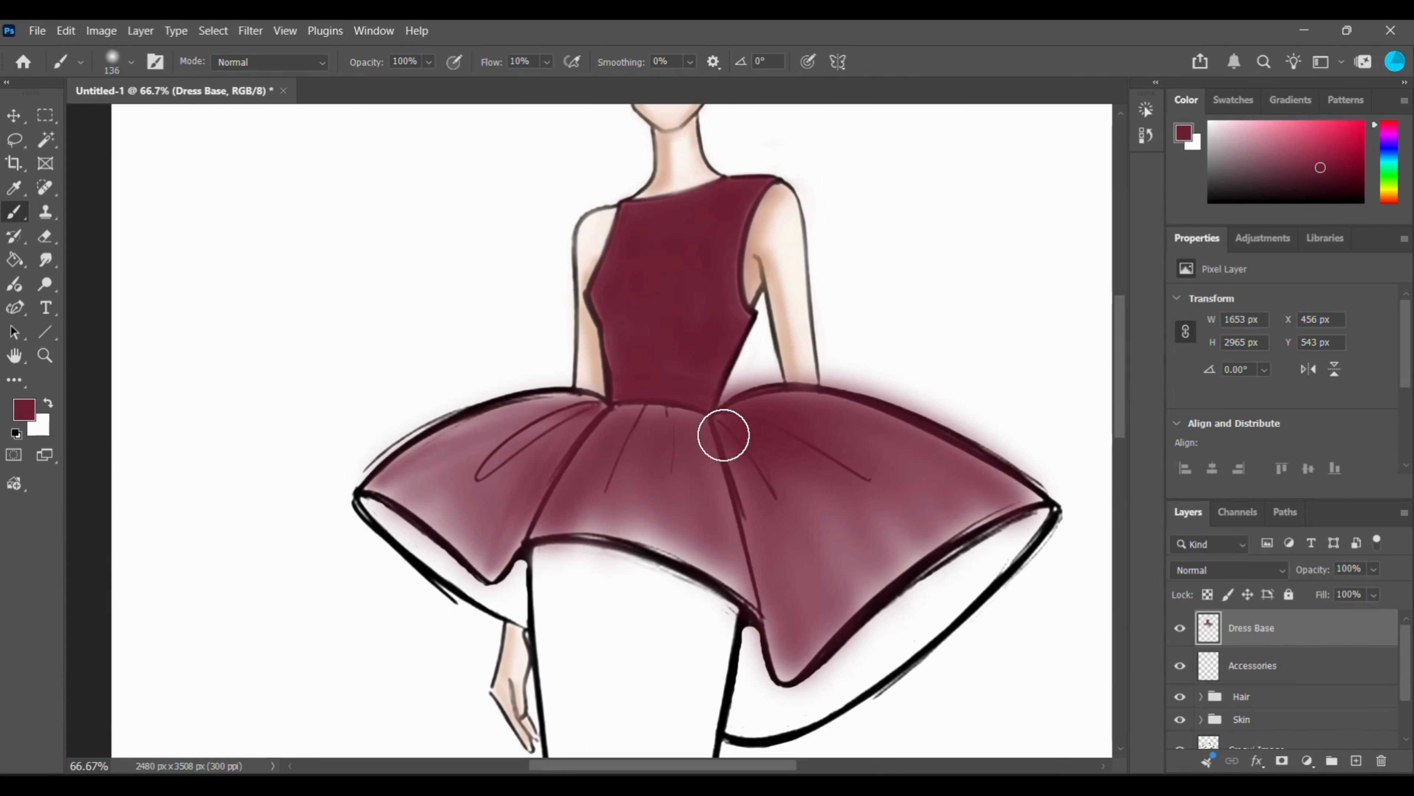
mouse_move(723, 436)
left_mouse_down()
mouse_move(781, 653)
mouse_move(799, 477)
mouse_move(748, 426)
mouse_move(898, 547)
mouse_move(910, 531)
mouse_move(962, 543)
mouse_move(1027, 516)
left_mouse_up()
Set the soft round brush to 111 px and paint long maroon strokes down the length of the skirt.
key("ctrl+minus")
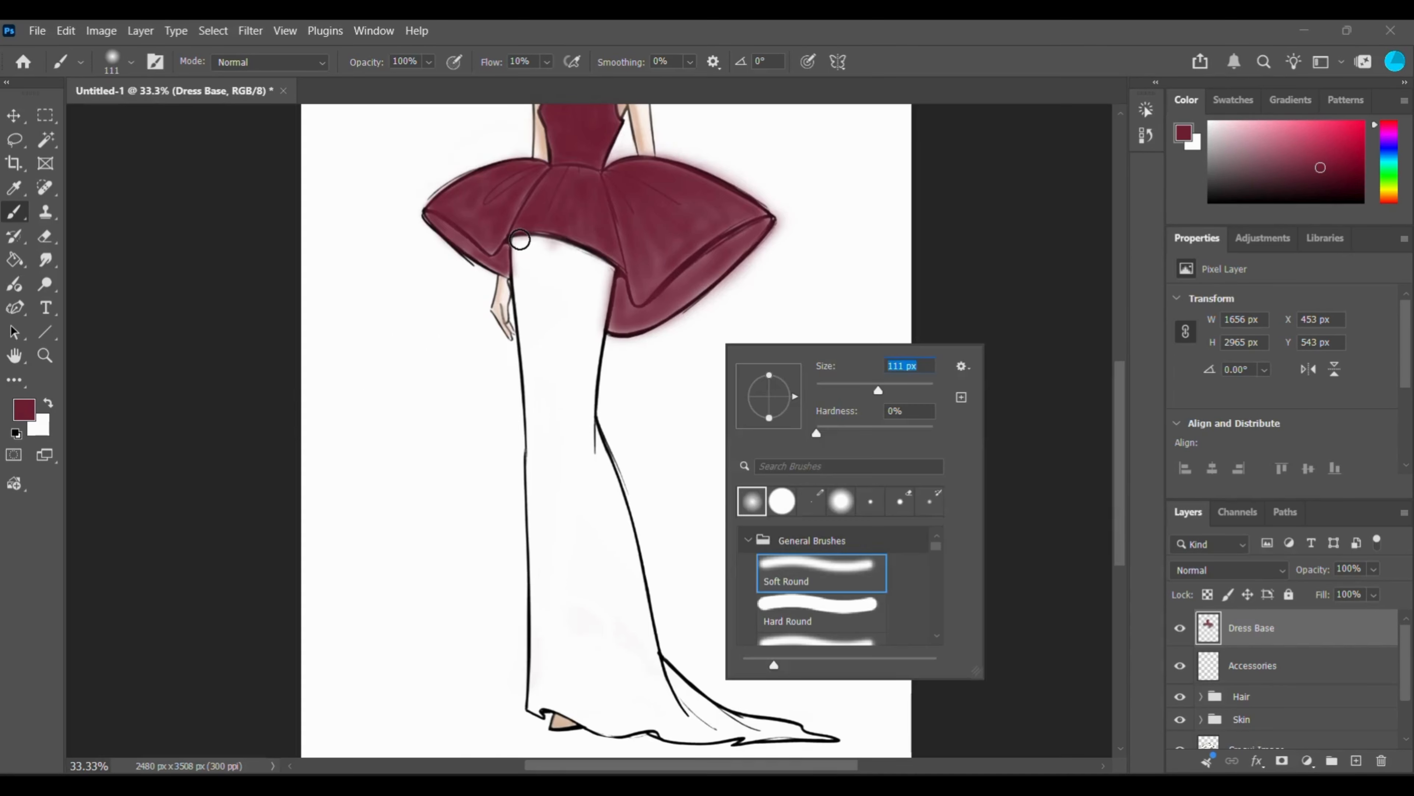
key("Return")
mouse_move(522, 250)
left_mouse_down()
mouse_move(538, 694)
mouse_move(535, 674)
left_mouse_up()
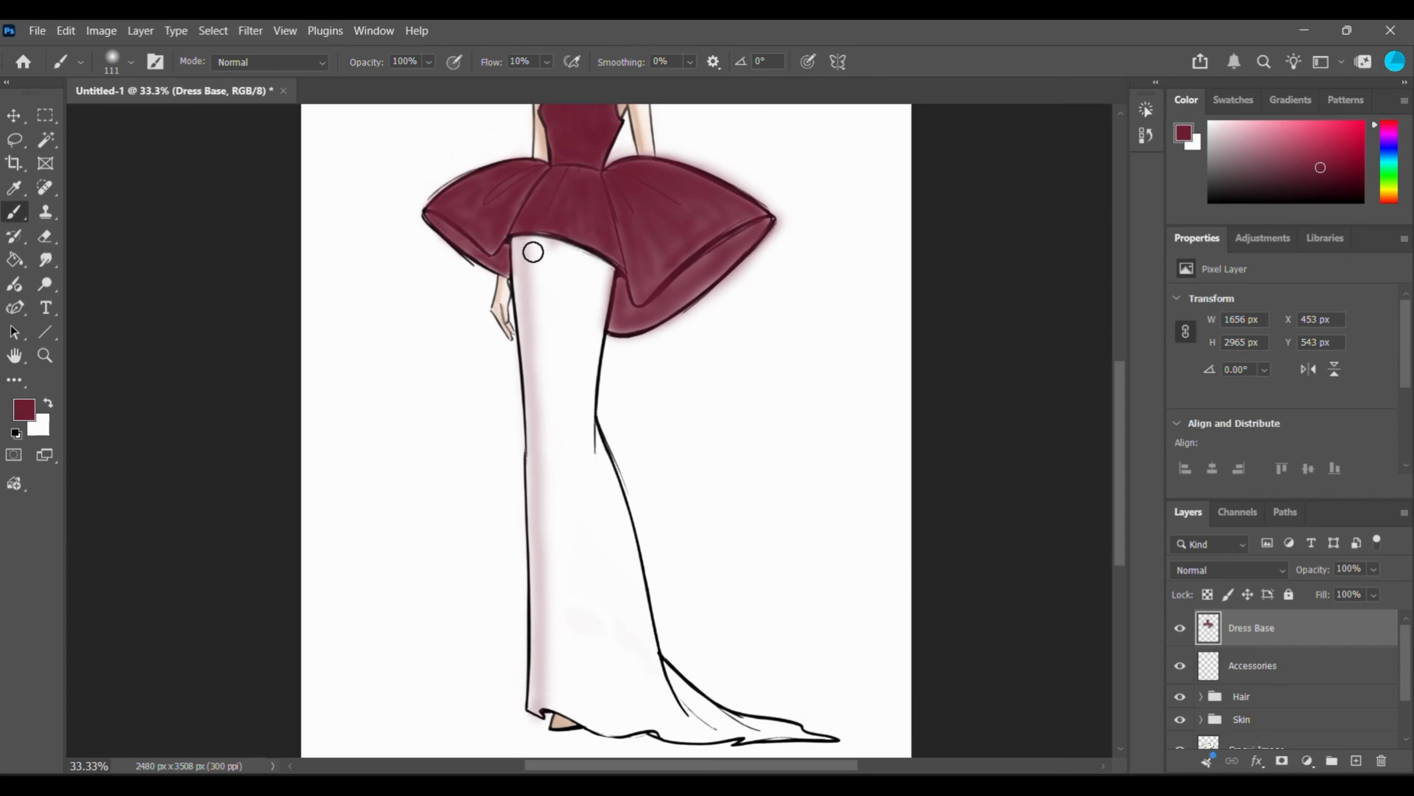
left_click_drag(535, 240, 544, 593)
left_click_drag(546, 635, 543, 688)
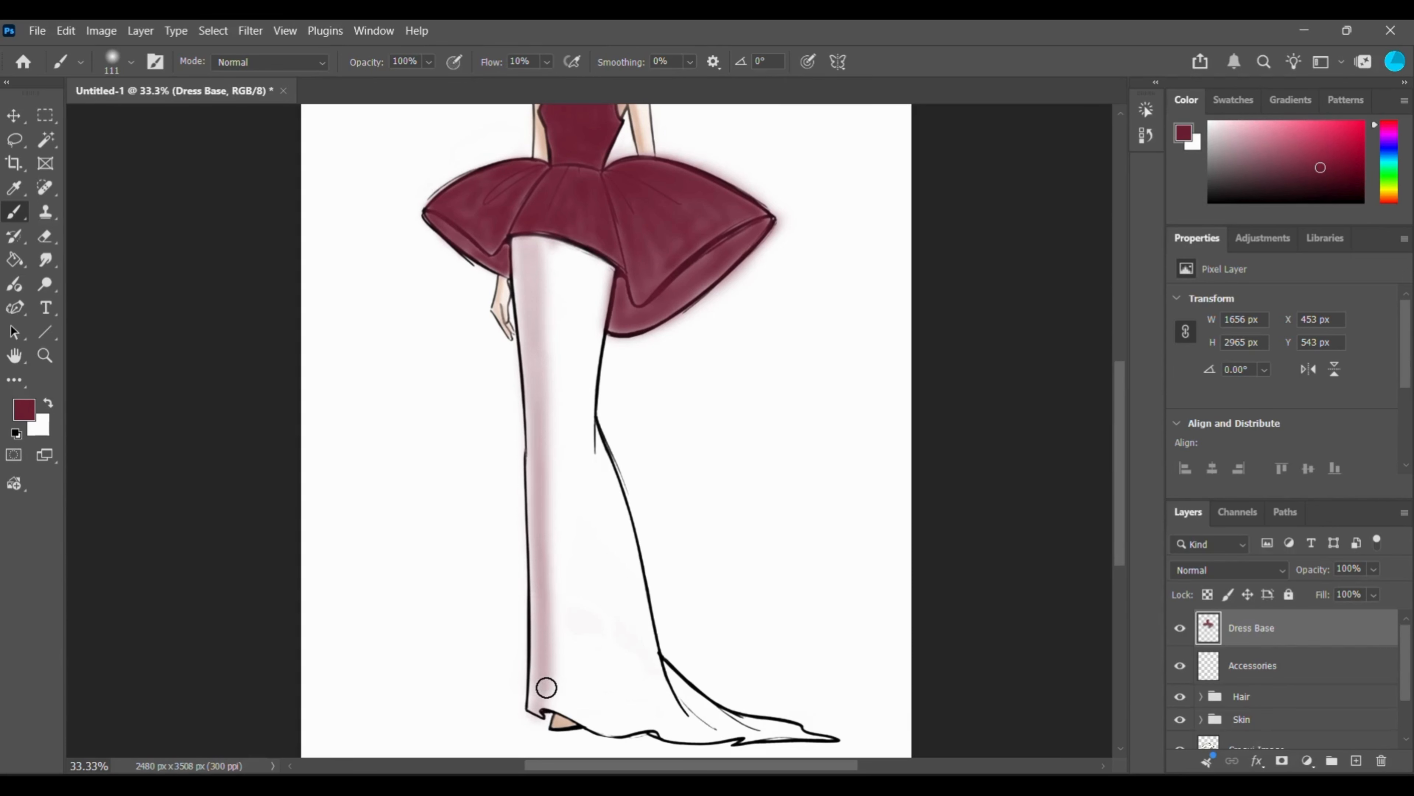
mouse_move(550, 243)
left_mouse_down()
mouse_move(543, 704)
mouse_move(558, 698)
mouse_move(571, 426)
mouse_move(563, 707)
left_mouse_up()
left_click_drag(588, 281, 559, 618)
Enlarge the brush to 322 px and fill the long skirt with maroon.
right_click(574, 334)
left_click_drag(730, 382, 761, 382)
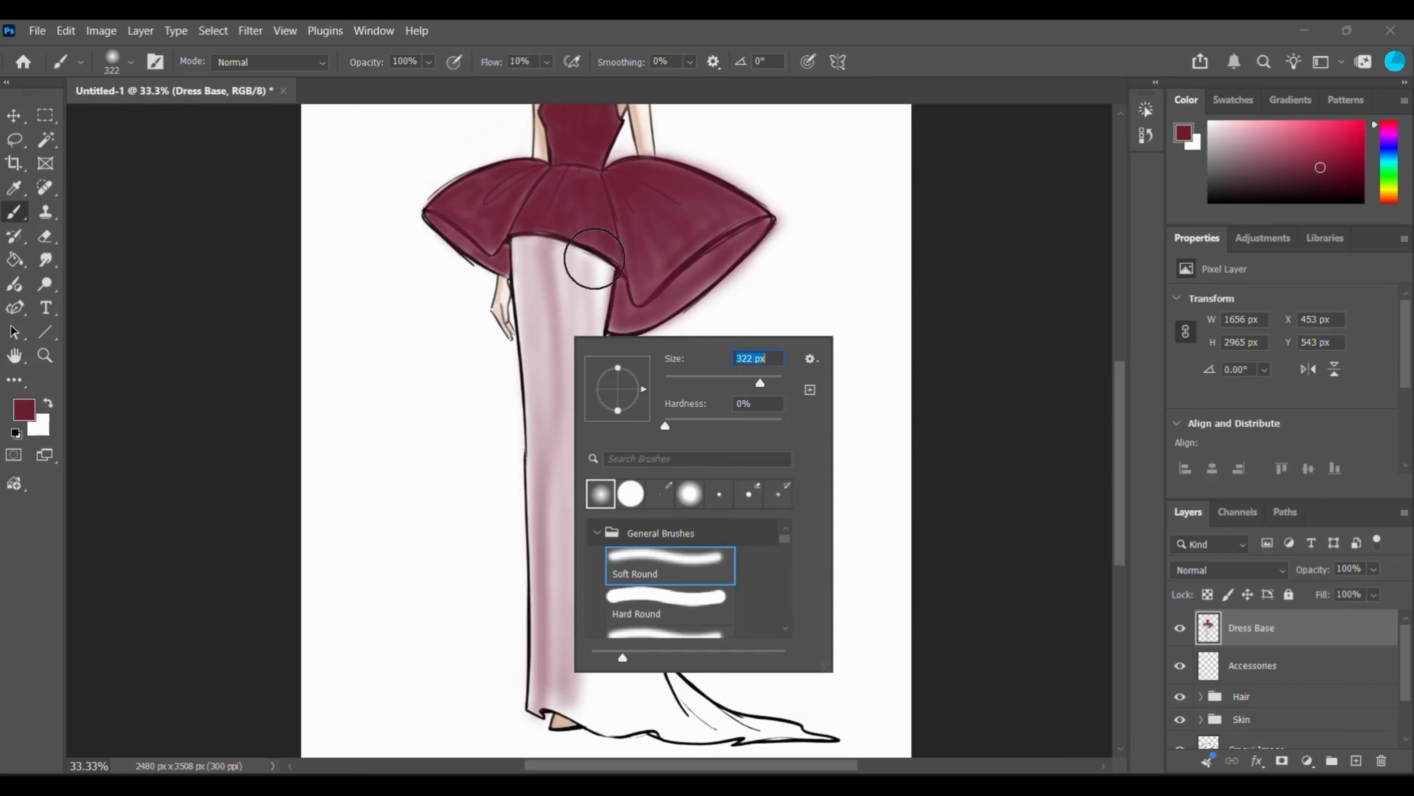
mouse_move(541, 245)
left_mouse_down()
mouse_move(556, 356)
mouse_move(573, 271)
mouse_move(549, 267)
mouse_move(551, 558)
left_mouse_up()
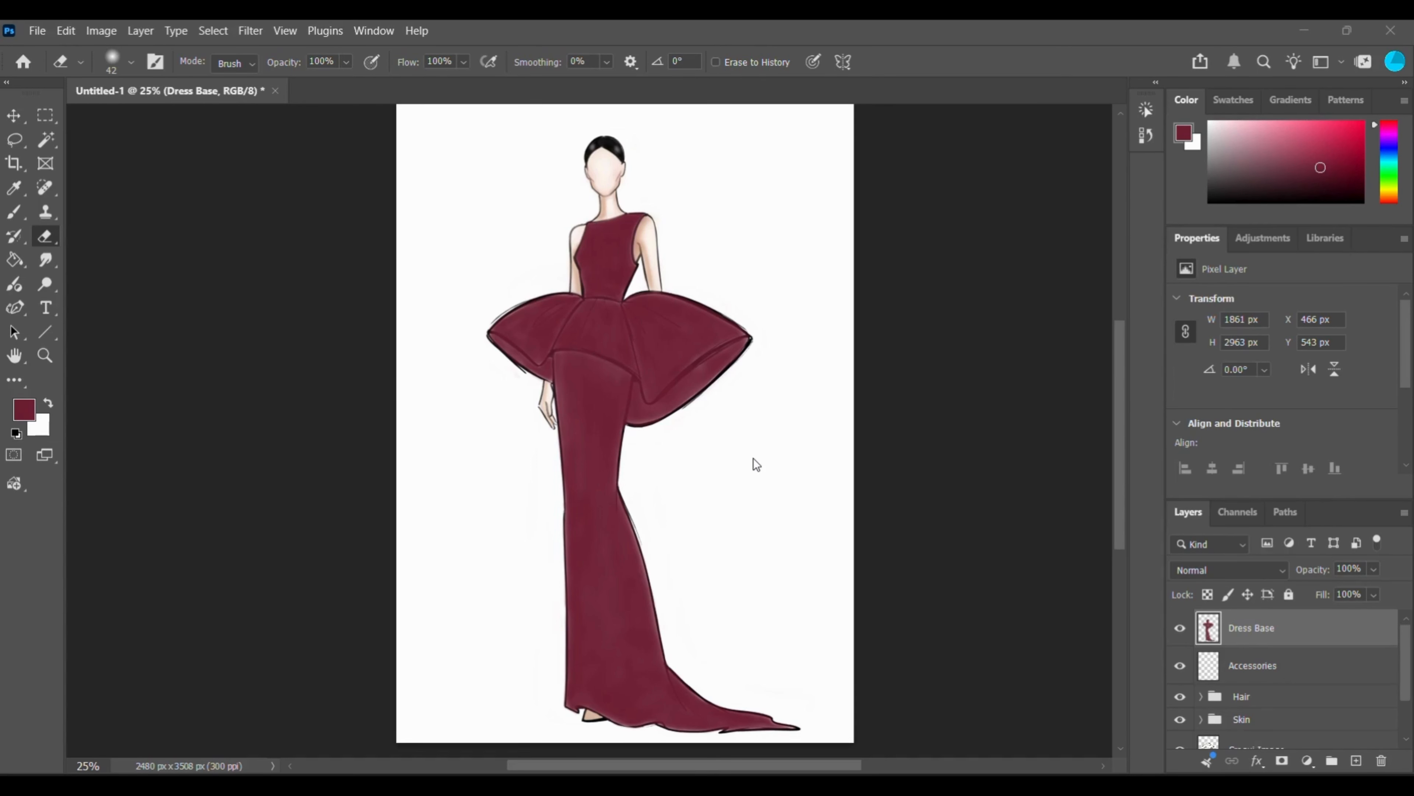
Switch to the Brush tool and add a layer named Dress Shadow above Dress Base.
key("b")
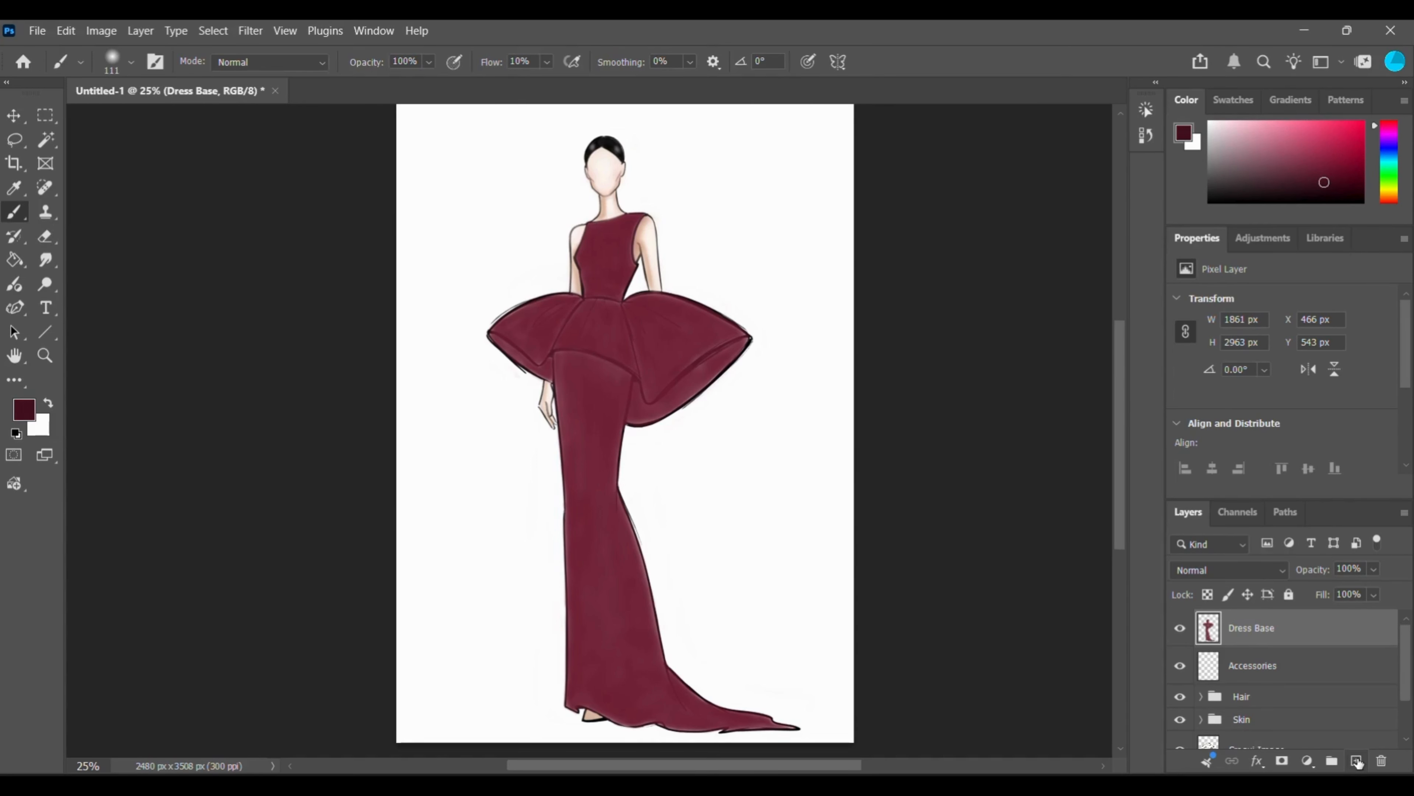
left_click(1358, 763)
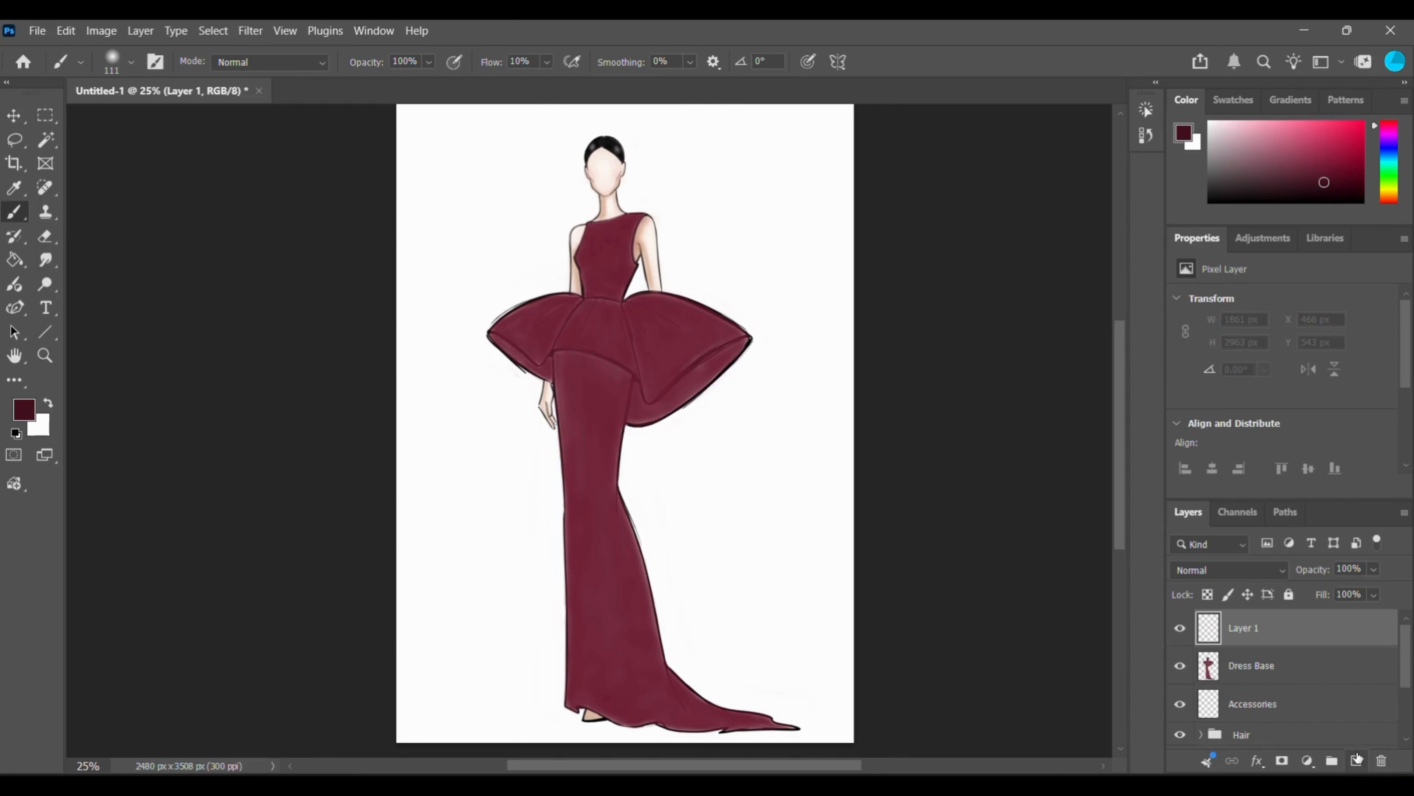
double_click(1246, 628)
key("BackSpace")
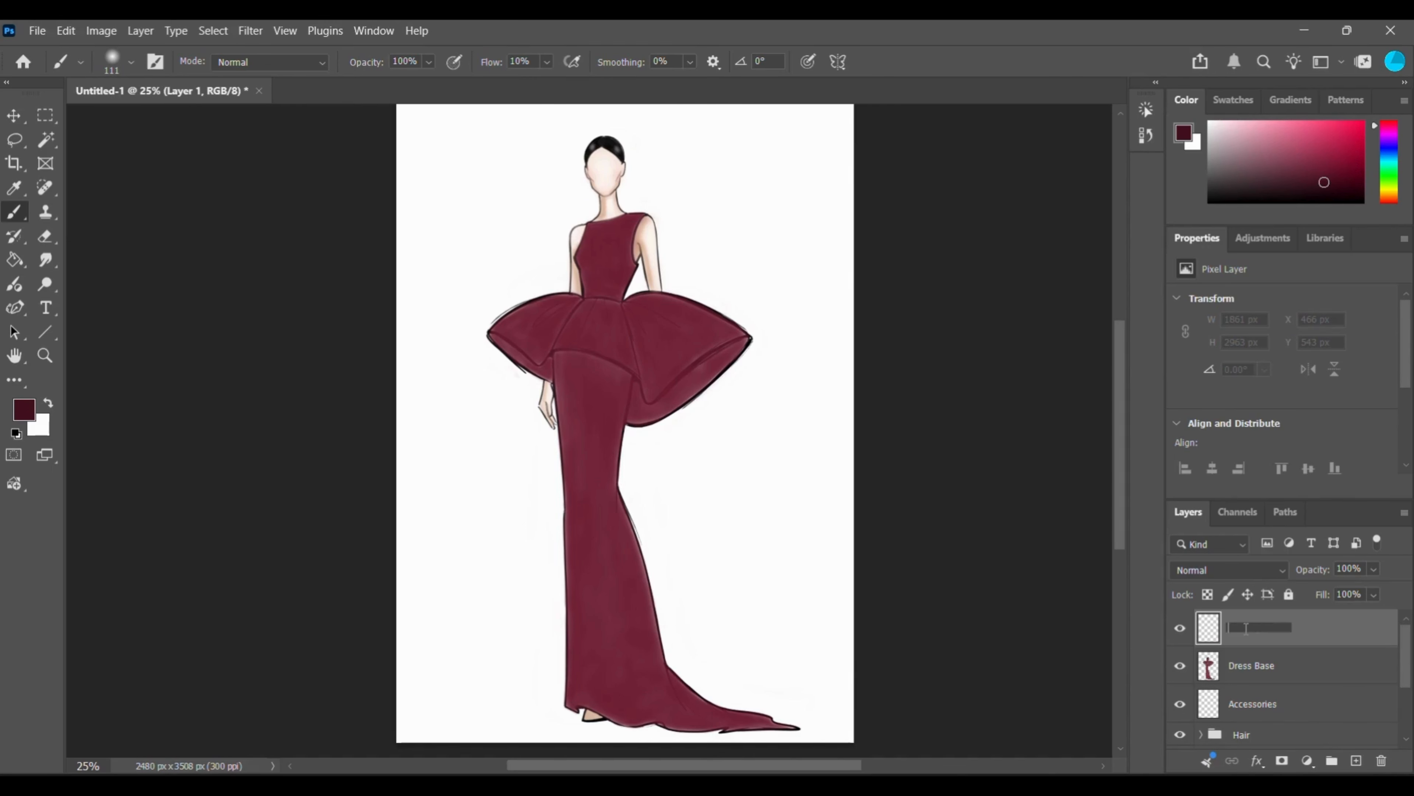
type("Dress Shadow")
key("Return")
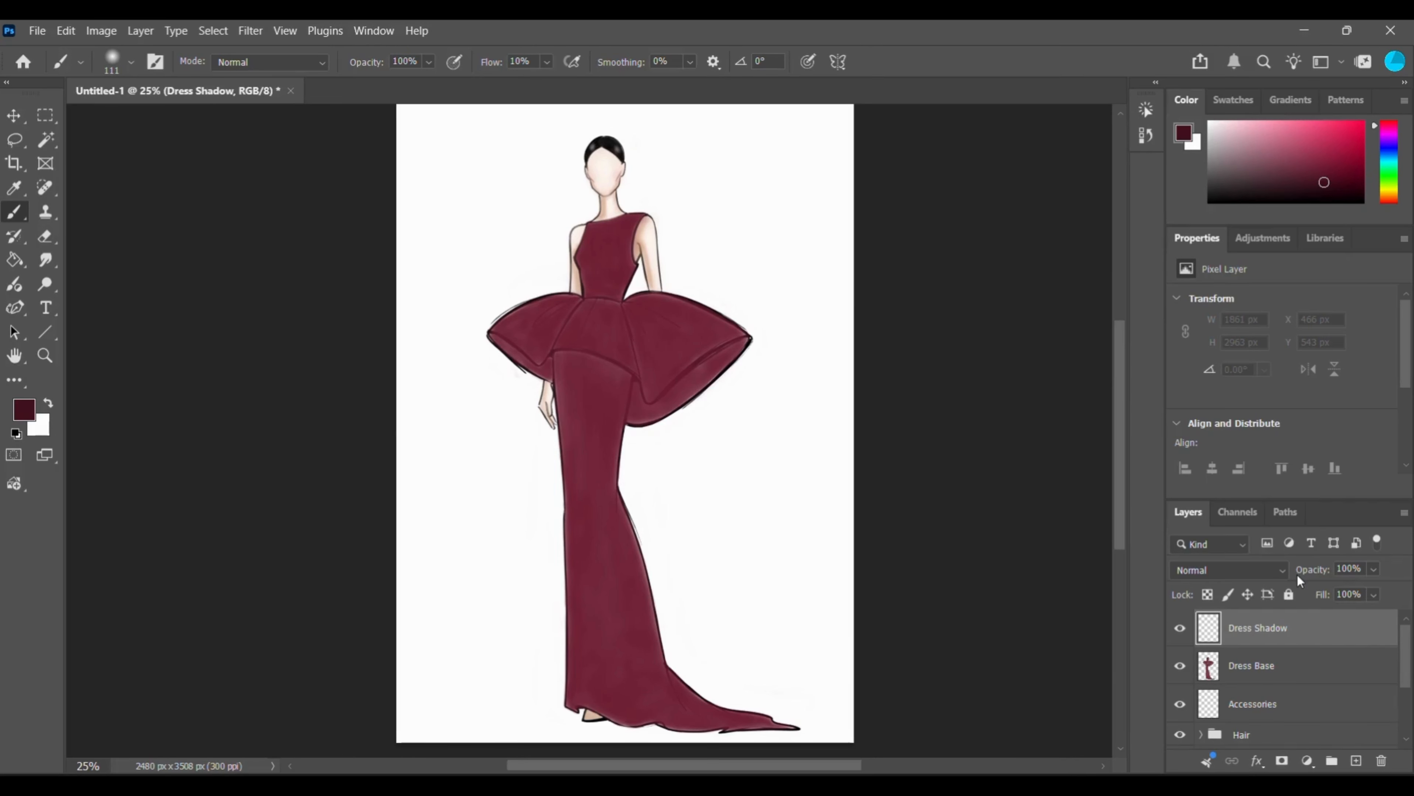
Set the Dress Shadow layer's blend mode to Multiply at 100% opacity.
left_click(1276, 571)
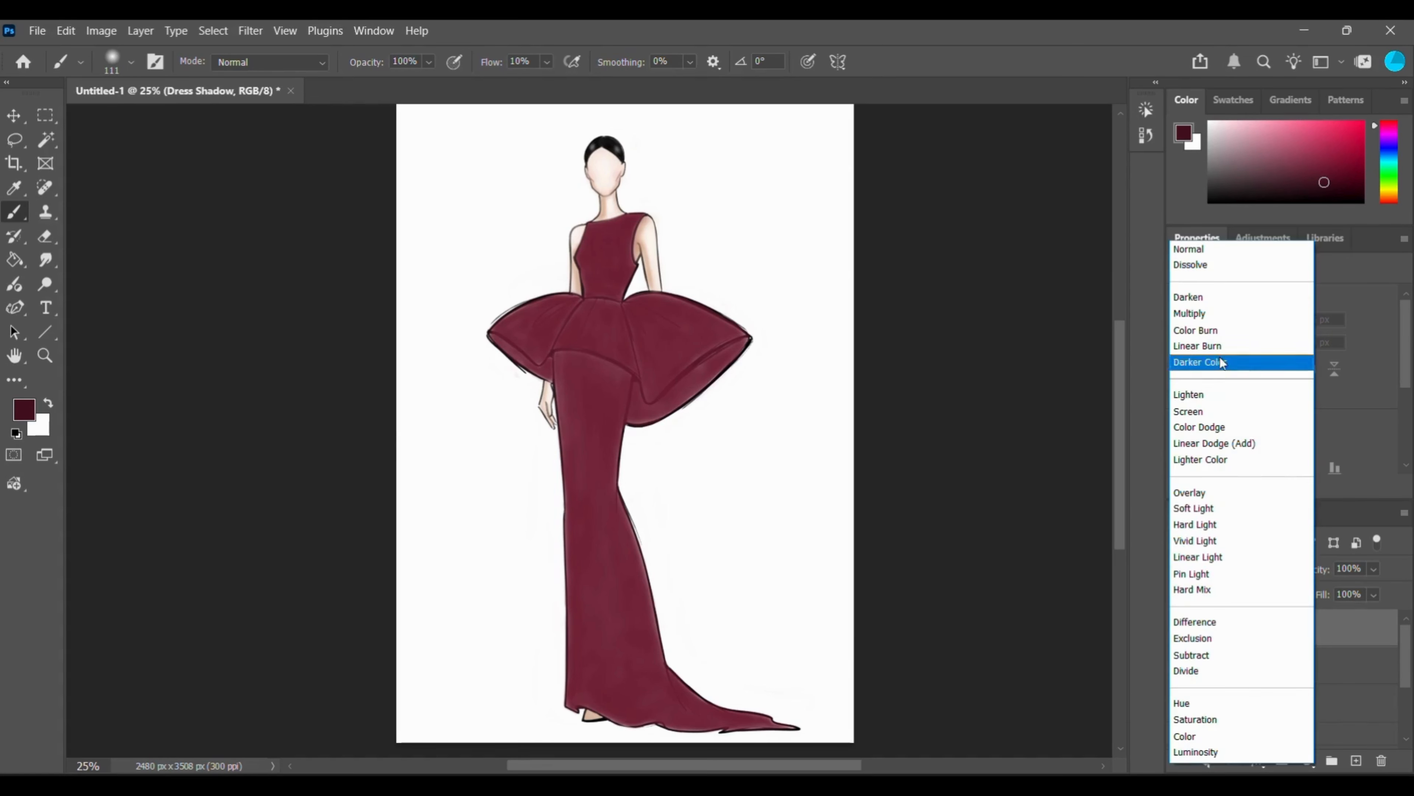
left_click(1203, 314)
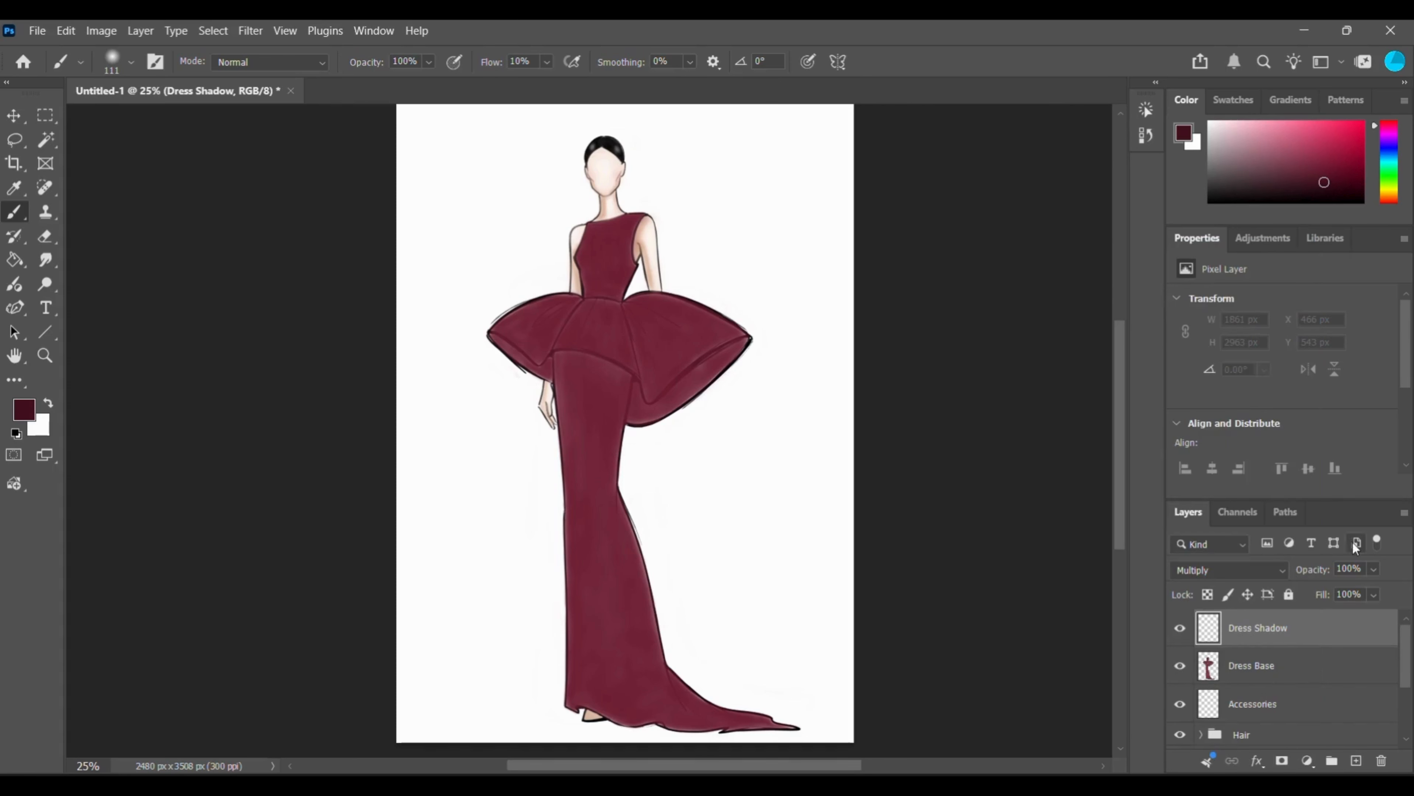
left_click(1373, 569)
left_click_drag(1394, 595, 1395, 595)
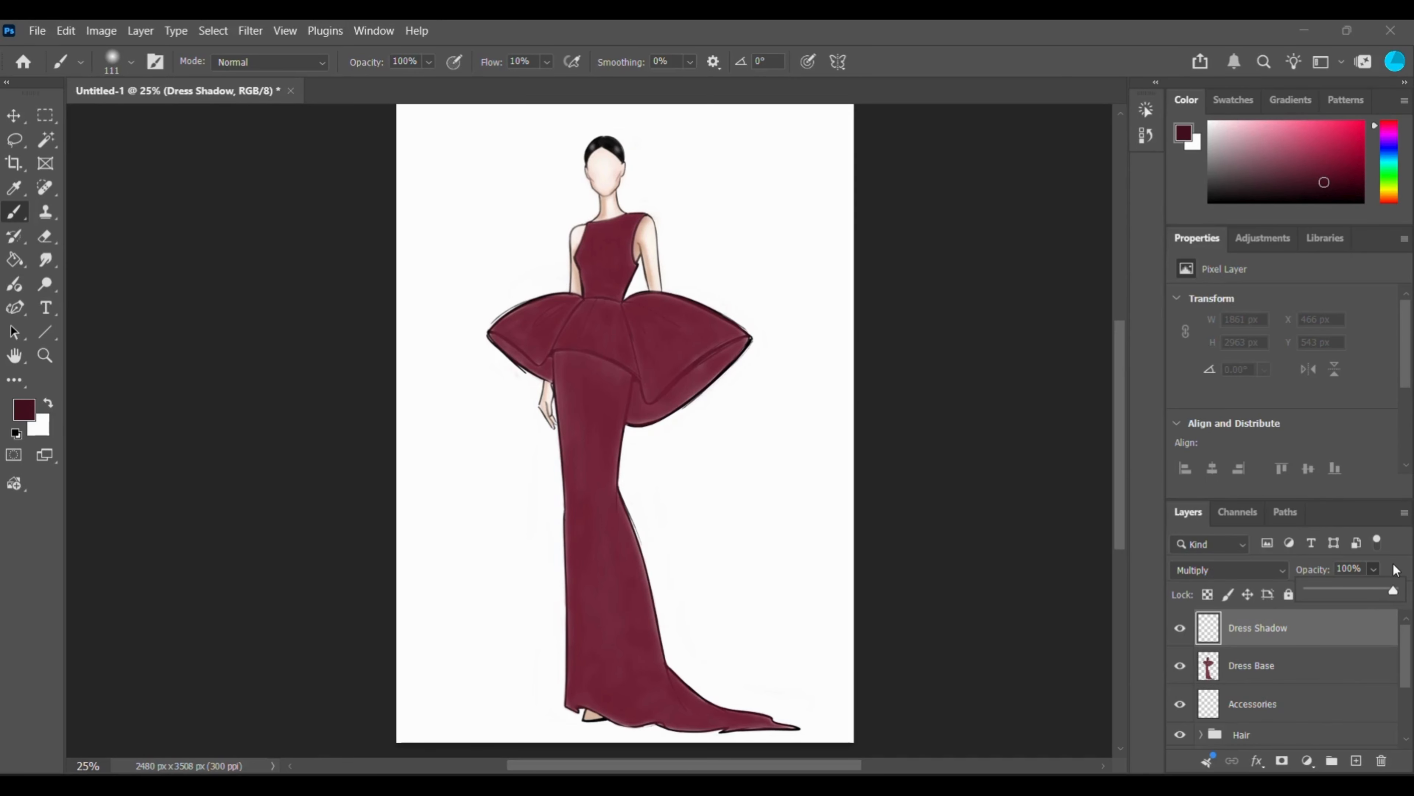
Set the brush to 45 px and shade the bodice's left edge down to the waist in dark maroon.
right_click(591, 435)
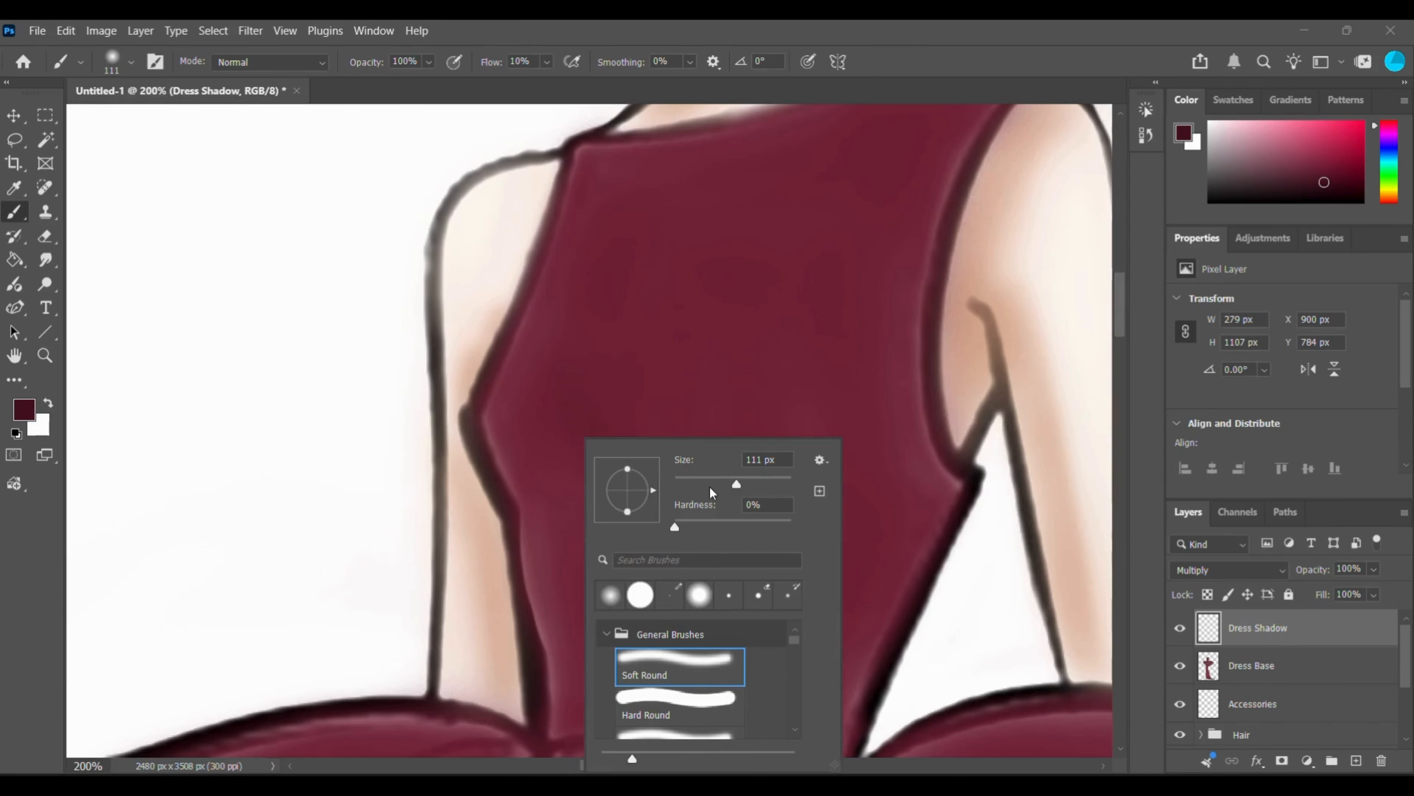
left_click(701, 480)
mouse_move(508, 406)
left_mouse_down()
mouse_move(561, 702)
mouse_move(562, 553)
mouse_move(503, 379)
mouse_move(518, 370)
mouse_move(526, 497)
mouse_move(495, 425)
mouse_move(527, 528)
mouse_move(505, 431)
mouse_move(527, 634)
mouse_move(533, 528)
mouse_move(565, 699)
left_mouse_up()
mouse_move(559, 278)
left_mouse_down()
mouse_move(572, 202)
mouse_move(538, 662)
left_mouse_up()
Enlarge the brush to 83 px and darken the bodice's left side and its right side below the armhole.
right_click(539, 662)
left_click_drag(692, 484, 711, 484)
mouse_move(586, 197)
left_mouse_down()
mouse_move(569, 707)
mouse_move(536, 657)
mouse_move(559, 703)
left_mouse_up()
scroll(877, 635, "down", 1)
mouse_move(941, 417)
left_mouse_down()
mouse_move(956, 423)
mouse_move(851, 700)
left_mouse_up()
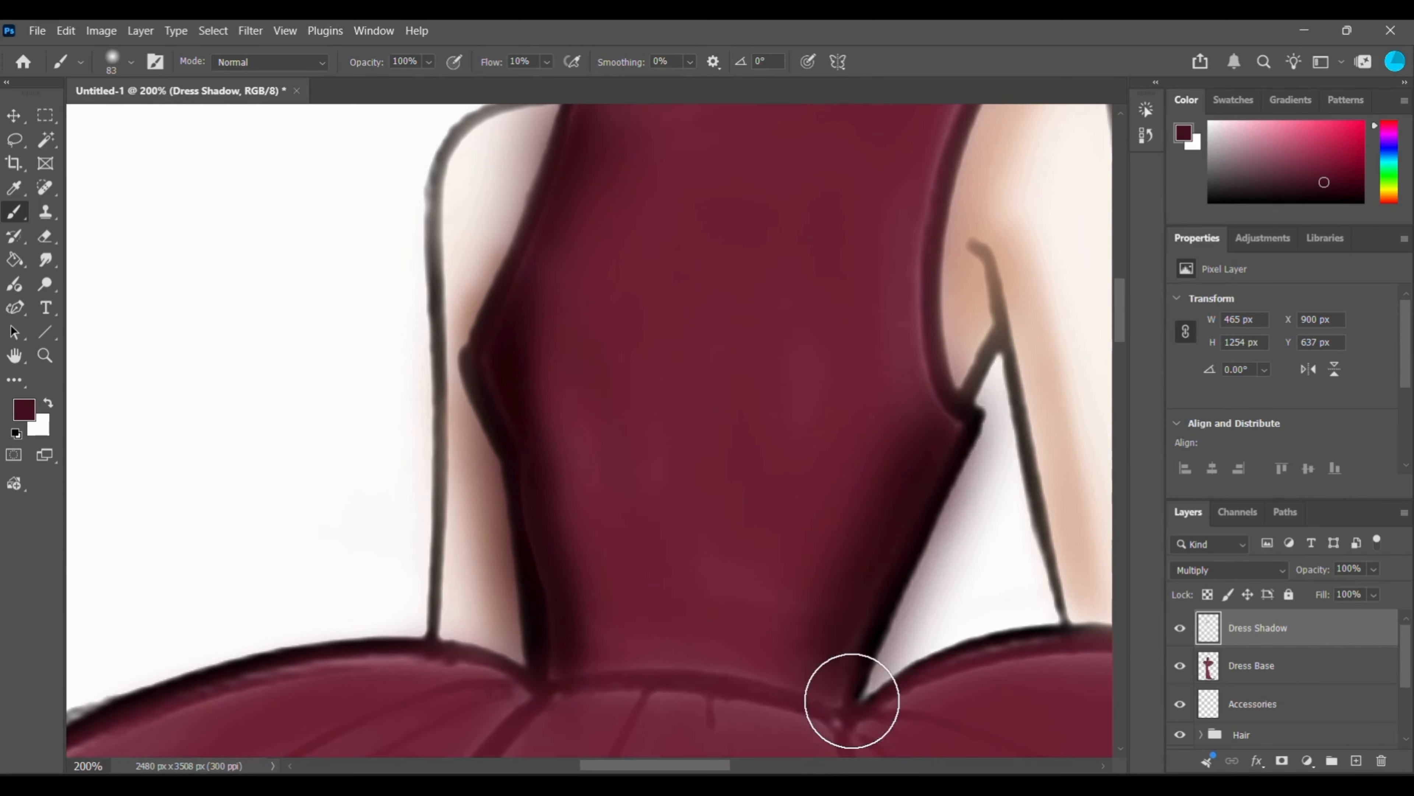
Paint dark fold shadows radiating from the waist across the peplum panels with the 83 px brush.
key("ctrl+minus")
key("ctrl+minus")
key("ctrl+minus")
scroll(850, 699, "down", 1)
mouse_move(546, 447)
left_mouse_down()
mouse_move(483, 479)
mouse_move(511, 454)
mouse_move(599, 433)
mouse_move(596, 452)
mouse_move(623, 454)
mouse_move(633, 522)
mouse_move(631, 443)
mouse_move(643, 553)
mouse_move(665, 451)
mouse_move(696, 582)
left_mouse_up()
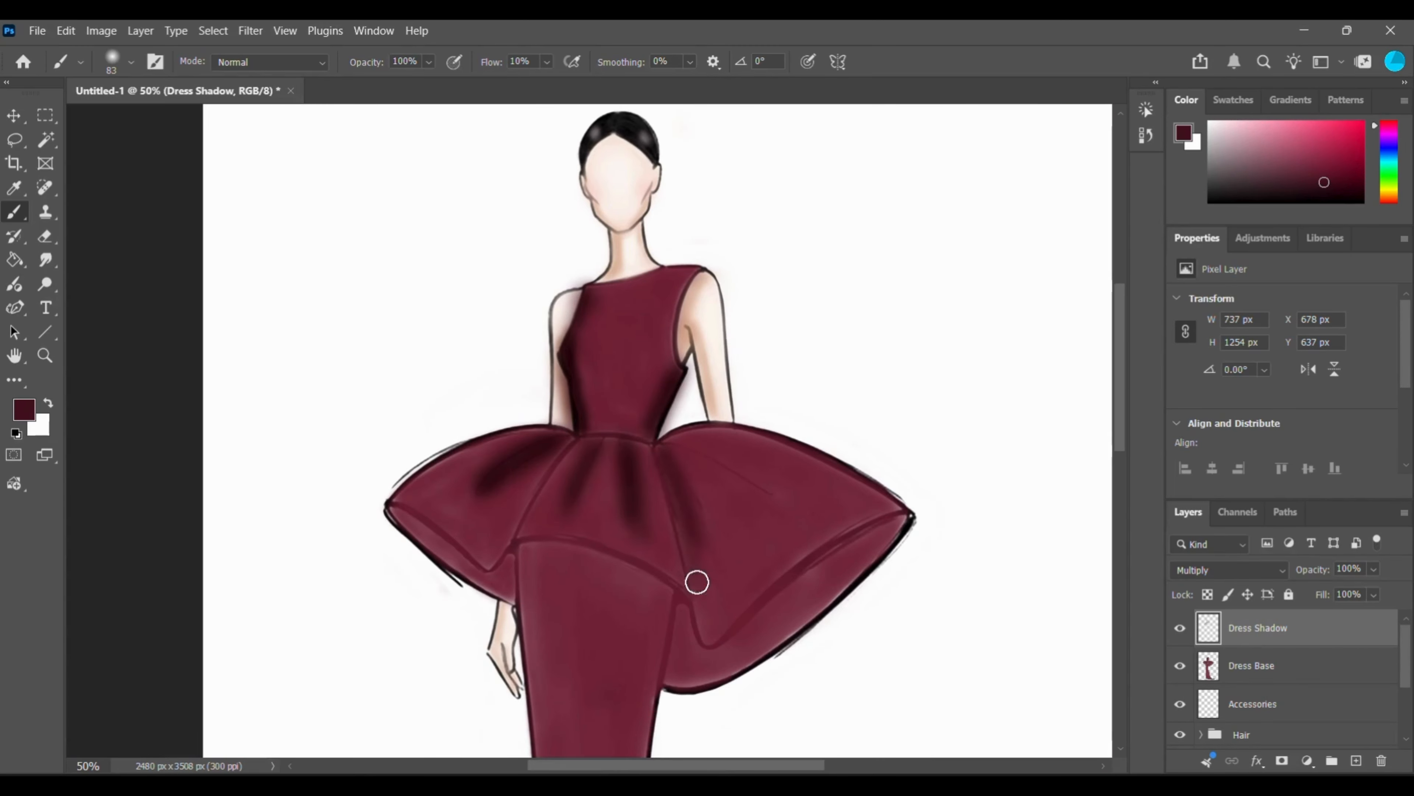
left_click_drag(818, 512, 669, 452)
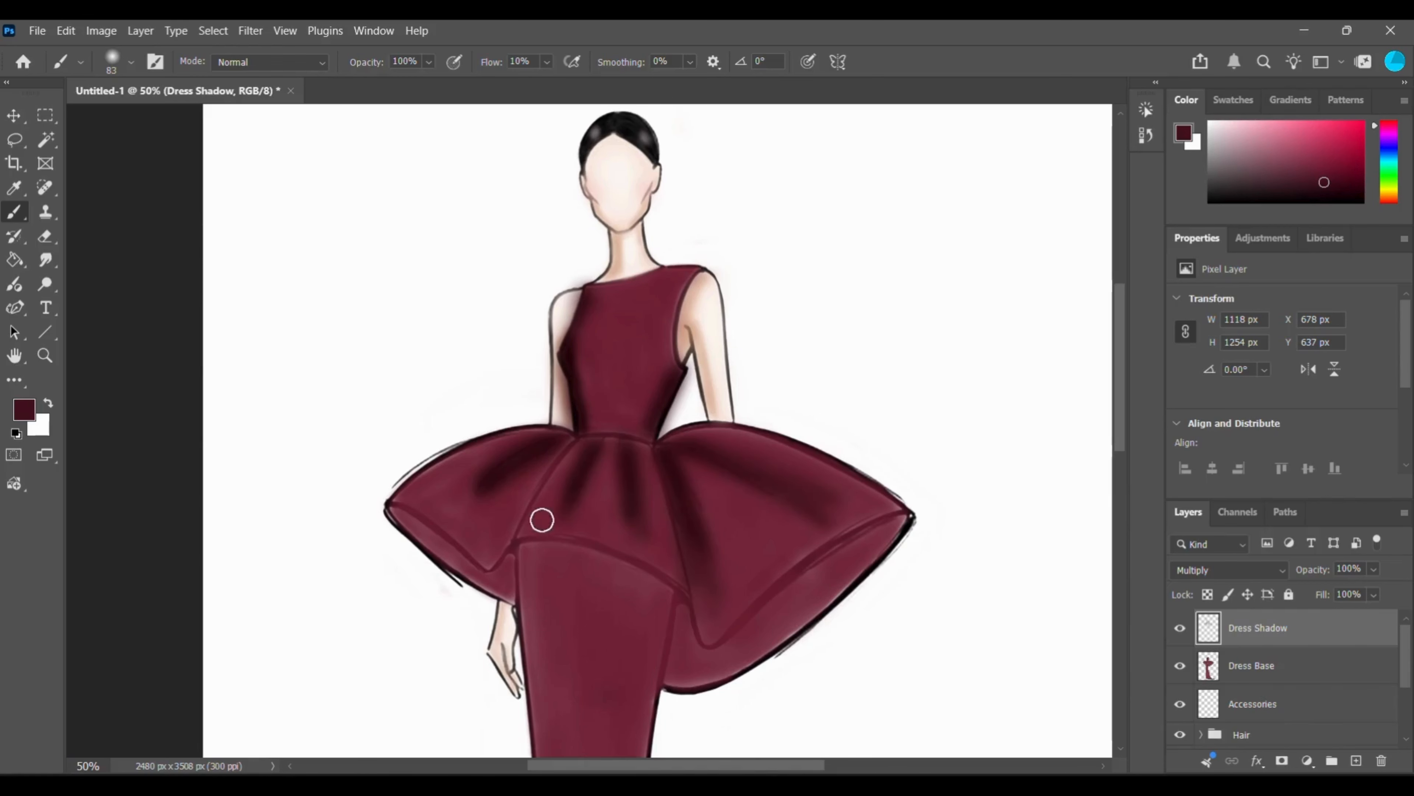
Set the brush to 161 px and soften and deepen the shadows on the peplum folds and both bodice sides.
right_click(495, 518)
left_click_drag(582, 472, 602, 473)
left_click_drag(468, 489, 584, 451)
left_click_drag(676, 464, 804, 491)
left_click_drag(663, 383, 650, 415)
left_click_drag(559, 276, 583, 400)
left_click_drag(676, 464, 709, 515)
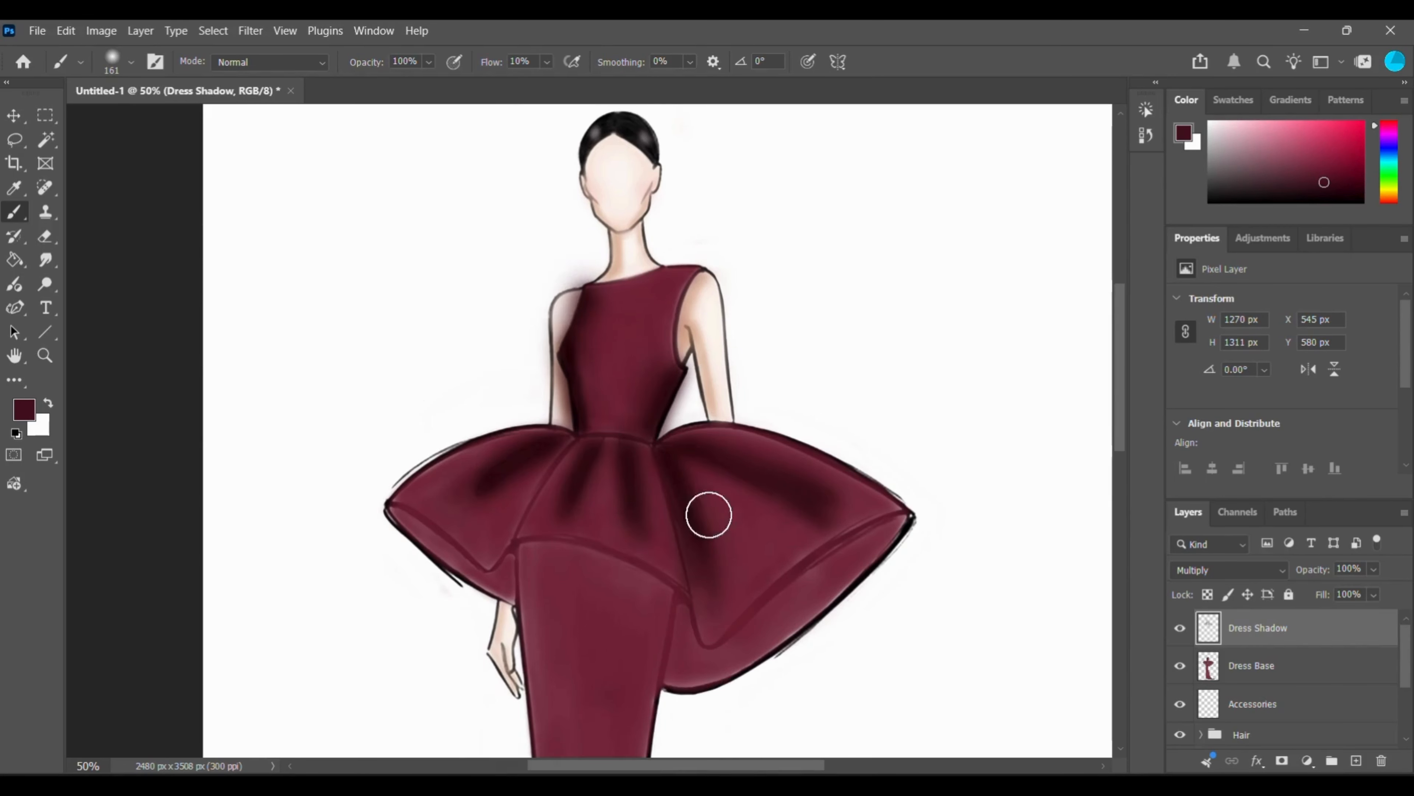
Shade the left and right tips and the underside of the peplum with the 161 px brush.
scroll(709, 515, "down", 4)
mouse_move(897, 408)
left_mouse_down()
mouse_move(878, 433)
mouse_move(893, 413)
left_mouse_up()
mouse_move(396, 391)
left_mouse_down()
mouse_move(430, 415)
mouse_move(430, 436)
left_mouse_up()
scroll(769, 547, "up", 5)
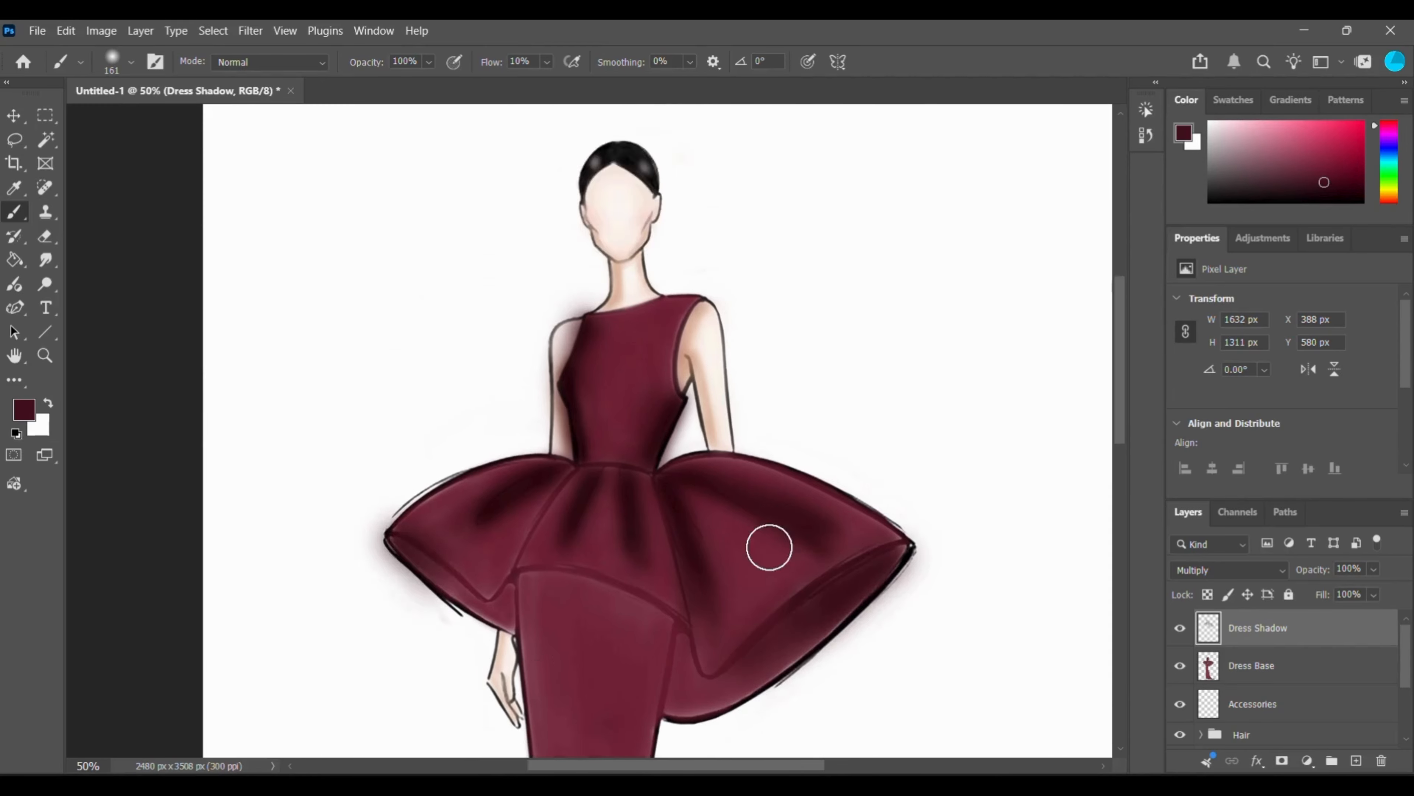
Reduce the brush to 70 px and darken the right peplum's underside and the skirt's right edge.
scroll(768, 547, "down", 10)
right_click(768, 547)
left_click_drag(874, 472, 846, 473)
mouse_move(748, 562)
left_mouse_down()
mouse_move(818, 659)
mouse_move(960, 667)
left_mouse_up()
scroll(830, 622, "up", 5)
left_click_drag(667, 225, 644, 482)
Shade the skirt from the knee along its right edge into the train, and set the brush to 100 px.
key("ctrl+minus")
key("ctrl+minus")
scroll(722, 544, "up", 2)
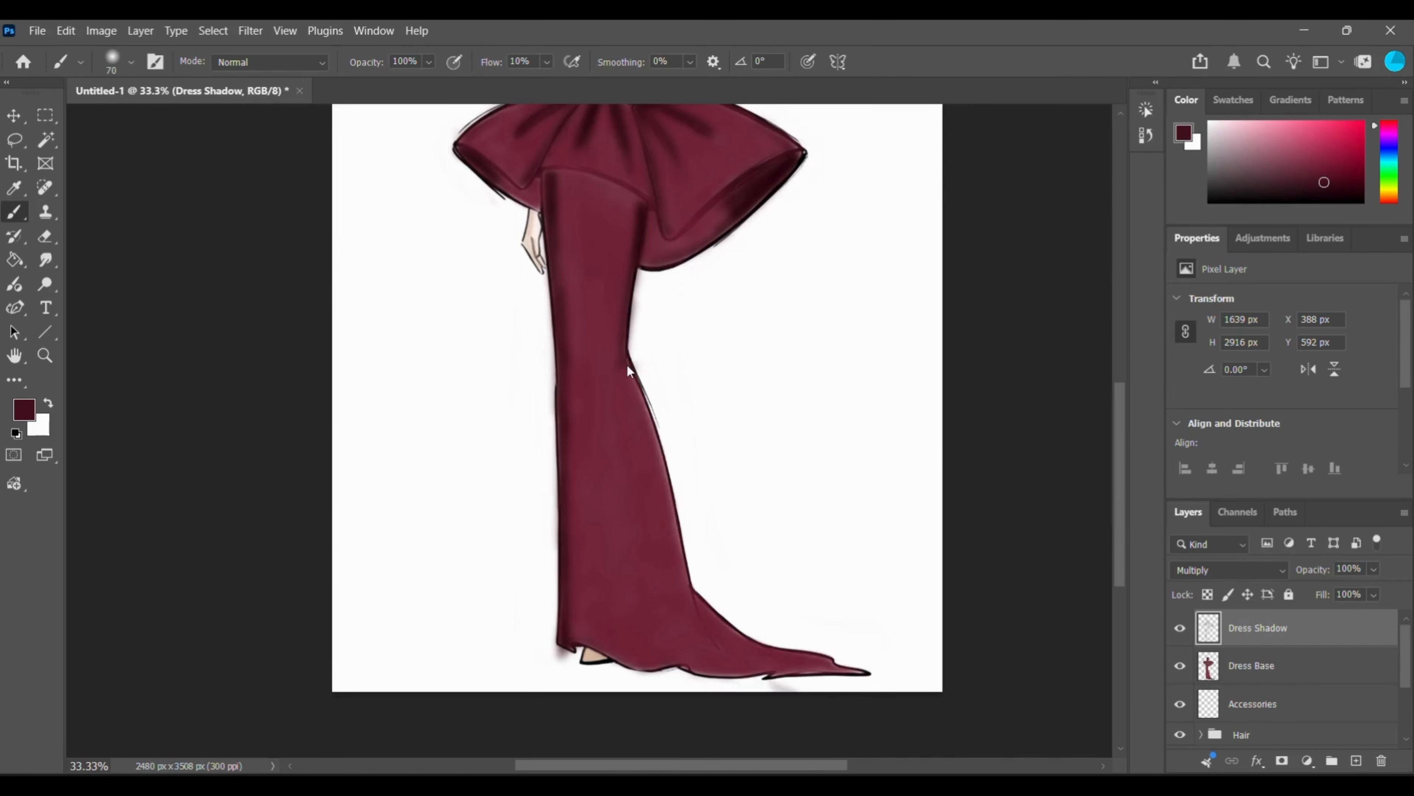
mouse_move(627, 364)
left_mouse_down()
mouse_move(686, 570)
mouse_move(731, 661)
mouse_move(827, 663)
left_mouse_up()
key("ctrl+minus")
key("bracketright")
key("bracketright")
key("bracketright")
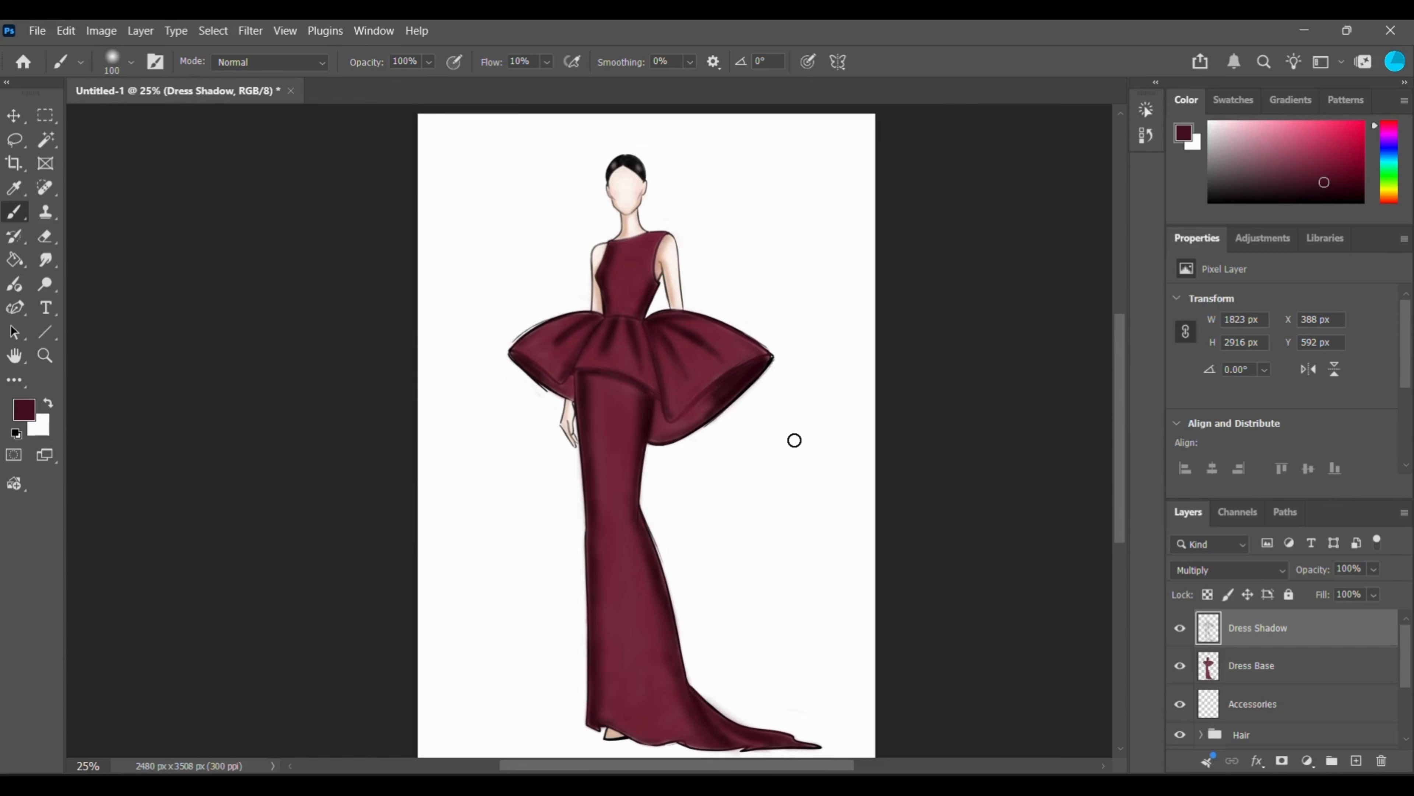
scroll(795, 440, "down", 1)
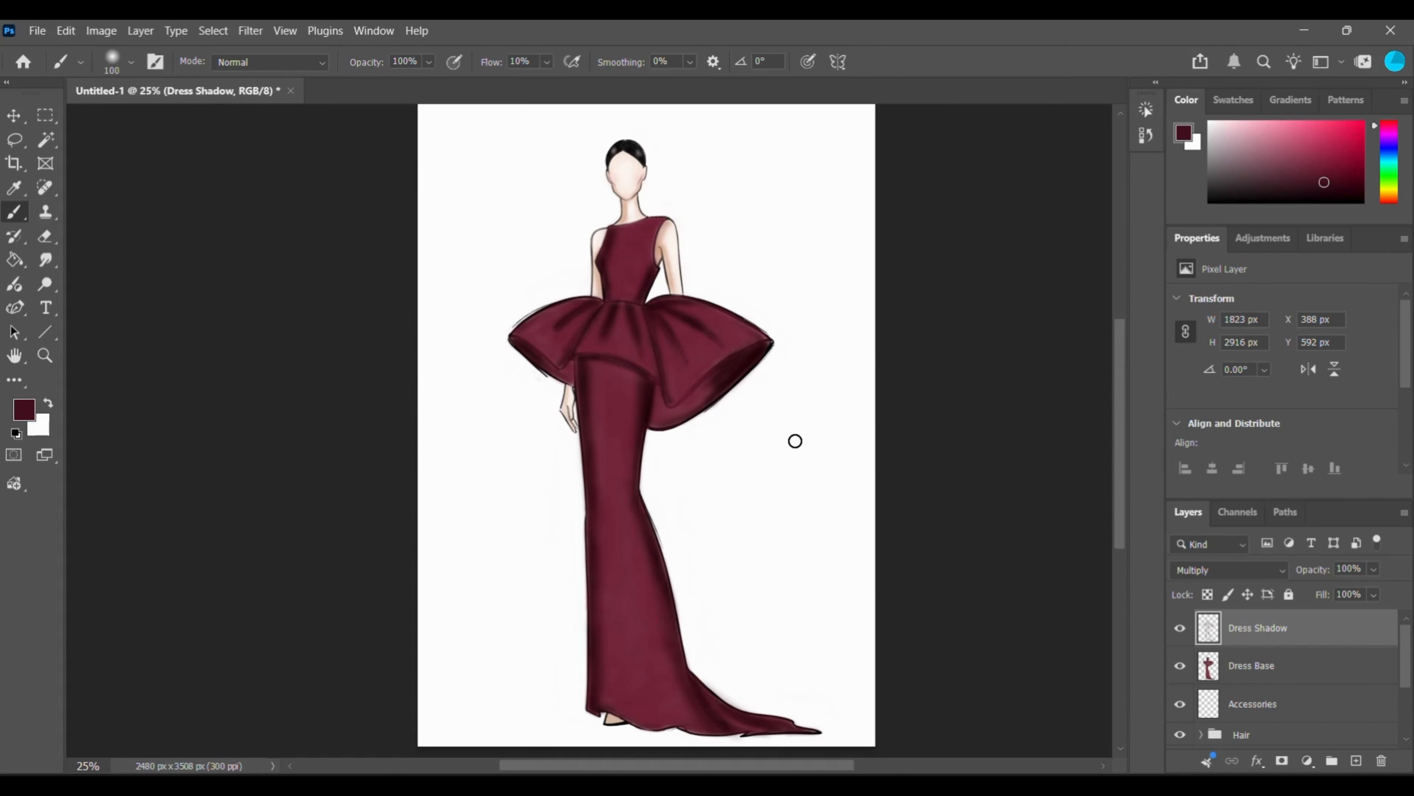
Add a layer named Dress Highlights above Dress Shadow.
left_click(1353, 761)
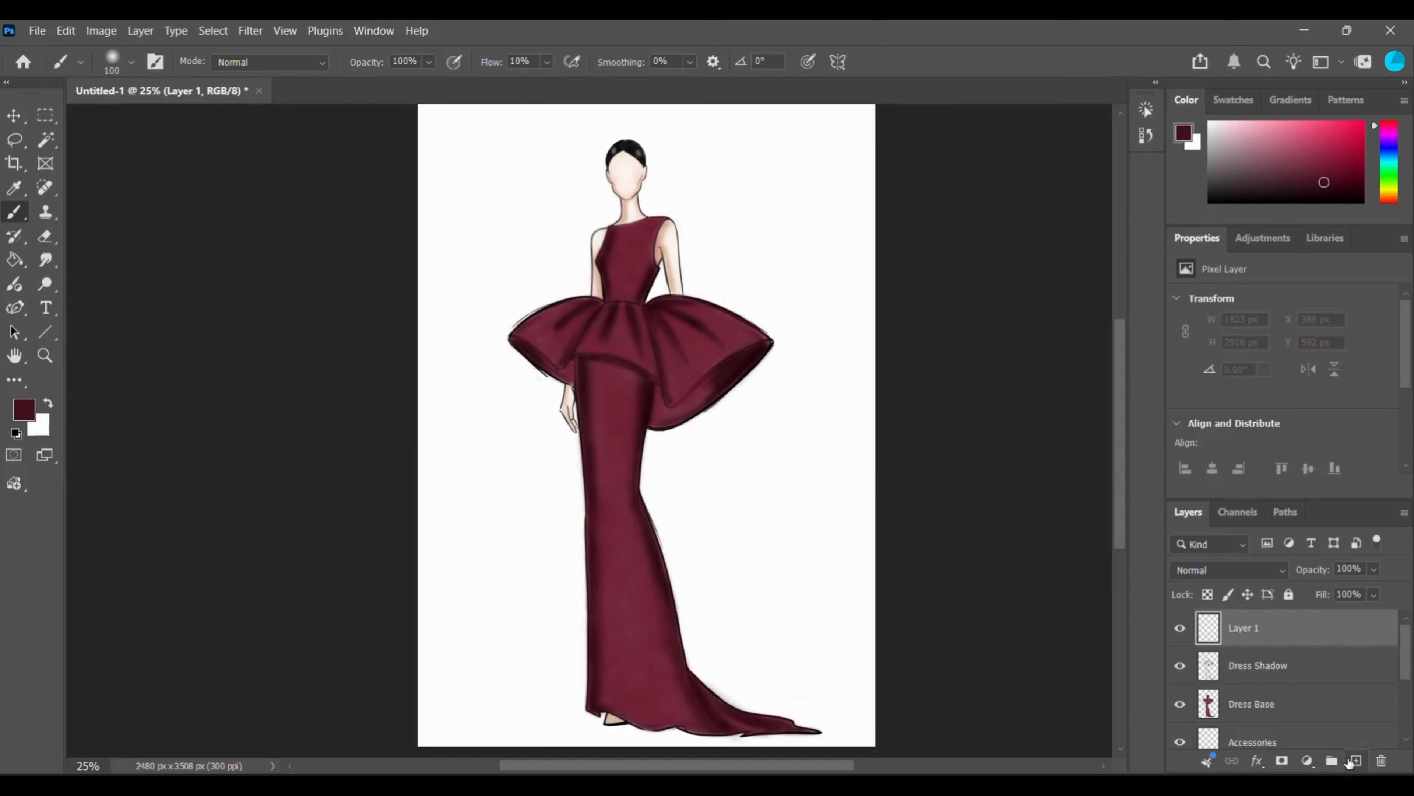
double_click(1233, 629)
key("BackSpace")
type("Dress Highlights")
key("Return")
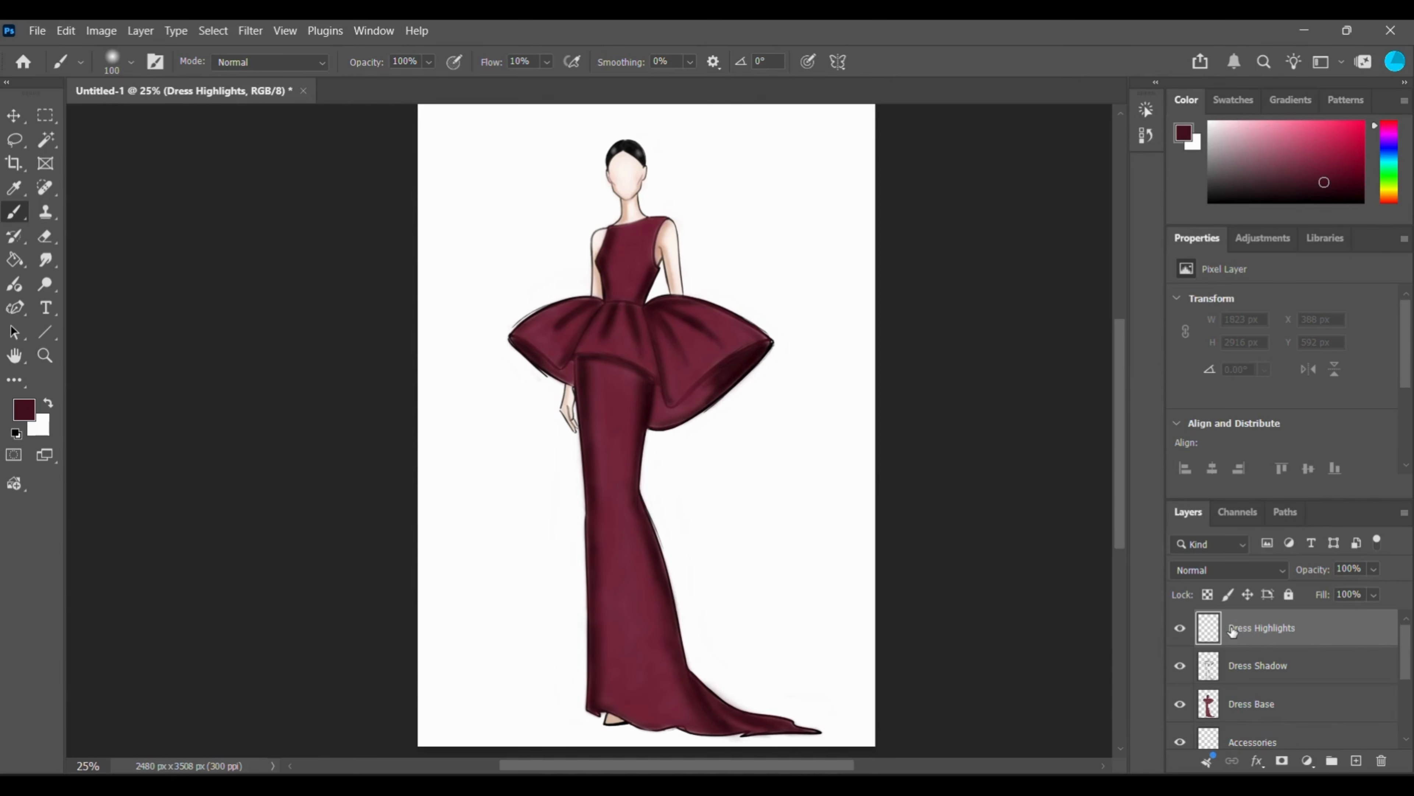
Set the Dress Highlights layer's blend mode to Screen and its opacity to 80%.
left_click(1277, 572)
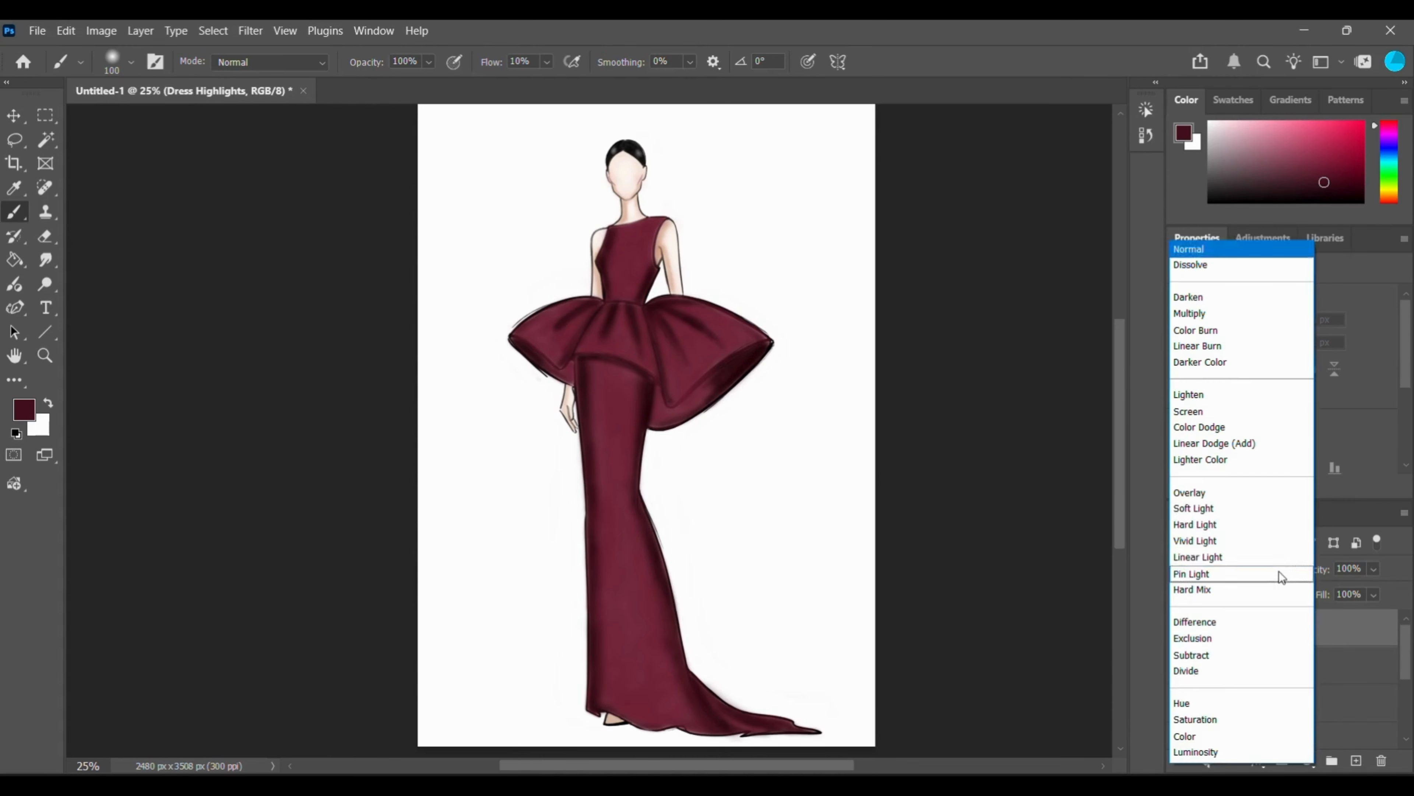
left_click(1204, 412)
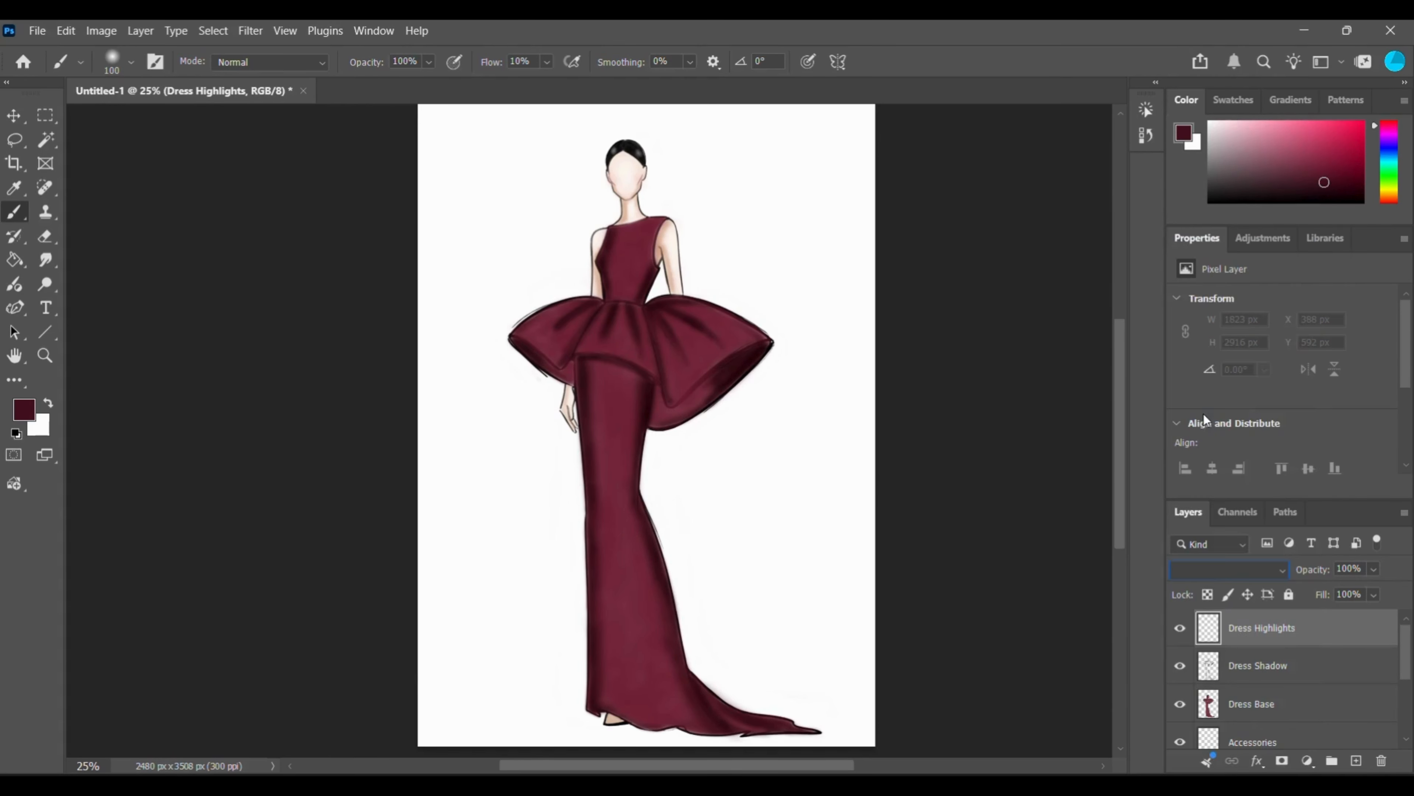
left_click(1371, 568)
left_click_drag(1394, 592, 1393, 593)
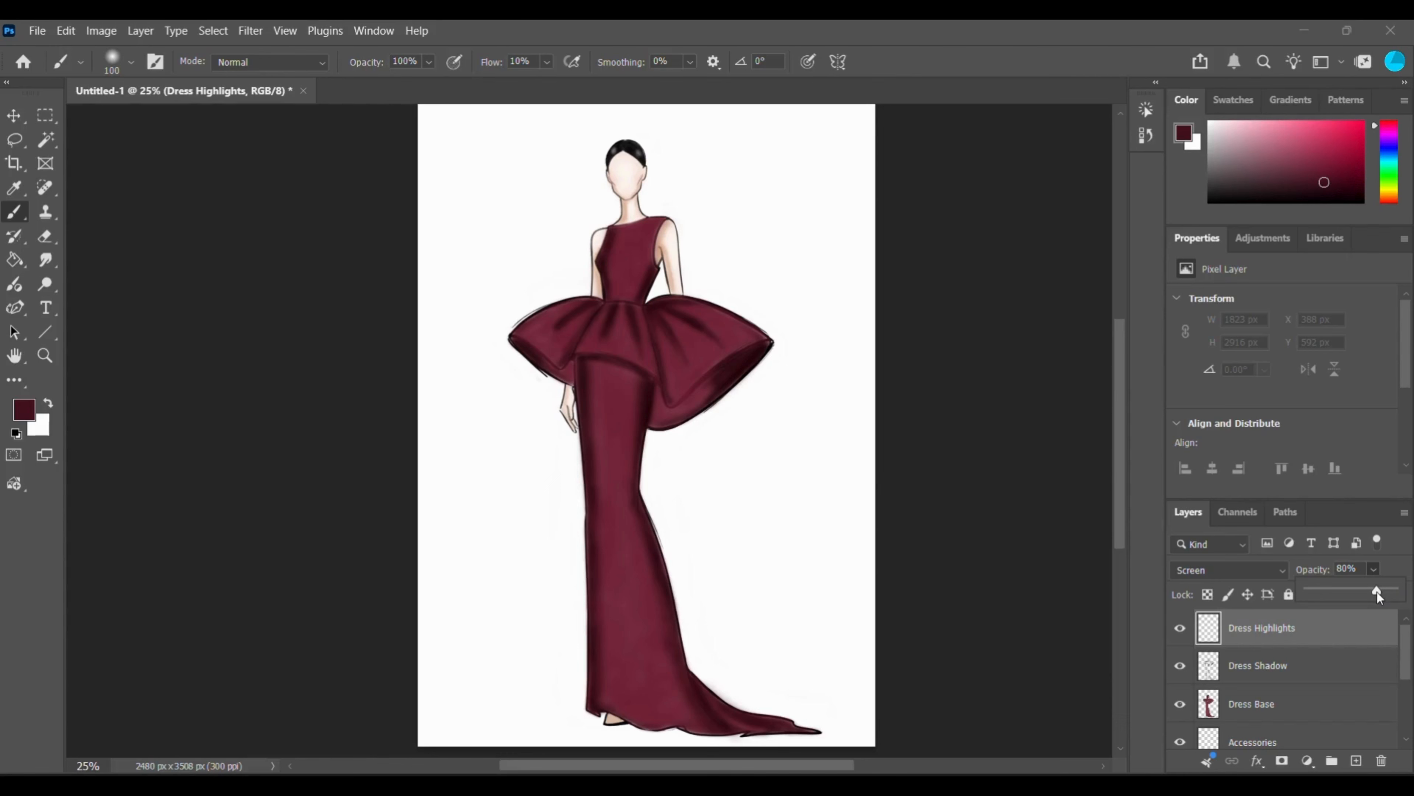
Group the Dress Highlights layer and move the Dress Shadow and Dress Base layers into the group.
left_click(1319, 645)
key("ctrl+g")
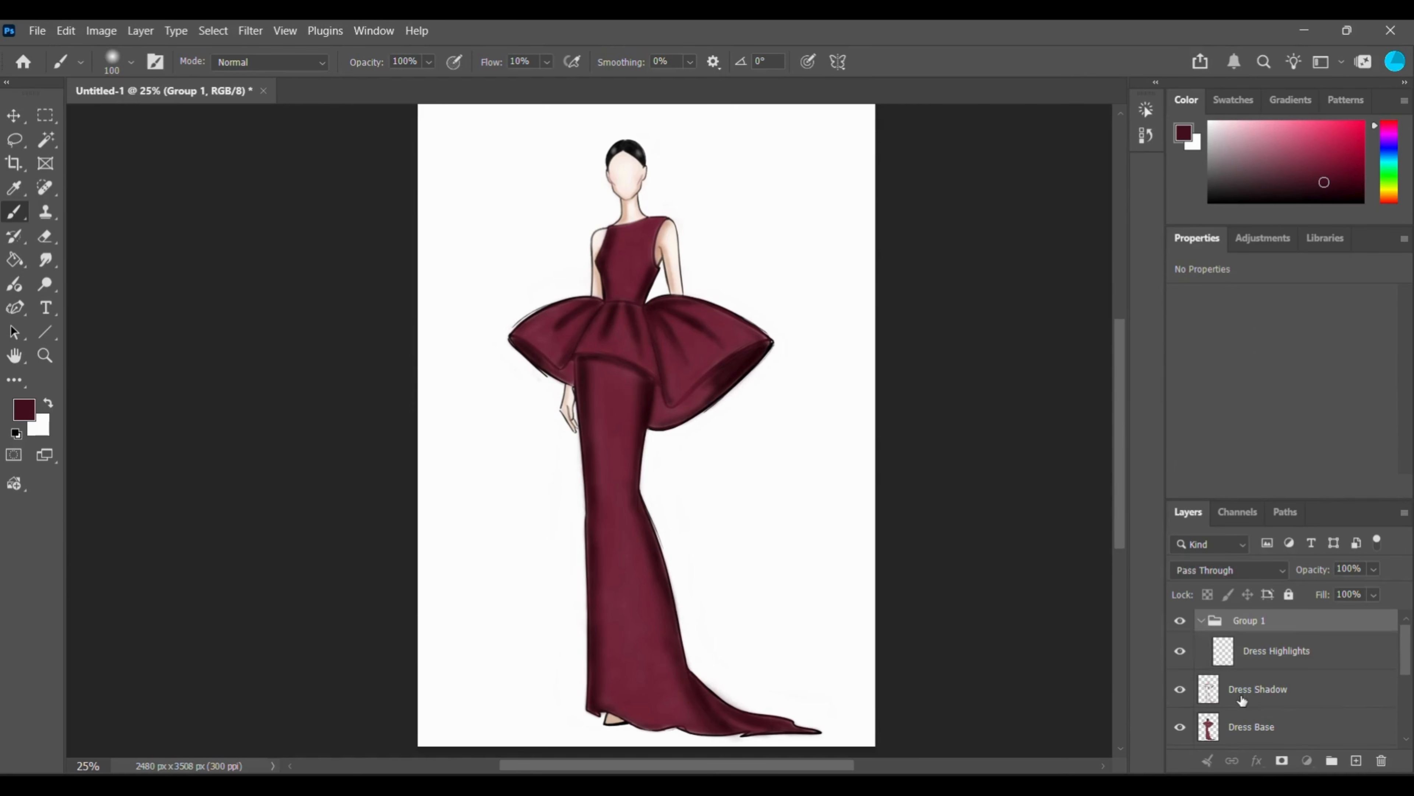
left_click(1265, 700)
left_click_drag(1268, 726, 1270, 707)
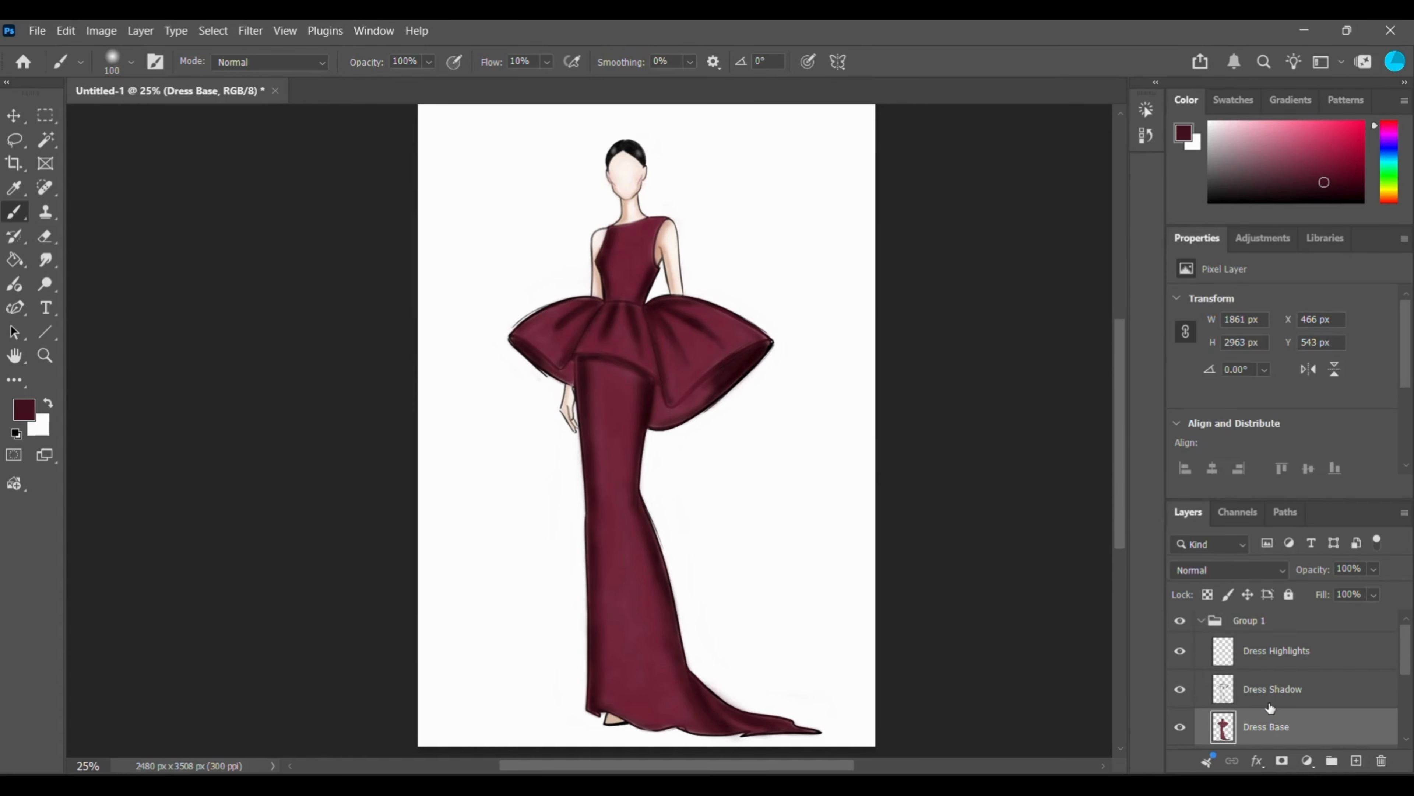
Collapse the new layer group and rename it Garments.
left_click(1202, 621)
double_click(1252, 626)
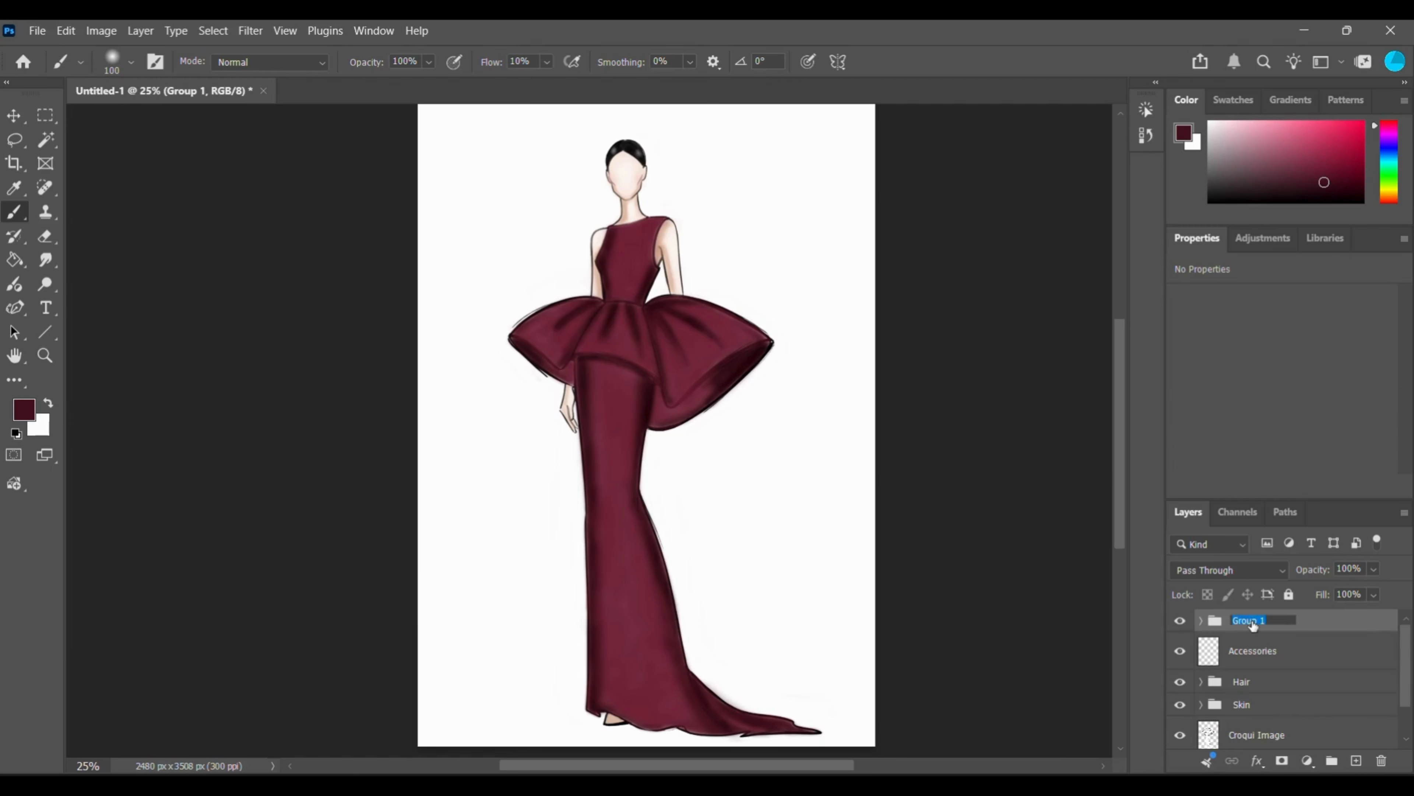
type("Garments")
key("Return")
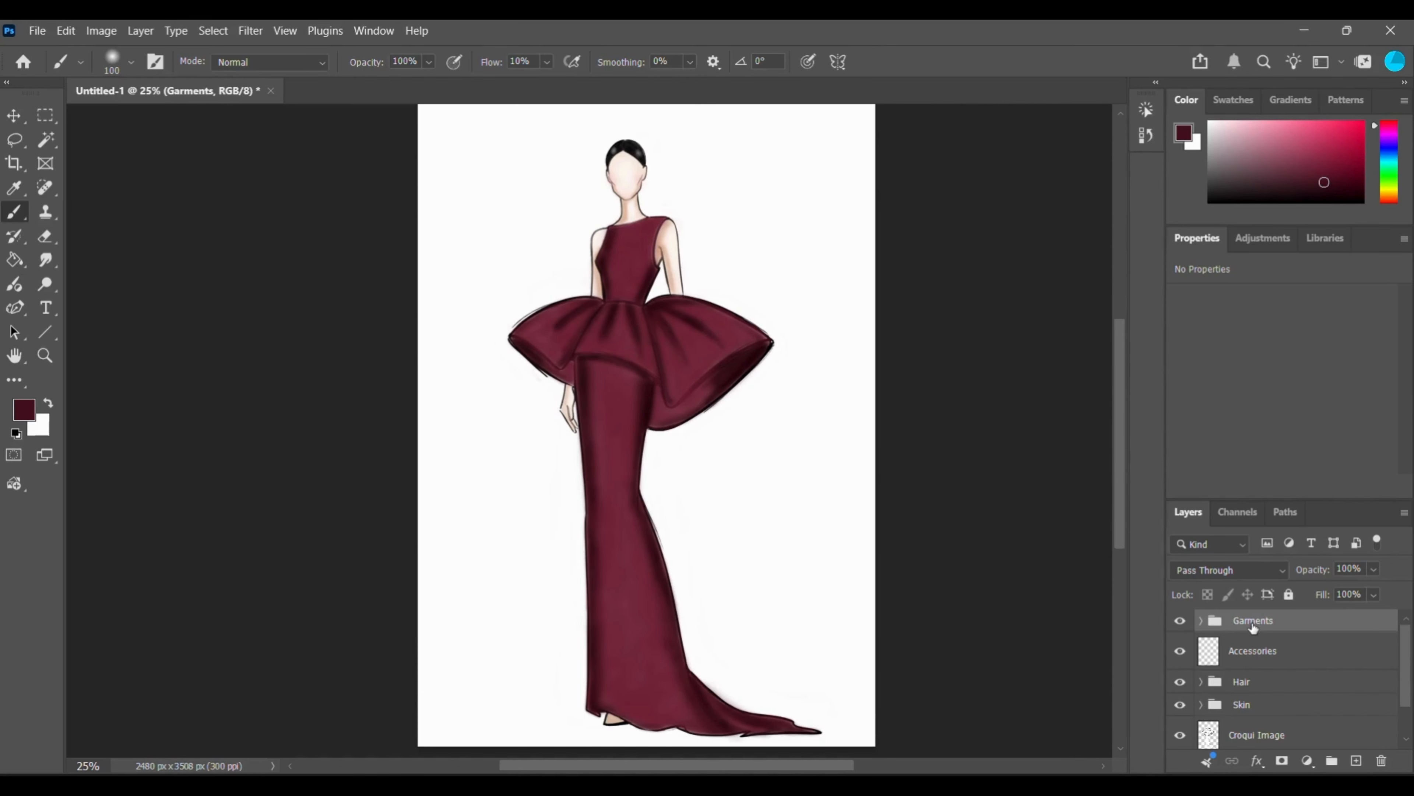
Expand the Garments group and select the Dress Highlights layer for painting.
scroll(1275, 646, "down", 1)
scroll(1292, 668, "up", 1)
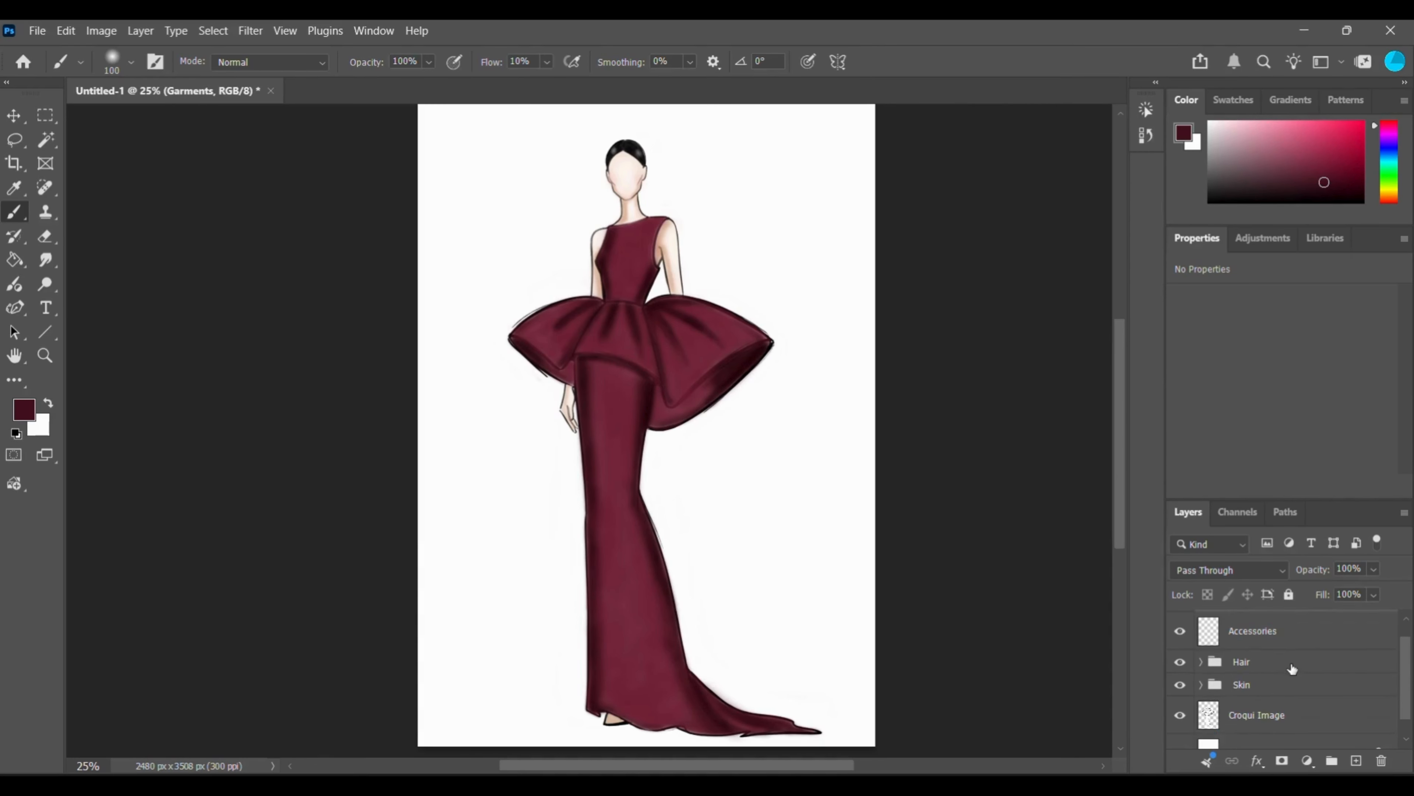
scroll(1289, 661, "up", 1)
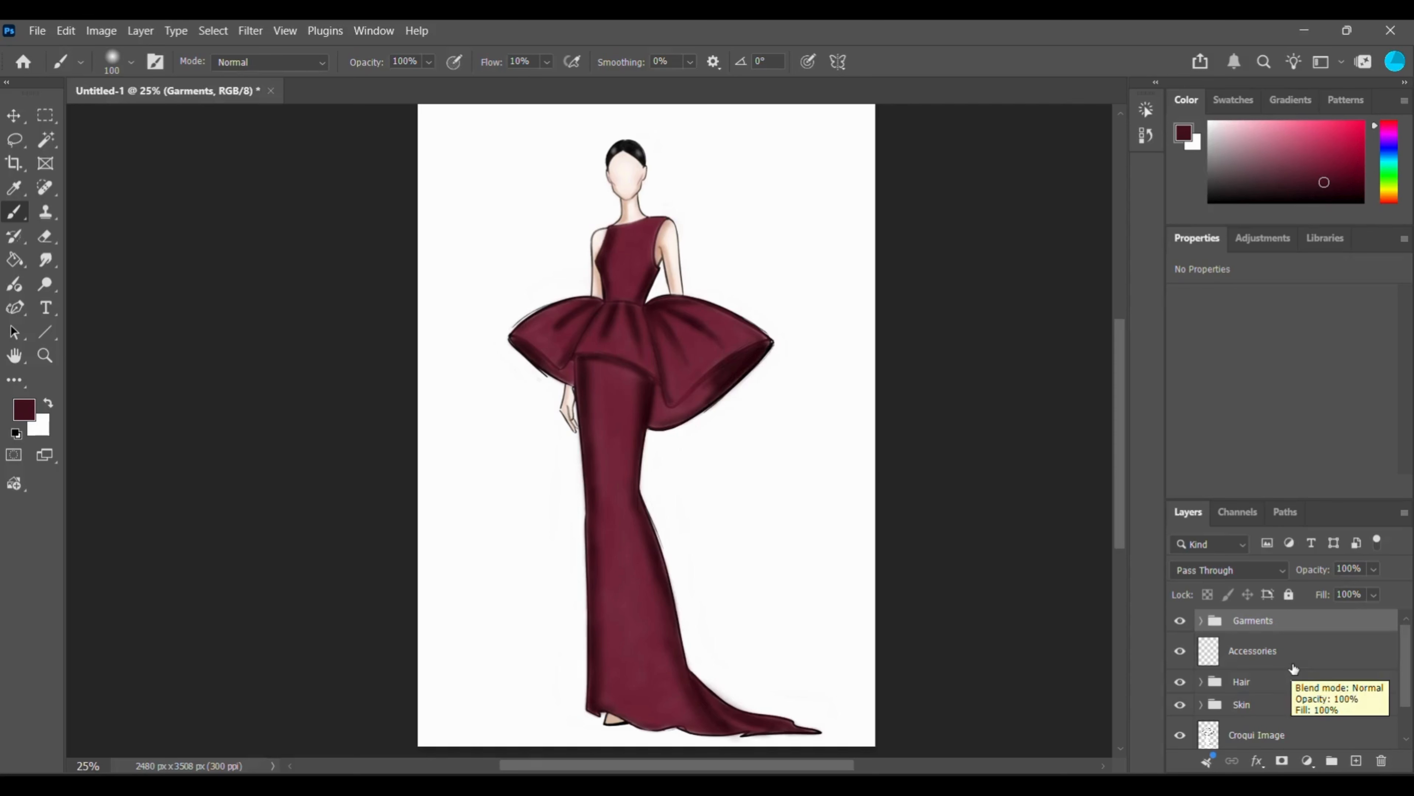
left_click(1200, 620)
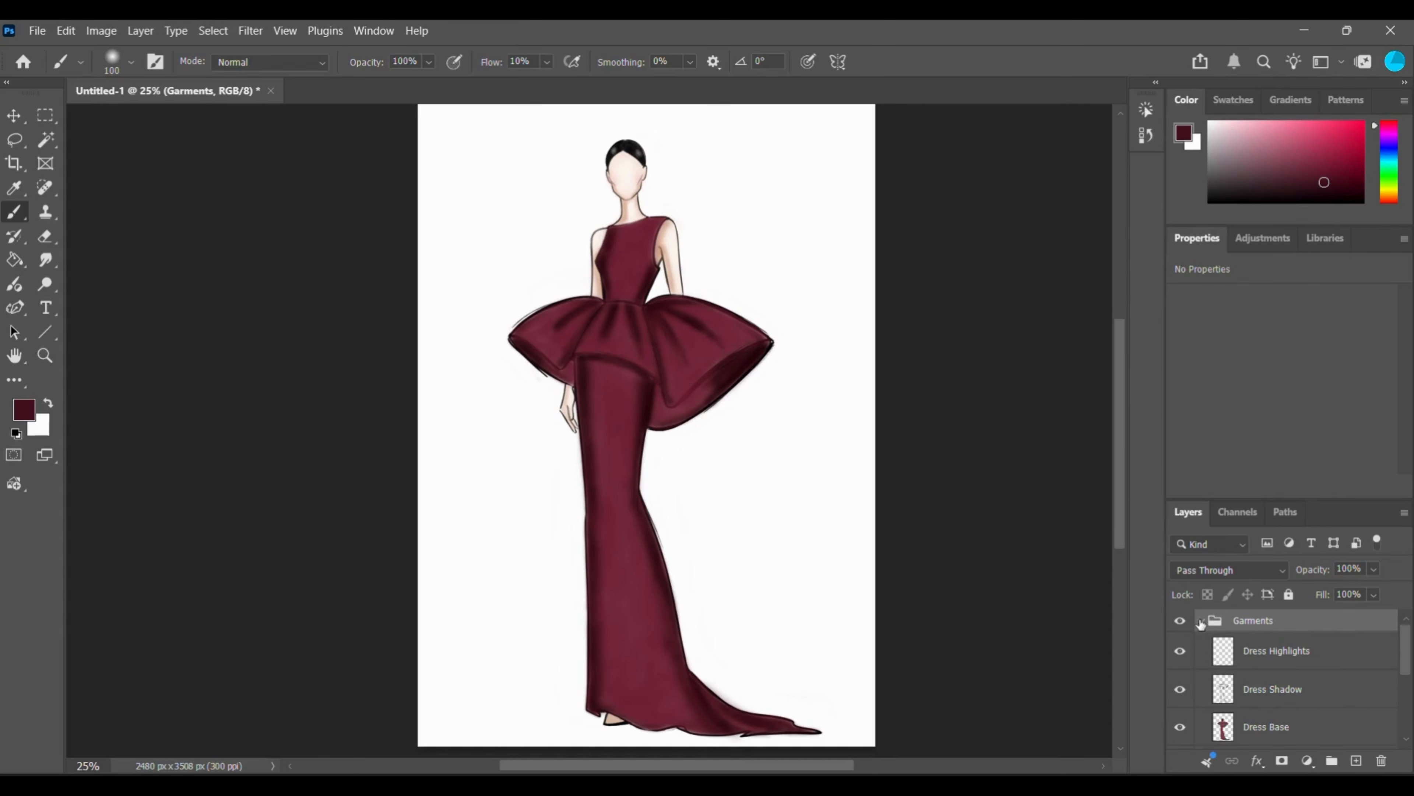
left_click(1273, 666)
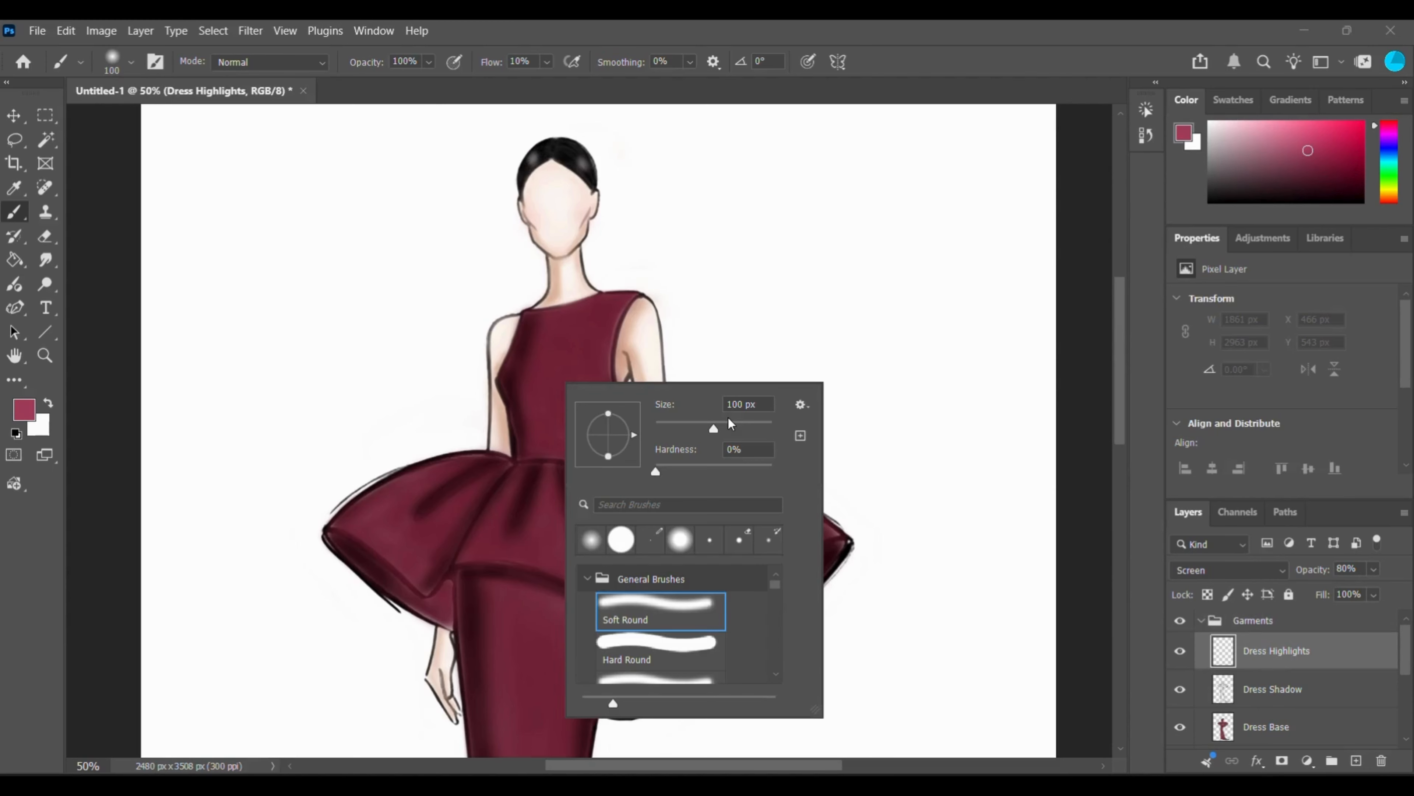
Enlarge the brush to 401 px and paint a lighter maroon highlight down the centre of the bodice.
left_click(728, 423)
left_click(552, 361)
mouse_move(552, 361)
left_mouse_down()
mouse_move(563, 400)
mouse_move(537, 370)
mouse_move(559, 376)
mouse_move(561, 420)
mouse_move(591, 392)
mouse_move(557, 440)
left_mouse_up()
Paint the lighter maroon highlight down the front of the skirt and out along the train.
scroll(568, 341, "down", 2)
scroll(568, 342, "down", 2)
left_click_drag(529, 334, 528, 404)
scroll(534, 446, "down", 5)
mouse_move(568, 502)
left_mouse_down()
mouse_move(761, 685)
mouse_move(790, 696)
left_mouse_up()
Paint light maroon highlights between the folds of the left, centre and right peplum panels, undoing one stroke on the right panel.
scroll(579, 605, "up", 7)
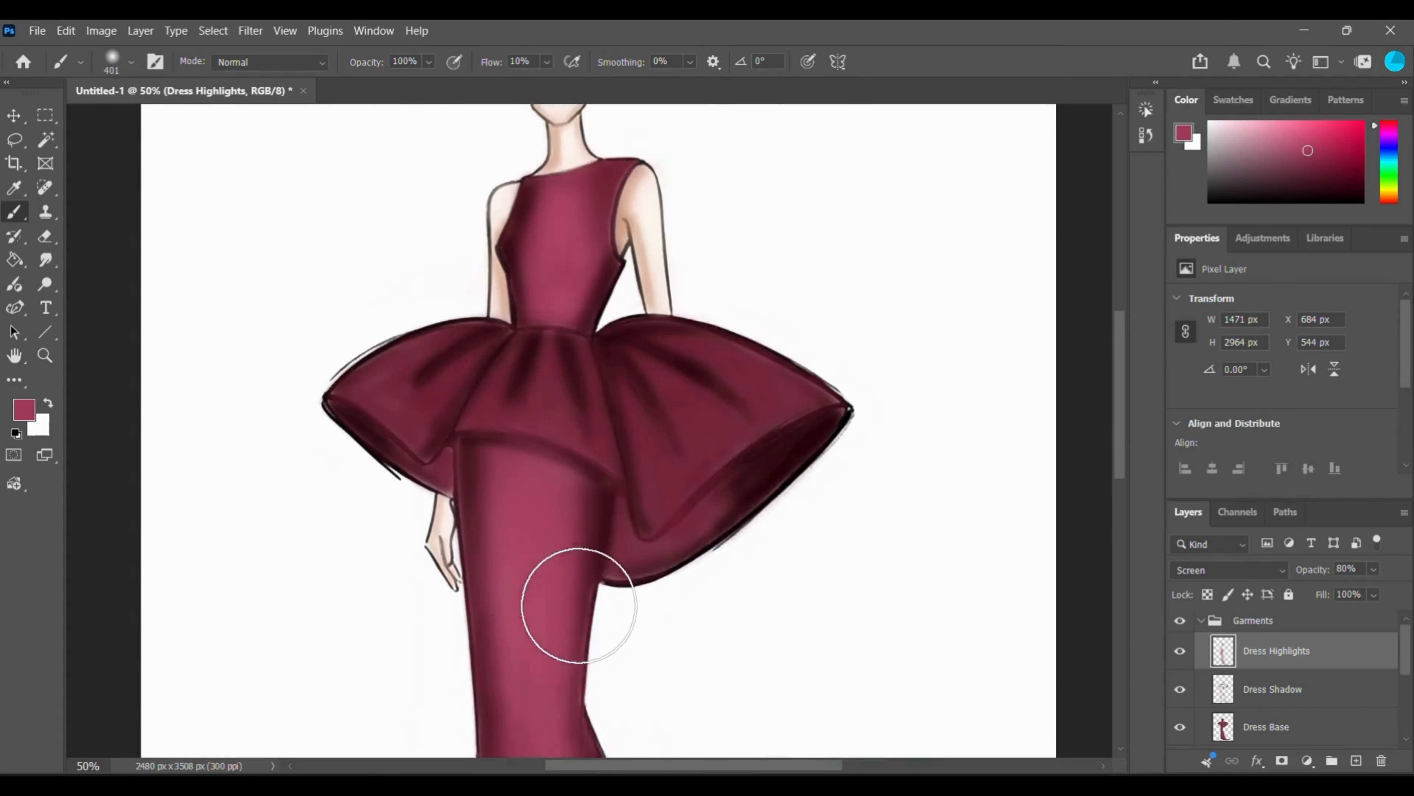
scroll(579, 605, "up", 3)
mouse_move(356, 502)
left_mouse_down()
mouse_move(442, 455)
mouse_move(547, 543)
left_mouse_up()
mouse_move(648, 477)
left_mouse_down()
mouse_move(729, 532)
mouse_move(718, 568)
left_mouse_up()
key("ctrl+z")
left_click_drag(694, 460, 782, 507)
left_click_drag(543, 474, 535, 557)
left_click_drag(579, 474, 589, 535)
left_click_drag(468, 490, 429, 549)
Erase stray highlight colour along the outer edges and folds of the peplum on the Dress Highlights layer with a 36 px eraser.
key("ctrl+minus")
key("ctrl+minus")
key("ctrl+plus")
key("ctrl+plus")
key("e")
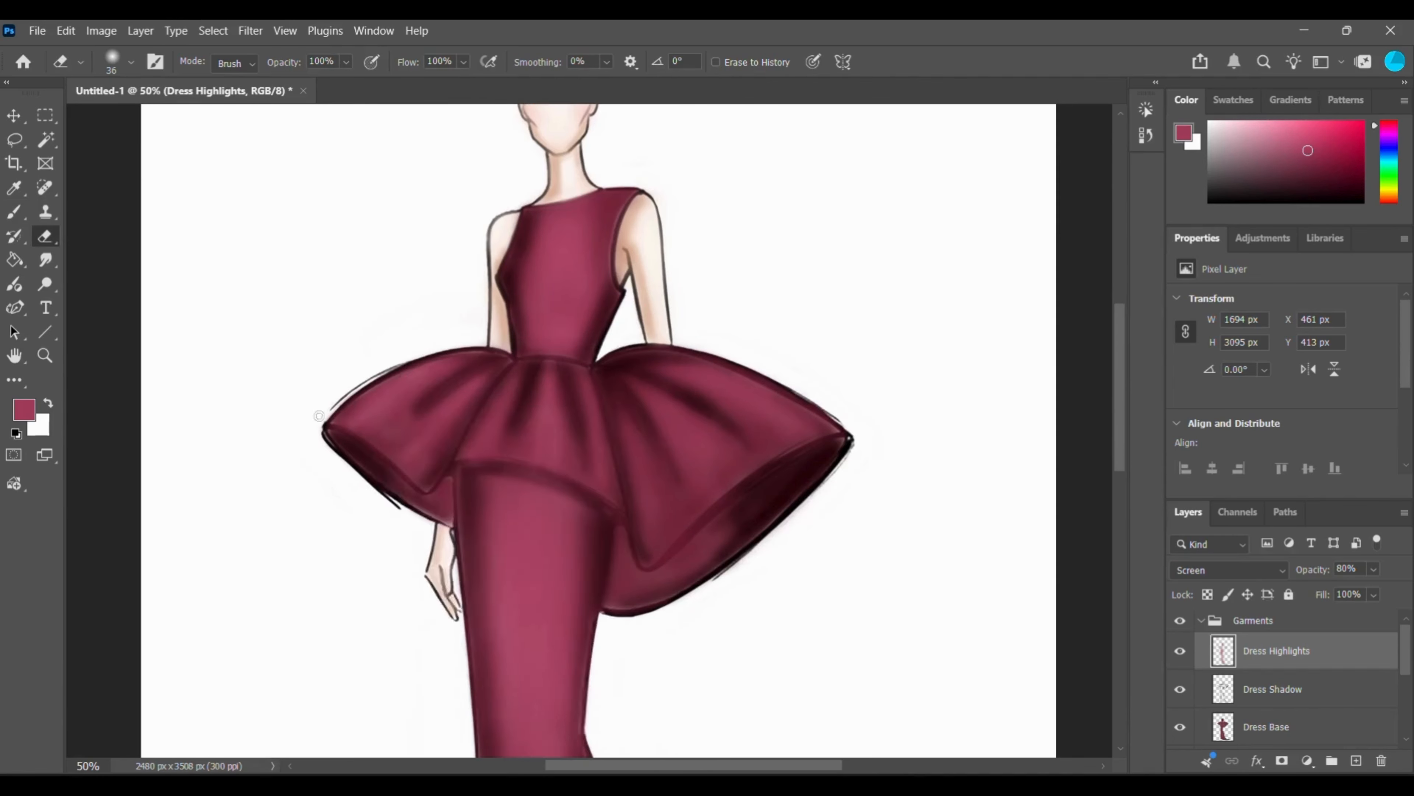
left_click_drag(368, 410, 453, 359)
mouse_move(453, 359)
left_mouse_down()
mouse_move(483, 436)
mouse_move(584, 468)
left_mouse_up()
left_click_drag(662, 384, 796, 440)
Paint soft maroon highlights across the upper folds of the peplum with a 136 px brush at 10% flow.
key("ctrl+minus")
key("ctrl+minus")
key("ctrl+minus")
key("ctrl+plus")
key("ctrl+plus")
key("ctrl+plus")
key("ctrl+plus")
key("b")
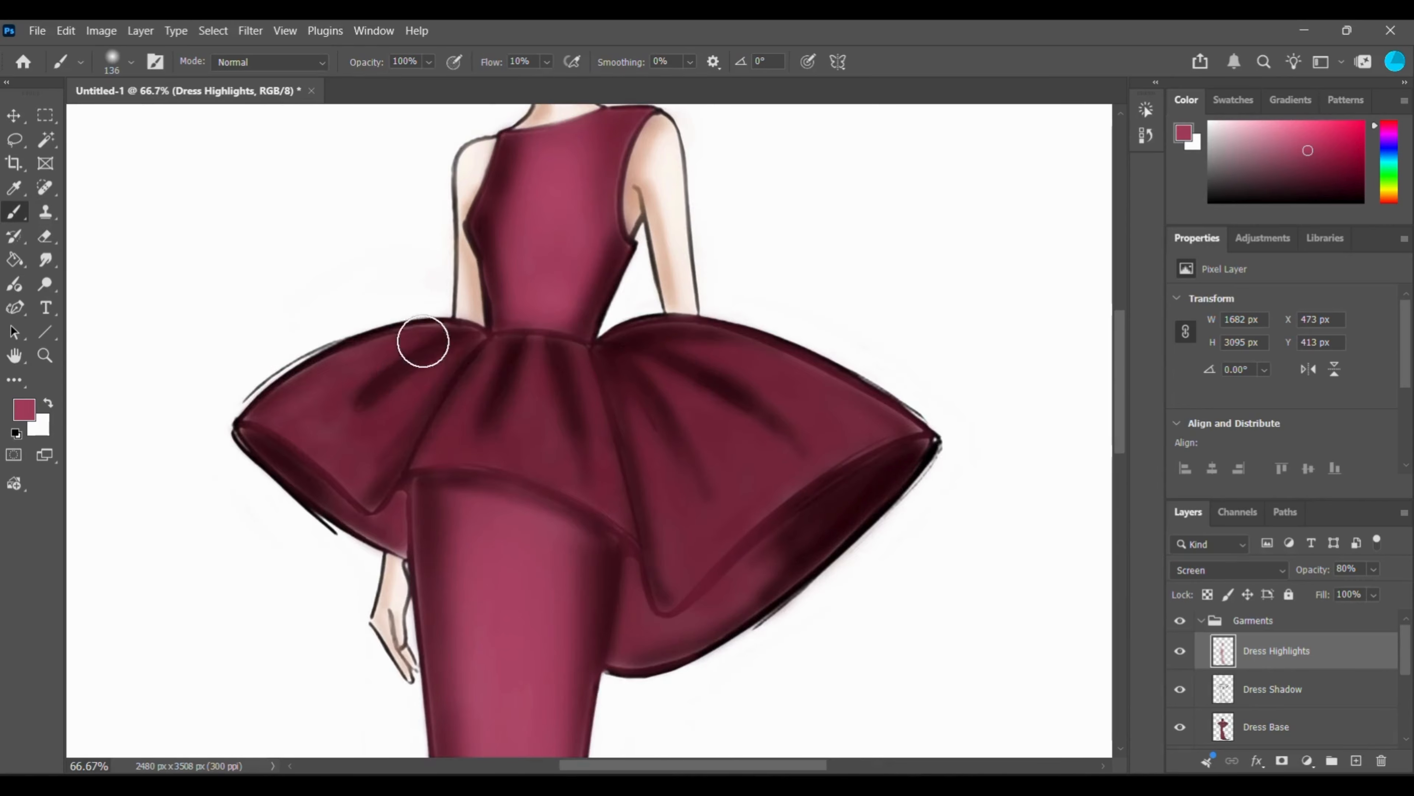
mouse_move(423, 341)
left_mouse_down()
mouse_move(678, 379)
mouse_move(537, 370)
mouse_move(805, 394)
left_mouse_up()
key("ctrl+minus")
key("ctrl+minus")
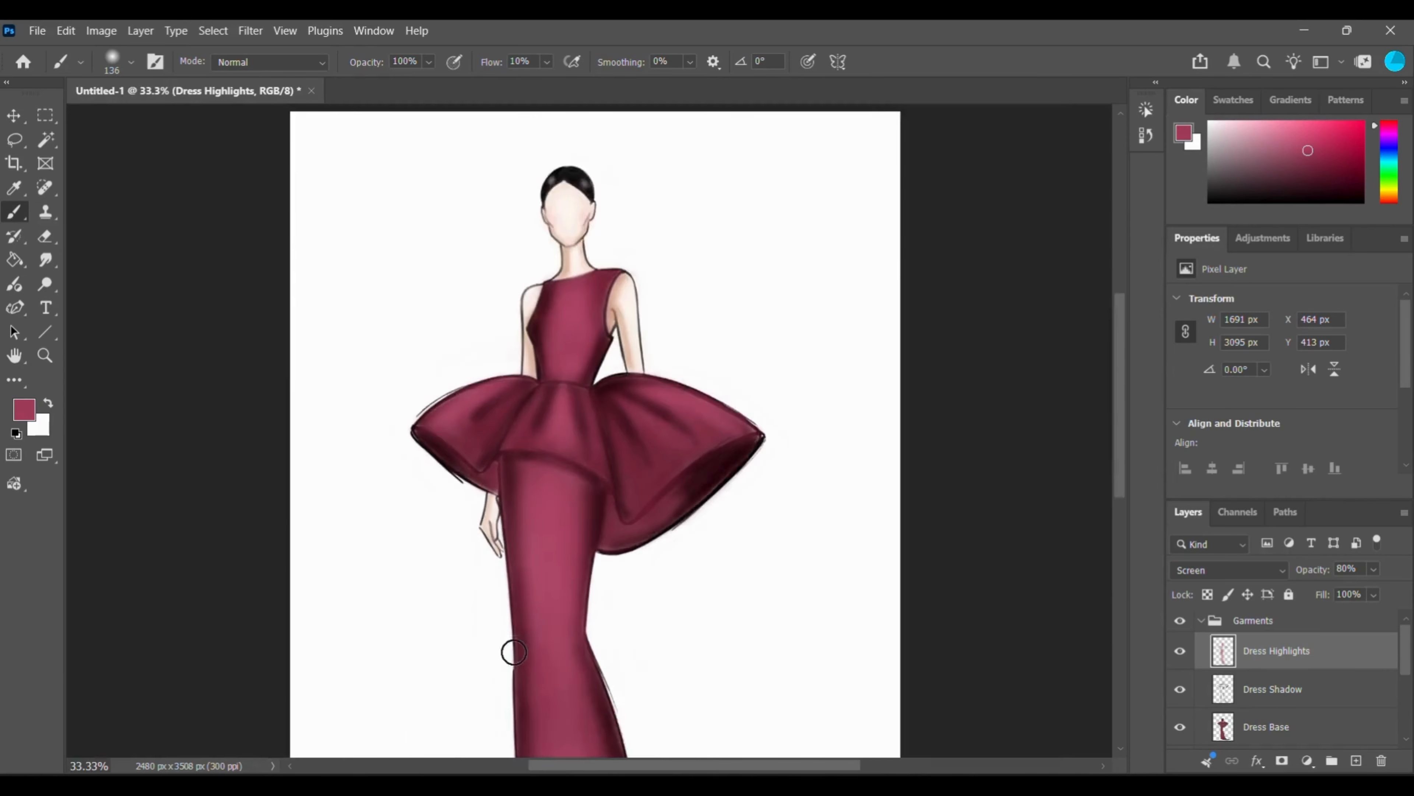
key("ctrl+minus")
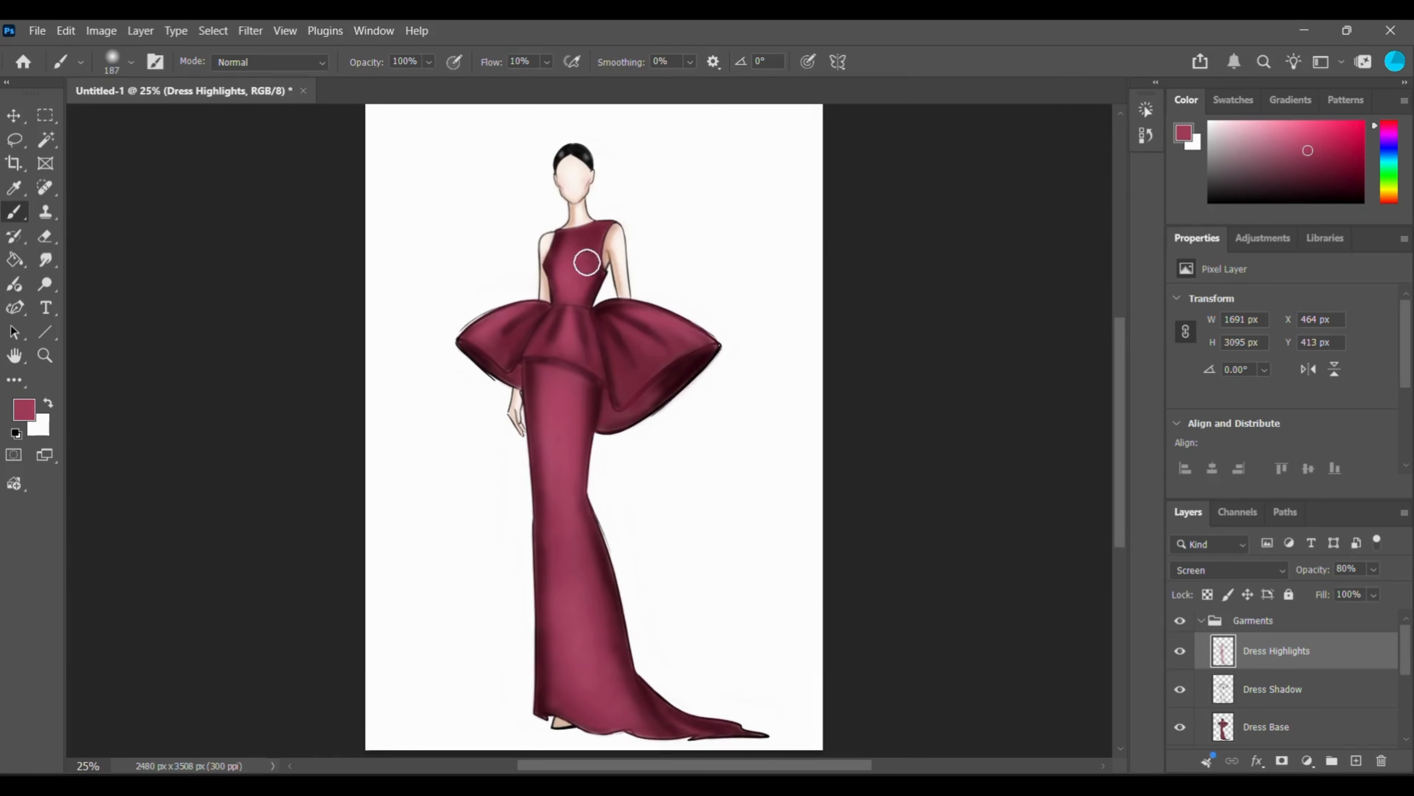
Erase excess highlight along the bodice's side edges and over the dark fold lines of the peplum.
key("ctrl+plus")
key("ctrl+plus")
scroll(587, 263, "up", 3)
key("e")
left_click_drag(519, 264, 508, 372)
left_click_drag(613, 323, 593, 380)
mouse_move(497, 391)
left_mouse_down()
mouse_move(418, 437)
mouse_move(515, 455)
left_mouse_up()
mouse_move(655, 388)
left_mouse_down()
mouse_move(776, 420)
mouse_move(742, 470)
left_mouse_up()
left_click_drag(540, 393, 522, 460)
left_click(15, 213)
key("ctrl+minus")
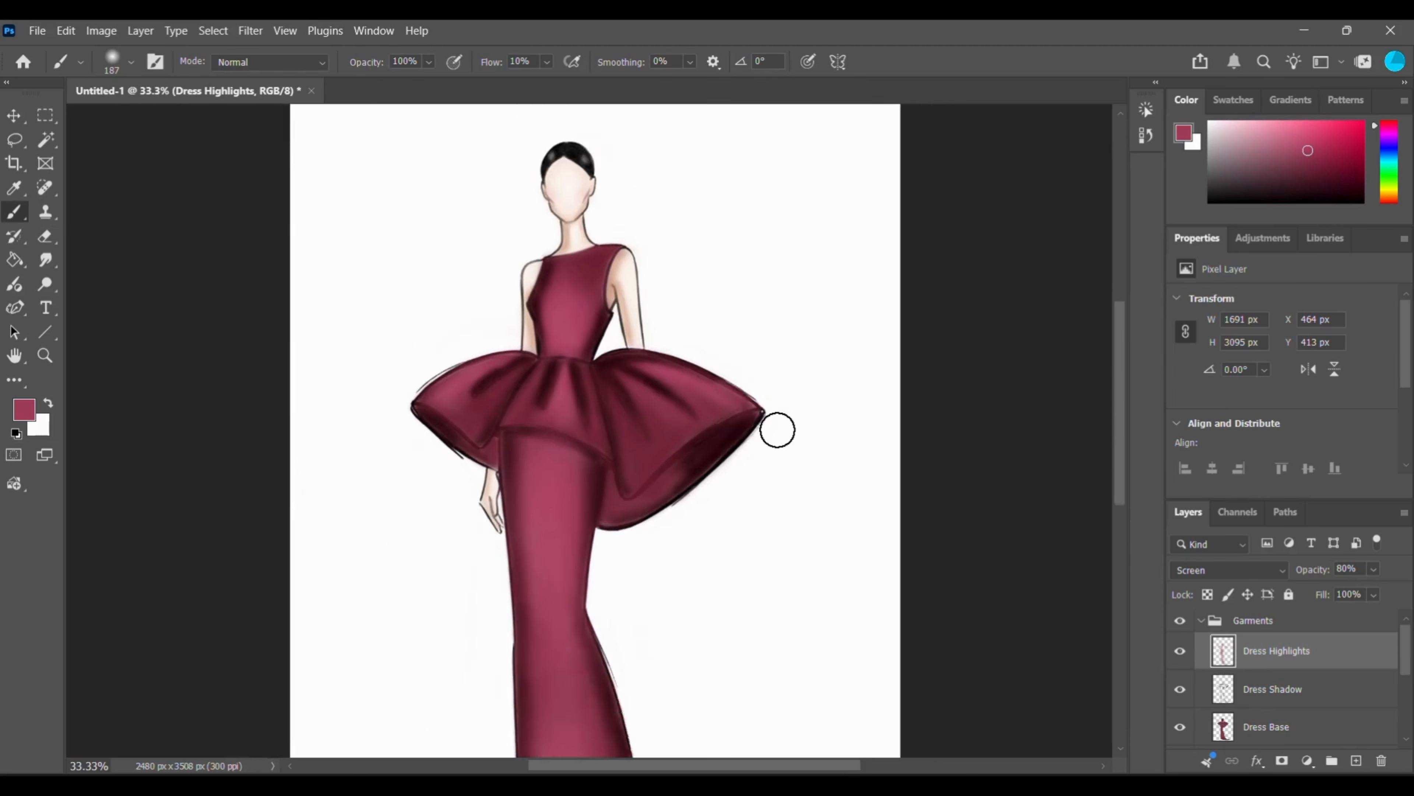
key("ctrl+minus")
Lower the opacity of the Dress Highlights layer slightly and collapse the Garments group.
left_click(1374, 569)
left_click_drag(1386, 589, 1375, 590)
left_click(1201, 620)
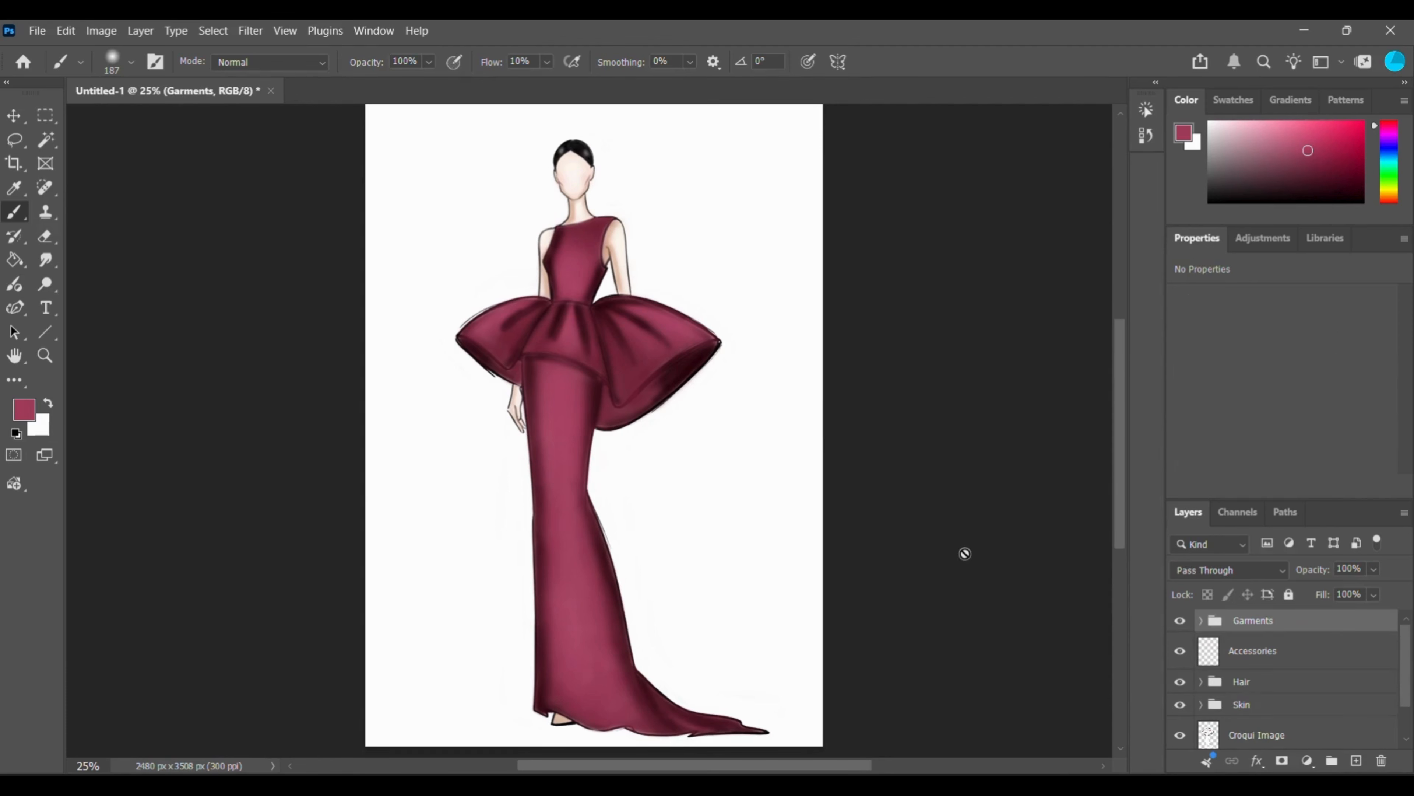
left_click(1374, 569)
left_click_drag(1374, 590, 1382, 591)
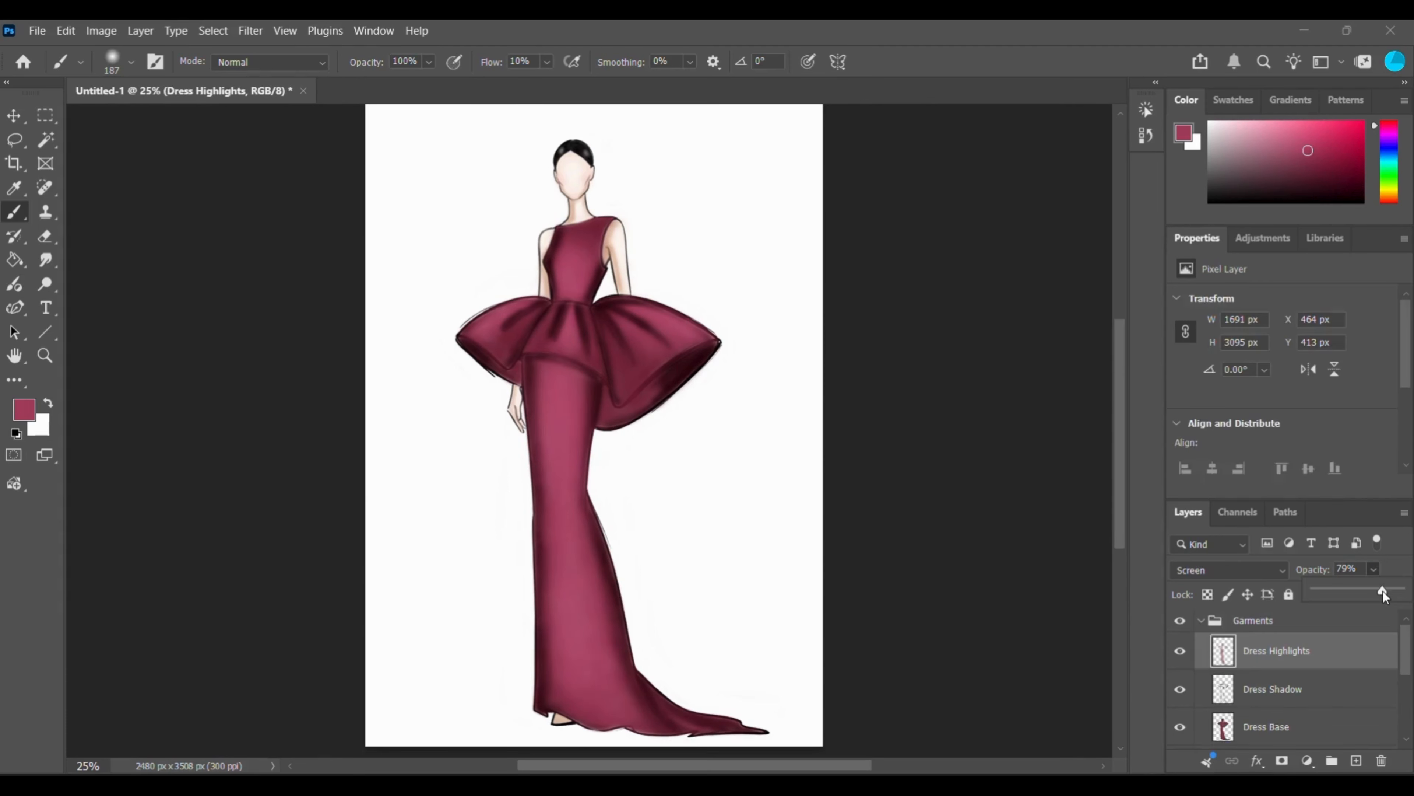
left_click(1201, 620)
left_click(1201, 621)
left_click(1201, 621)
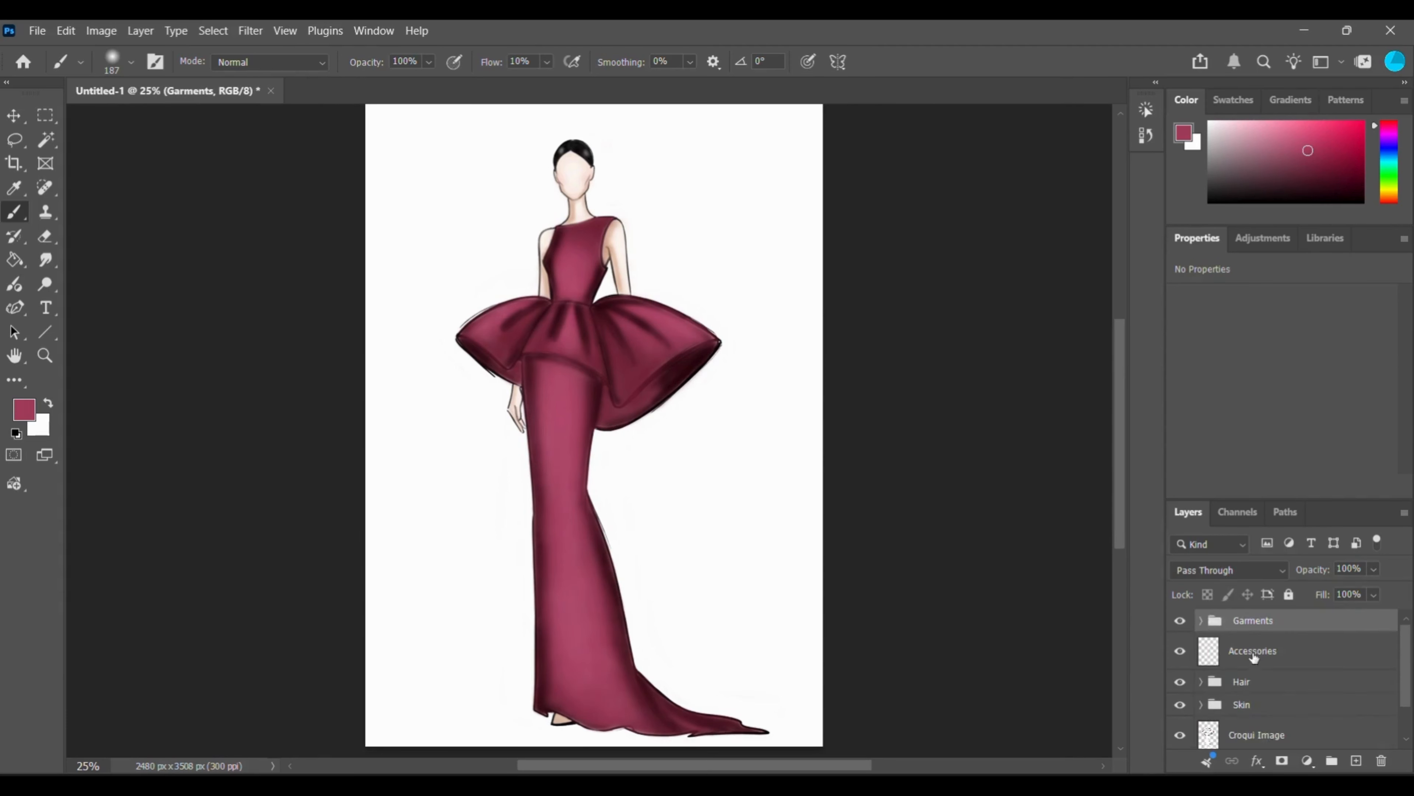
Examine the shading and highlights of the gown up close and across the whole figure.
key("ctrl+plus")
key("ctrl+plus")
key("ctrl+plus")
scroll(997, 554, "up", 5)
key("ctrl+minus")
key("ctrl+minus")
key("ctrl+minus")
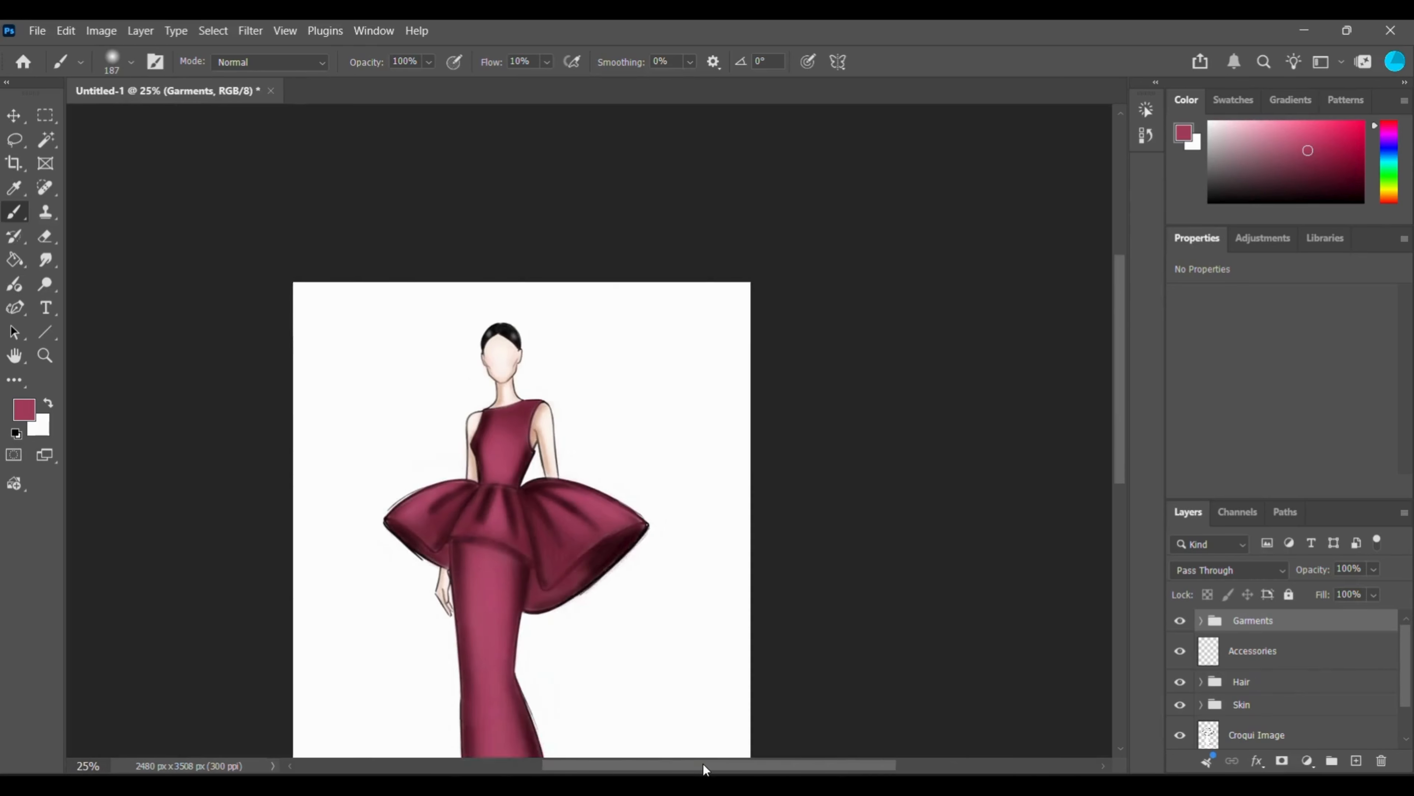
left_click_drag(703, 764, 664, 764)
scroll(767, 564, "down", 3)
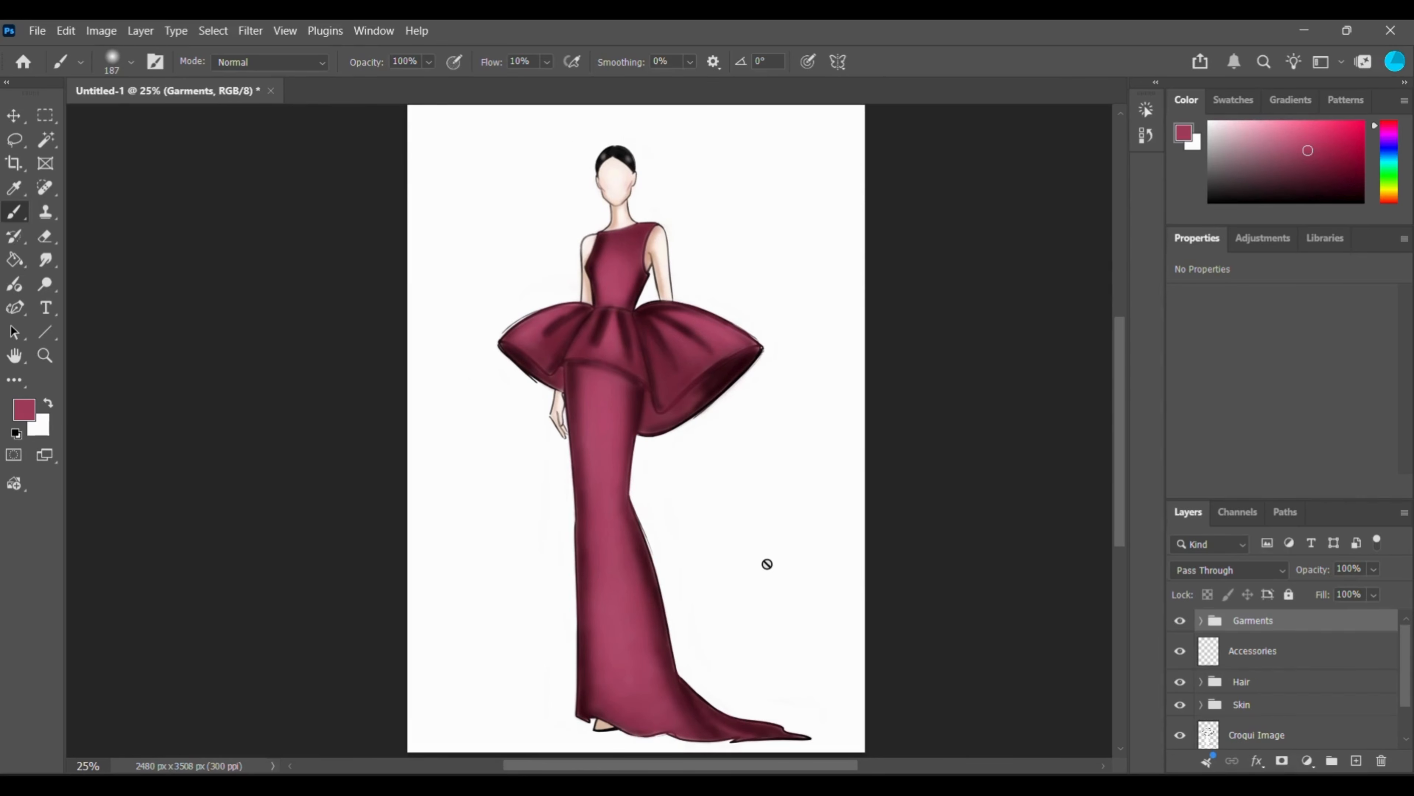